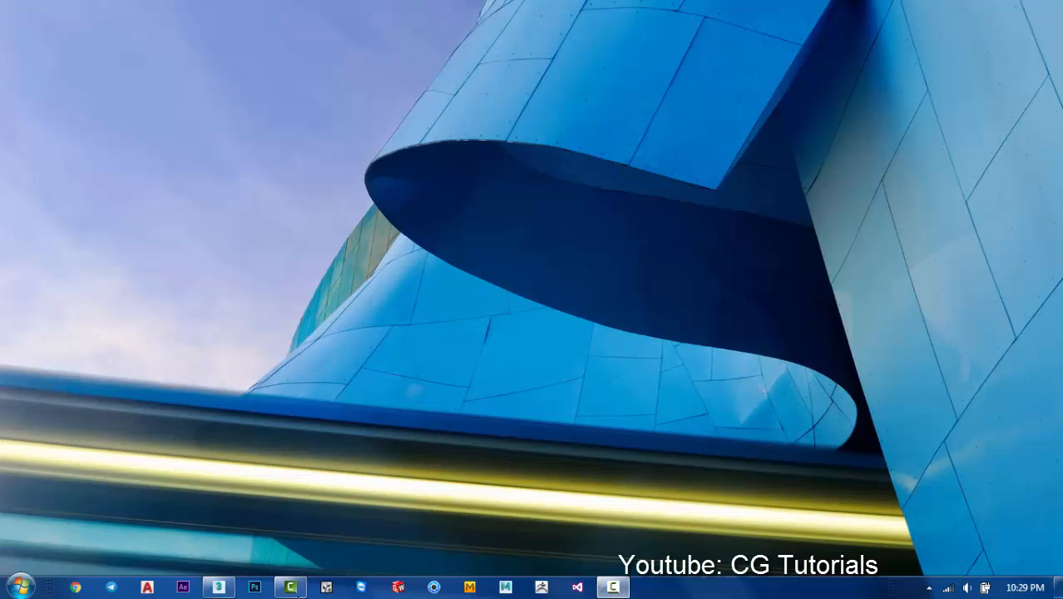
- Switch to 3ds Max and show the studio scene in an angled perspective view without safe frames
click(218, 587)
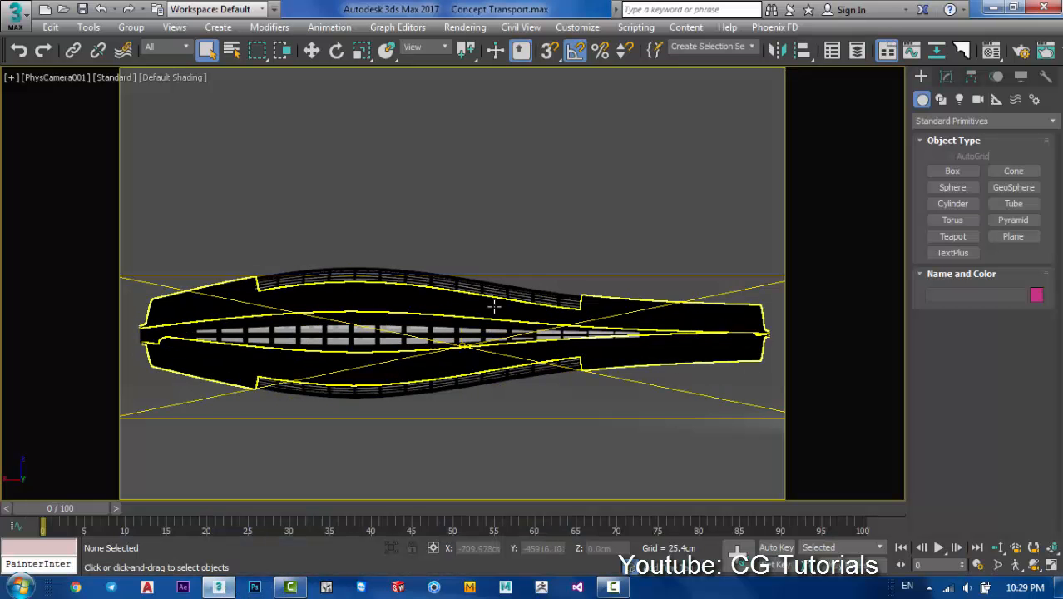
key(p)
key(shift+f)
scroll(475, 304, down, 5)
drag(475, 304, 420, 287)
scroll(420, 287, down, 2)
drag(421, 287, 786, 374)
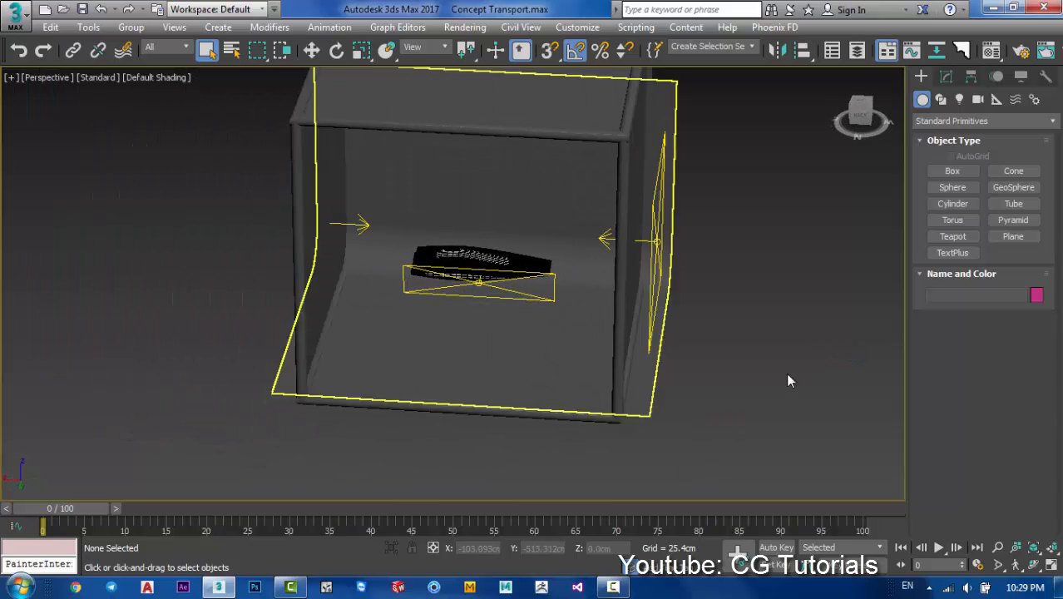
- Examine the studio backdrop, lights, camera and transport model, widening the field of view and then closing in on the vehicle
click(1001, 569)
drag(625, 388, 624, 298)
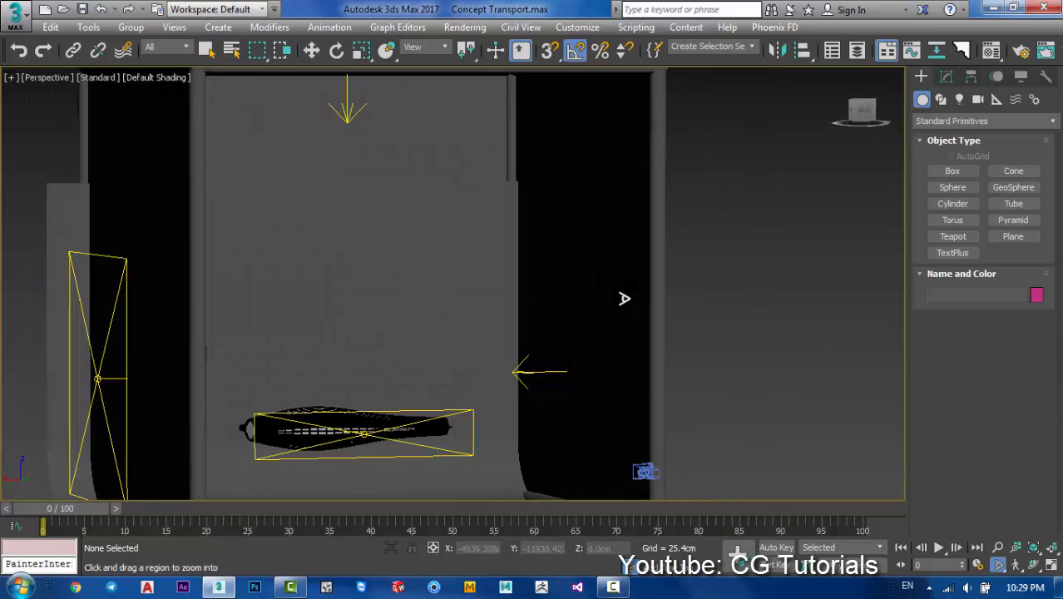
right_click(524, 366)
scroll(524, 366, down, 3)
drag(524, 366, 499, 372)
scroll(616, 272, down, 3)
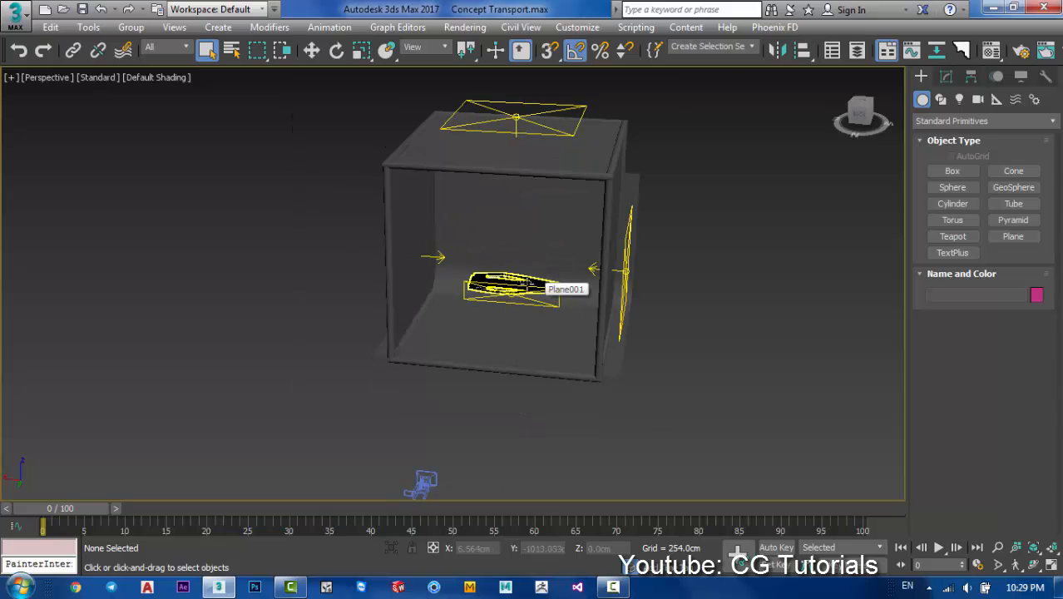
scroll(510, 284, up, 5)
scroll(510, 283, up, 3)
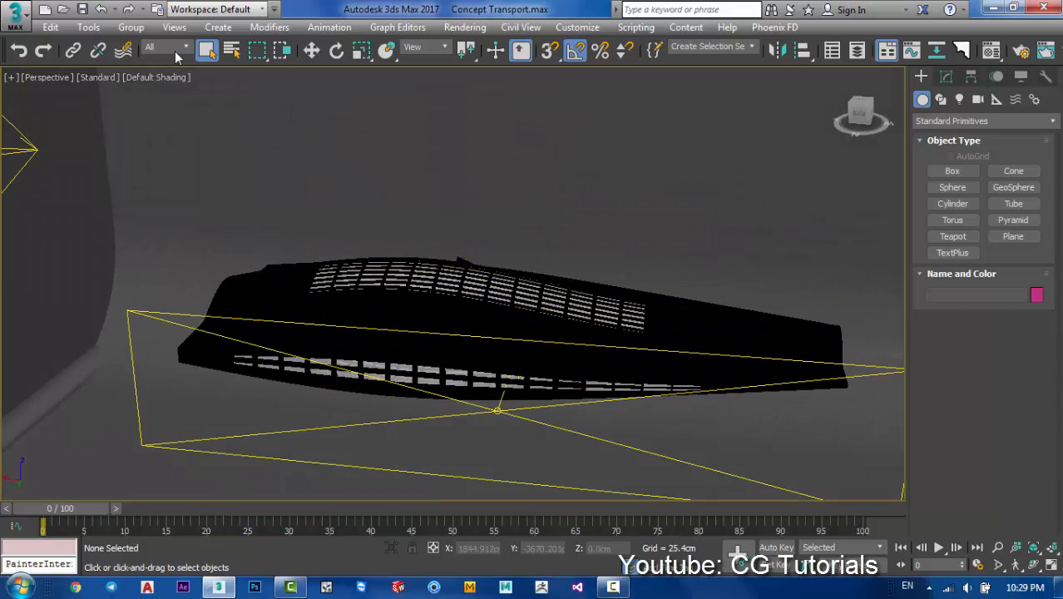
- Limit selection to geometry, select the transport model's parts without the backdrop, and isolate them
click(171, 48)
click(178, 74)
scroll(256, 145, down, 4)
drag(256, 145, 483, 167)
drag(632, 252, 190, 401)
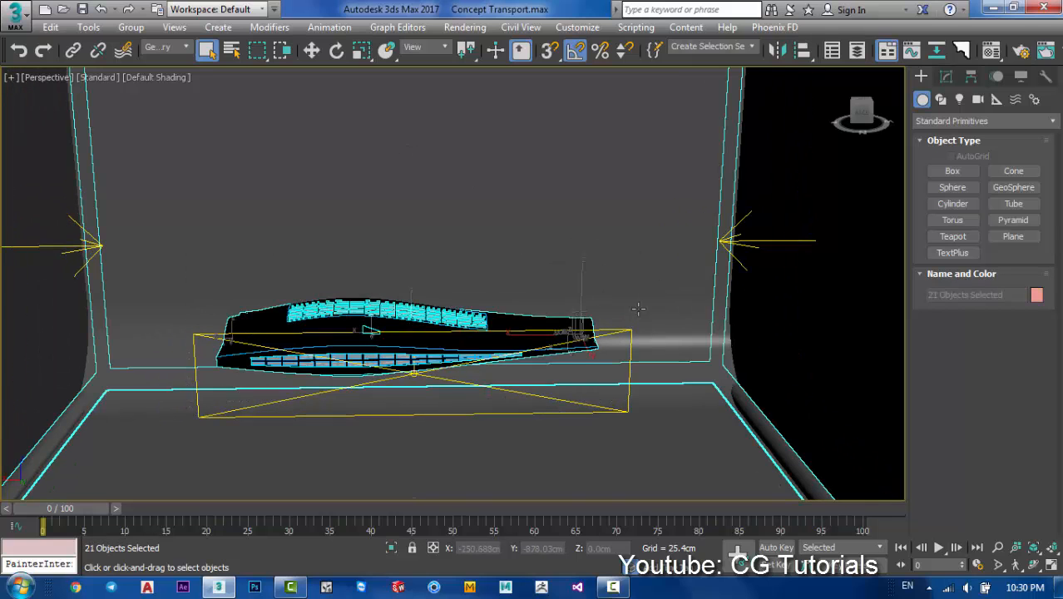
alt+click(646, 374)
key(alt+q)
- Examine the isolated transport model's hull, window rows and rear opening from several angles
click(415, 340)
drag(416, 347, 731, 334)
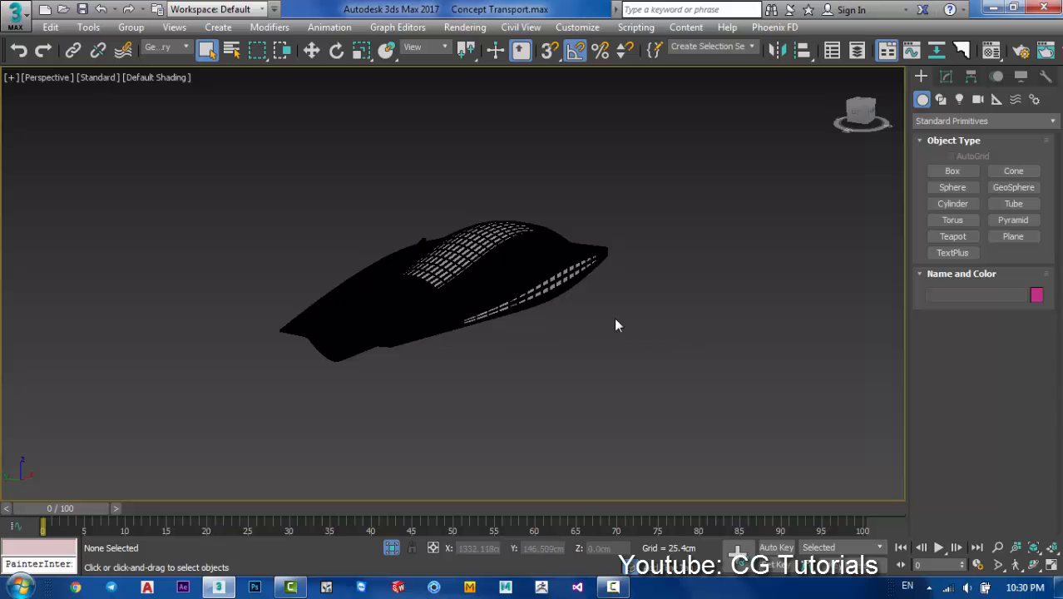
scroll(449, 273, up, 4)
drag(424, 273, 608, 259)
drag(531, 259, 581, 205)
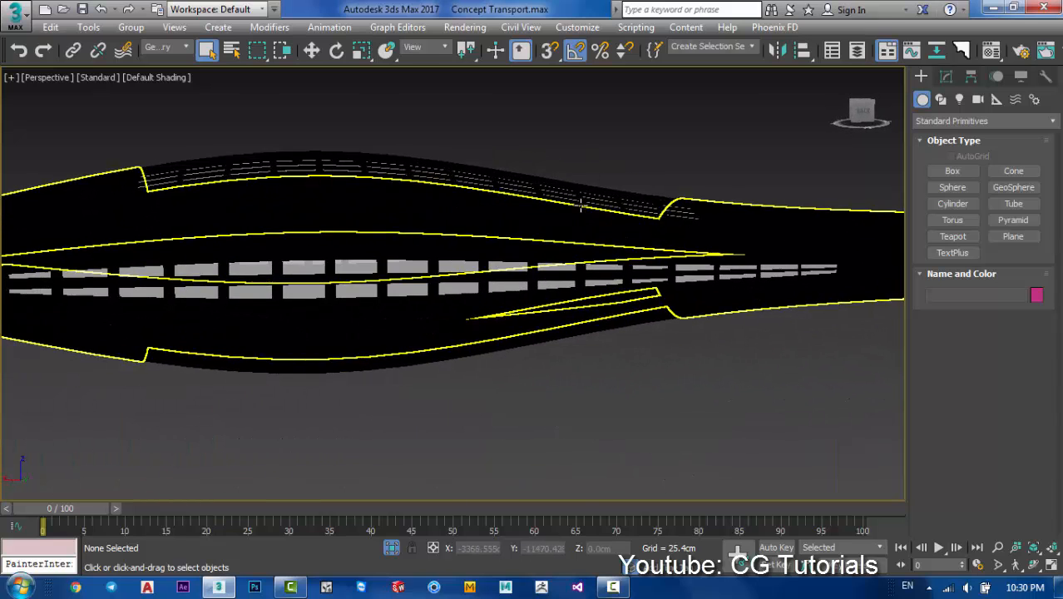
drag(588, 133, 603, 135)
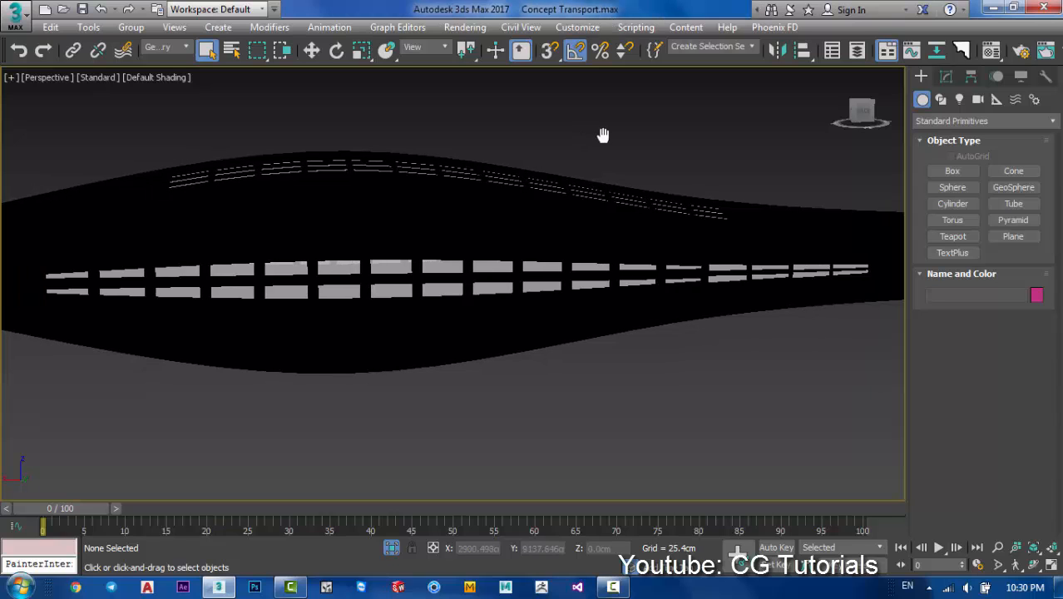
scroll(492, 169, down, 5)
drag(492, 169, 569, 164)
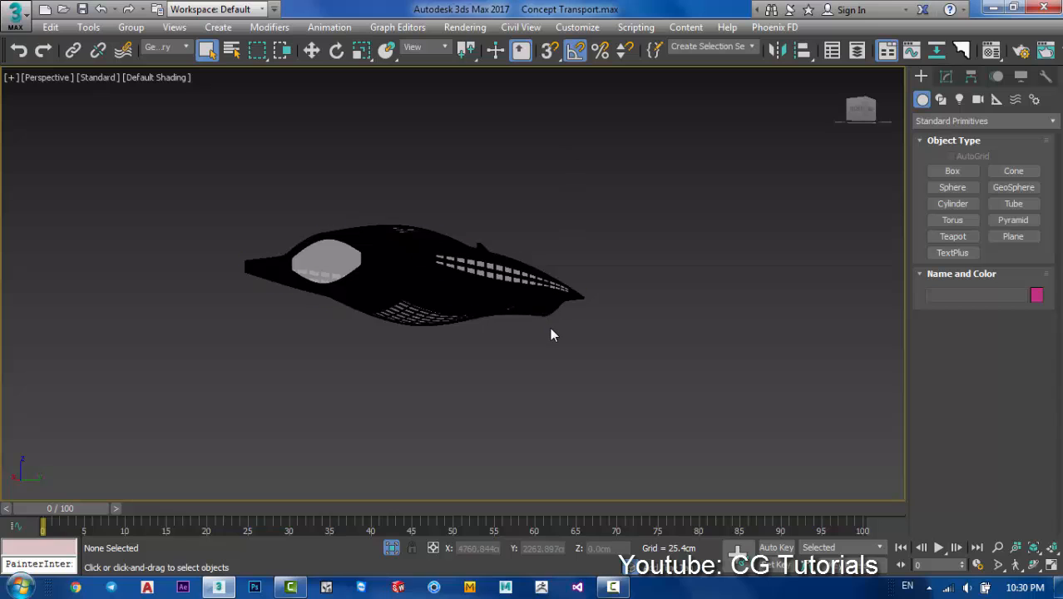
drag(508, 253, 499, 302)
- Open the Concept folder in the Renders directory and inspect the Final image of the side view
click(614, 588)
click(987, 520)
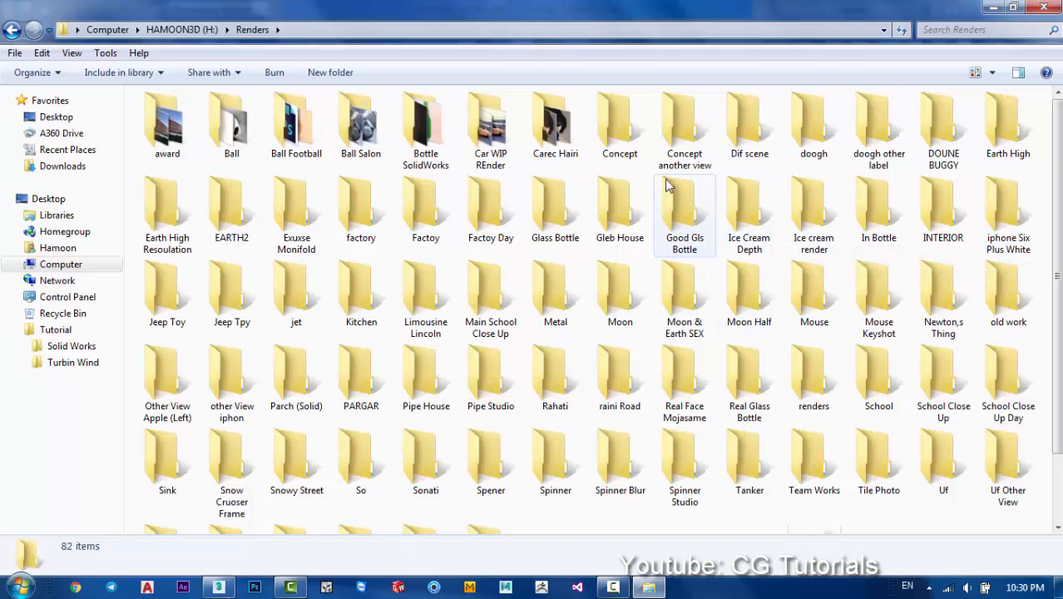
click(641, 135)
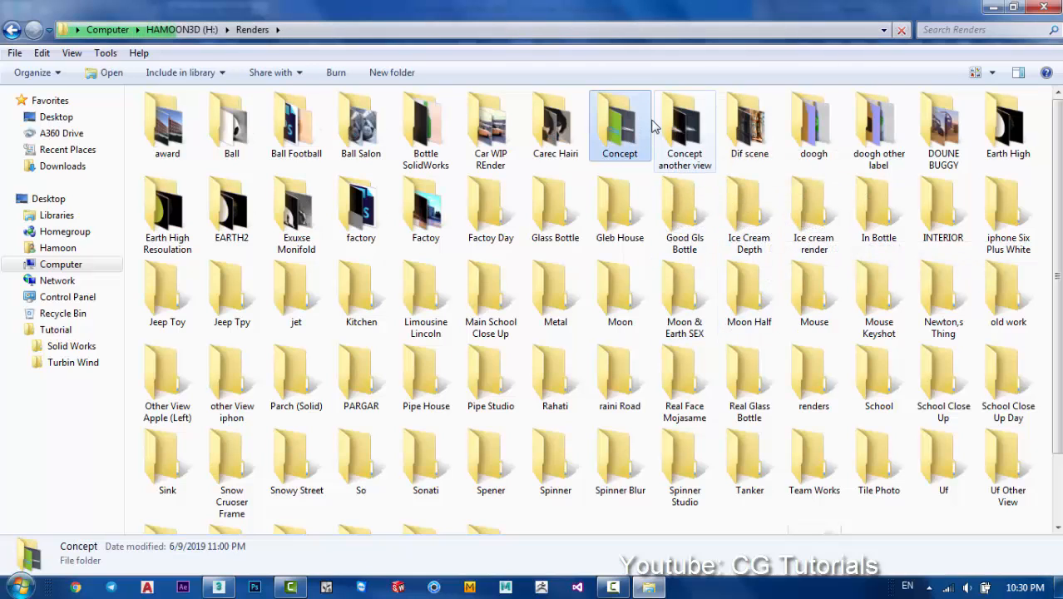
double_click(642, 132)
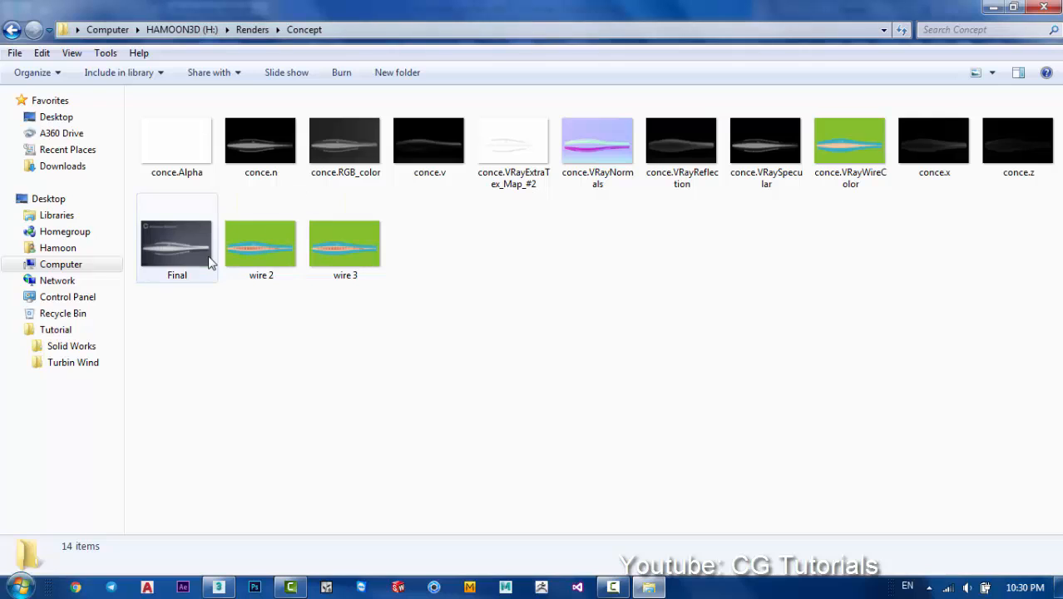
double_click(204, 250)
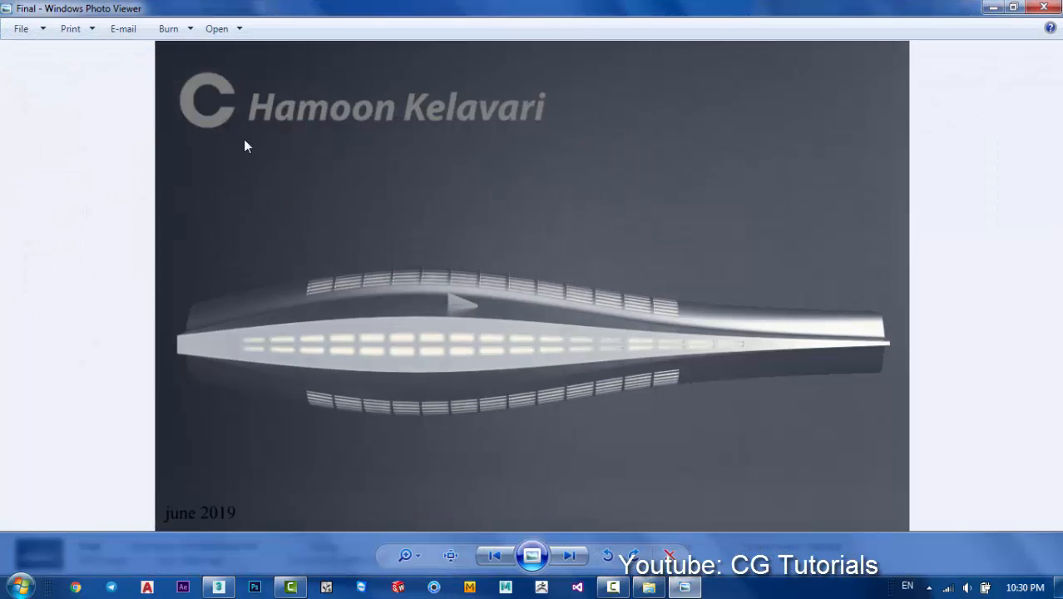
scroll(510, 375, up, 2)
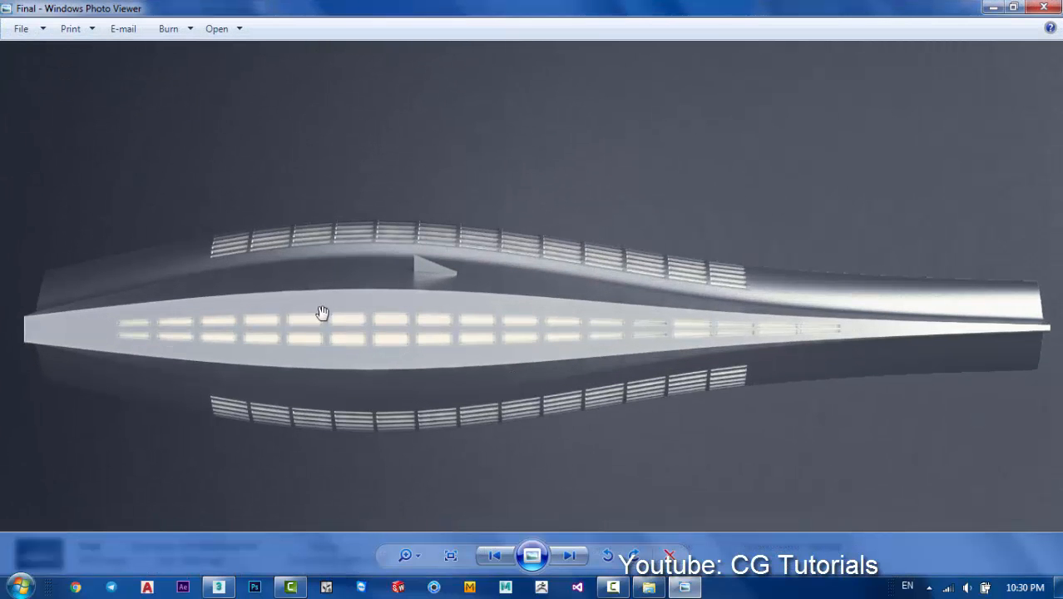
scroll(339, 239, down, 1)
scroll(682, 295, down, 2)
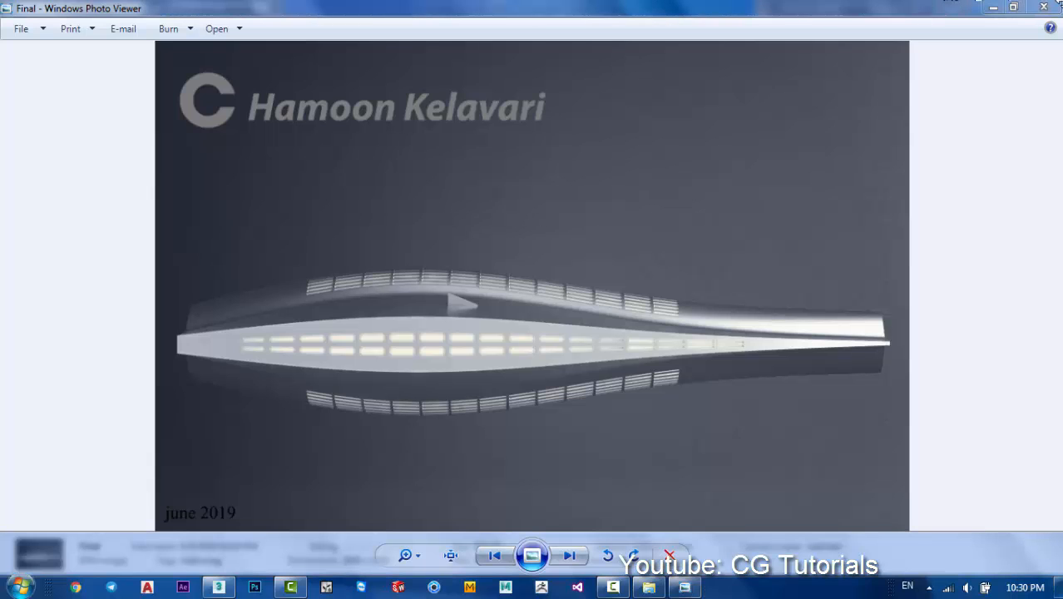
click(1043, 7)
- In the Concept another view folder, compare the Final image with the raw conce.RGB_color render
click(12, 30)
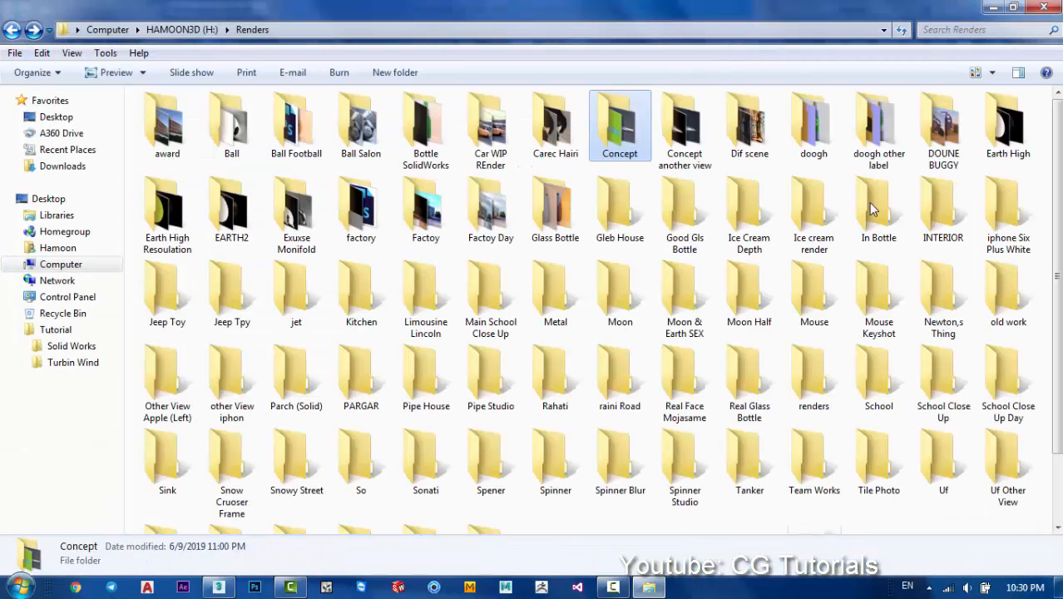
double_click(709, 143)
double_click(765, 142)
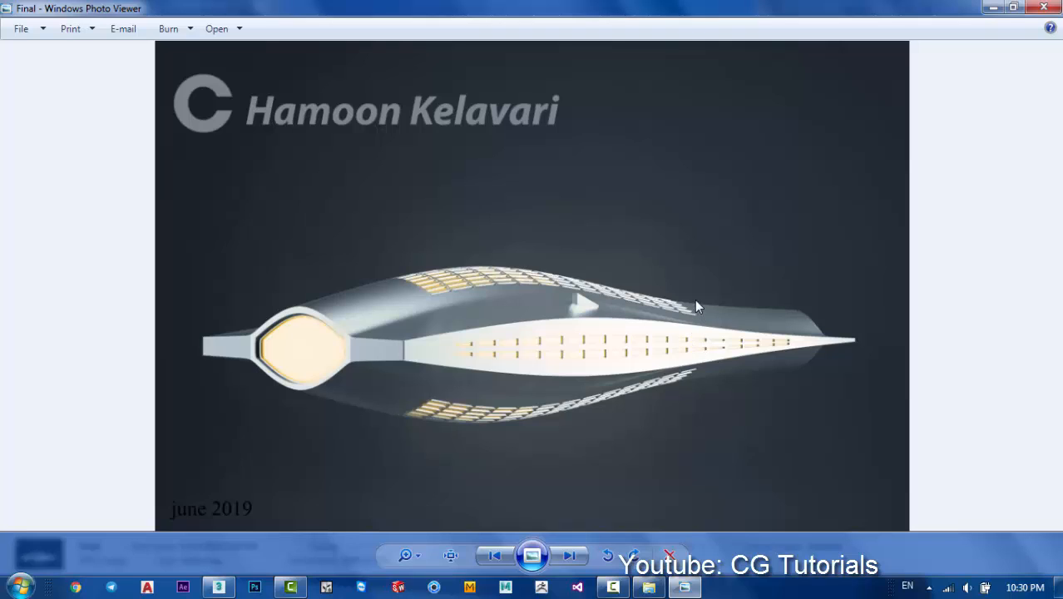
click(1042, 7)
double_click(226, 139)
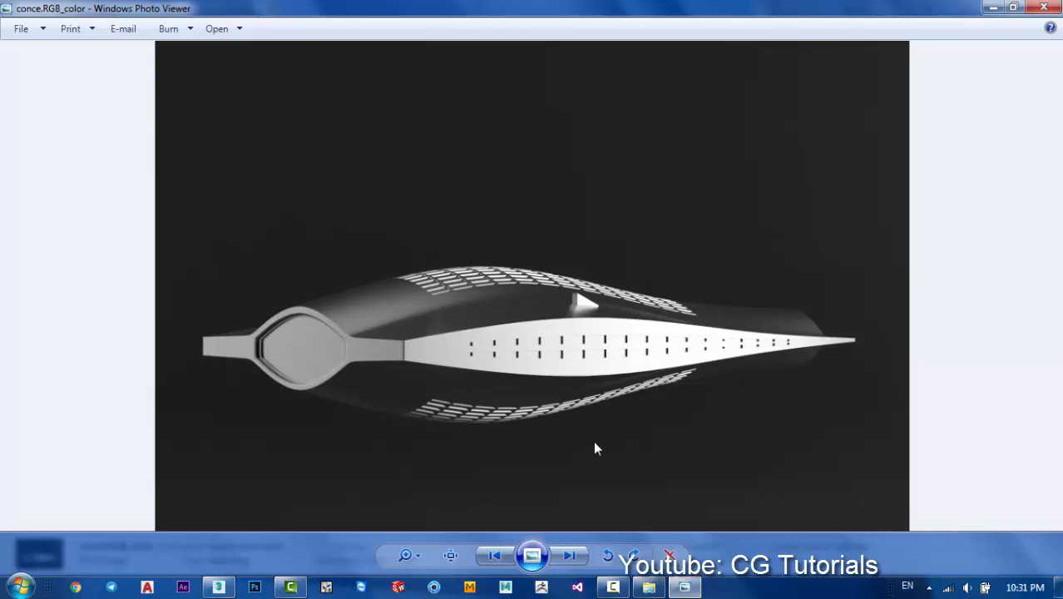
click(1044, 7)
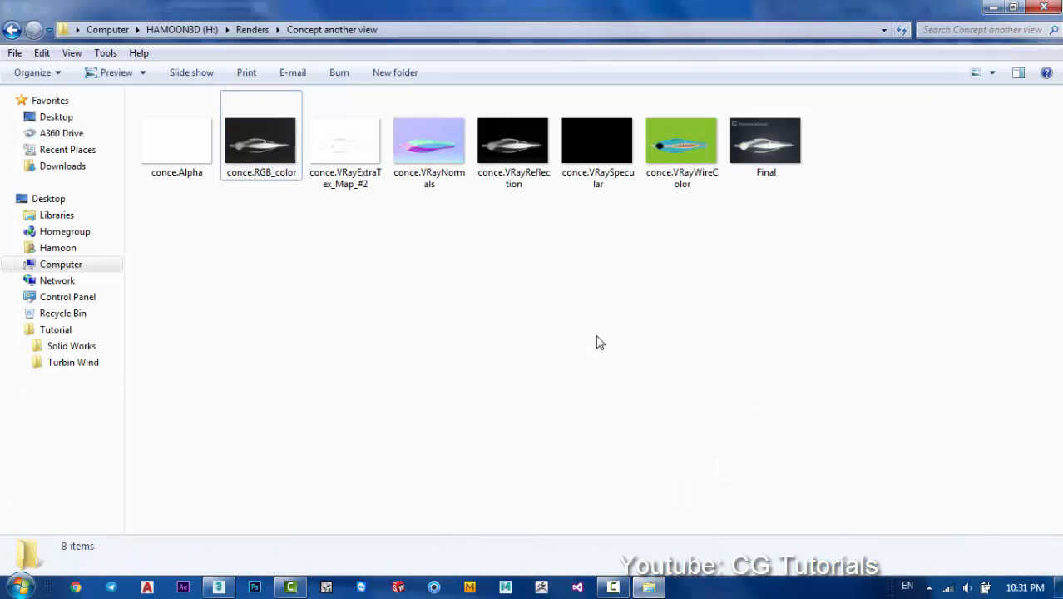
- Return to 3ds Max, end the isolation and show the PhysCamera001 view with safe frames
click(219, 588)
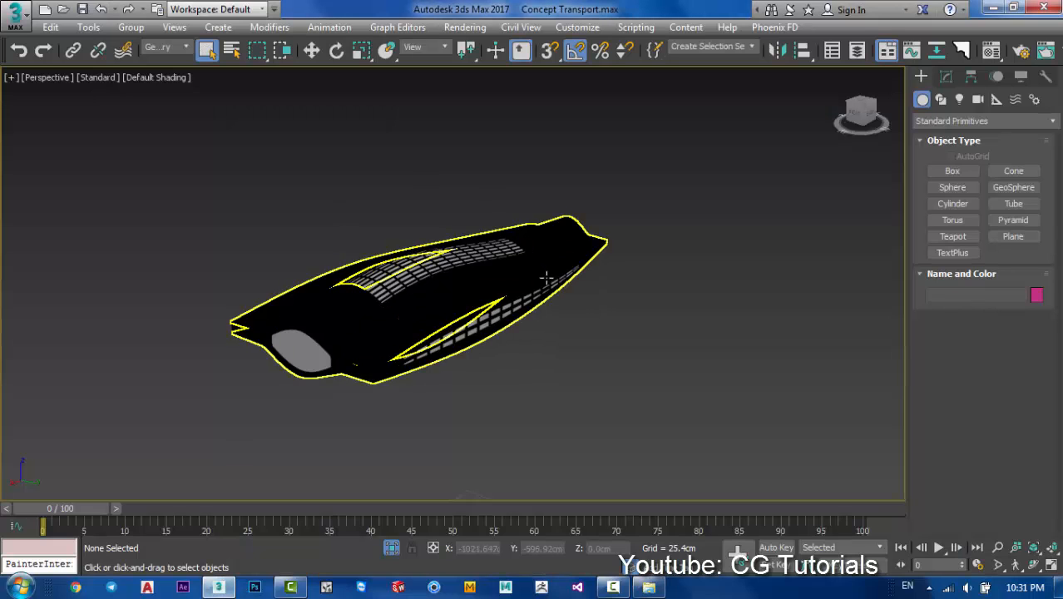
drag(547, 277, 548, 242)
click(393, 547)
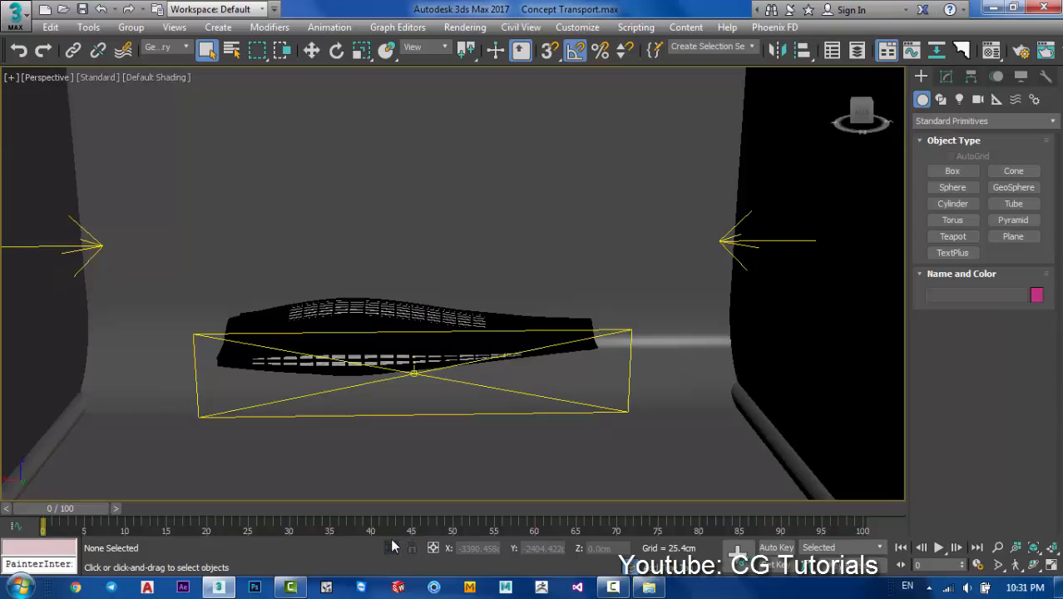
key(c)
key(shift+f)
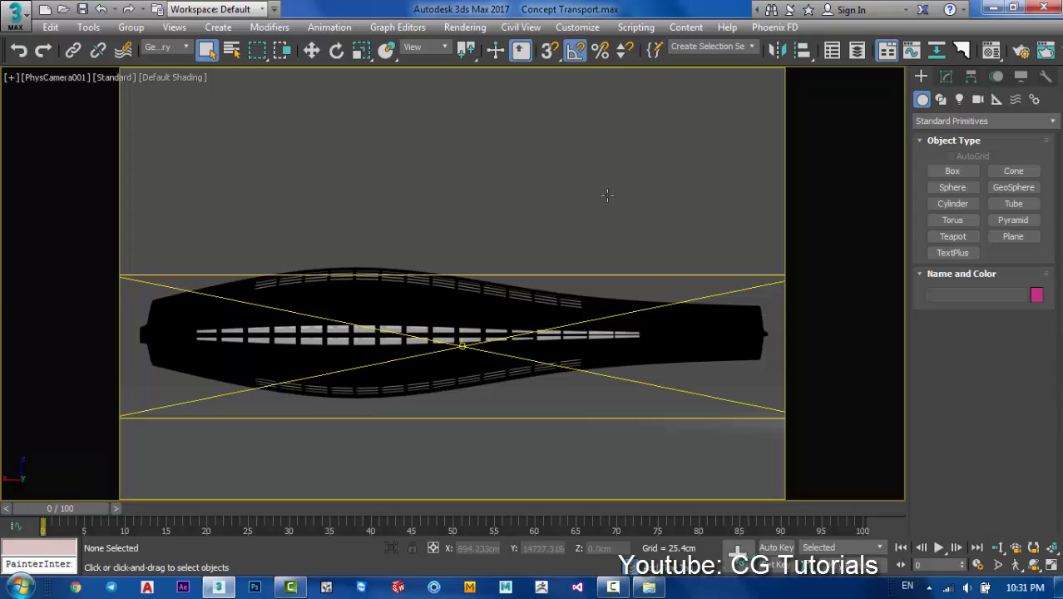
- Open Render Setup and review the renderer choice, global illumination settings and V-Ray progressive image sampler settings
click(1022, 51)
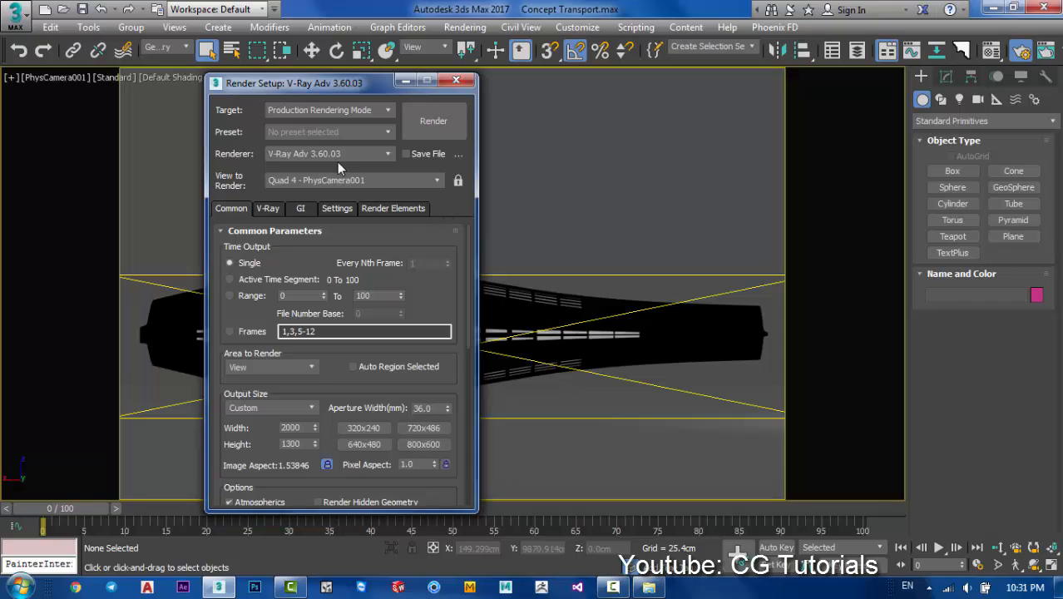
drag(350, 83, 726, 92)
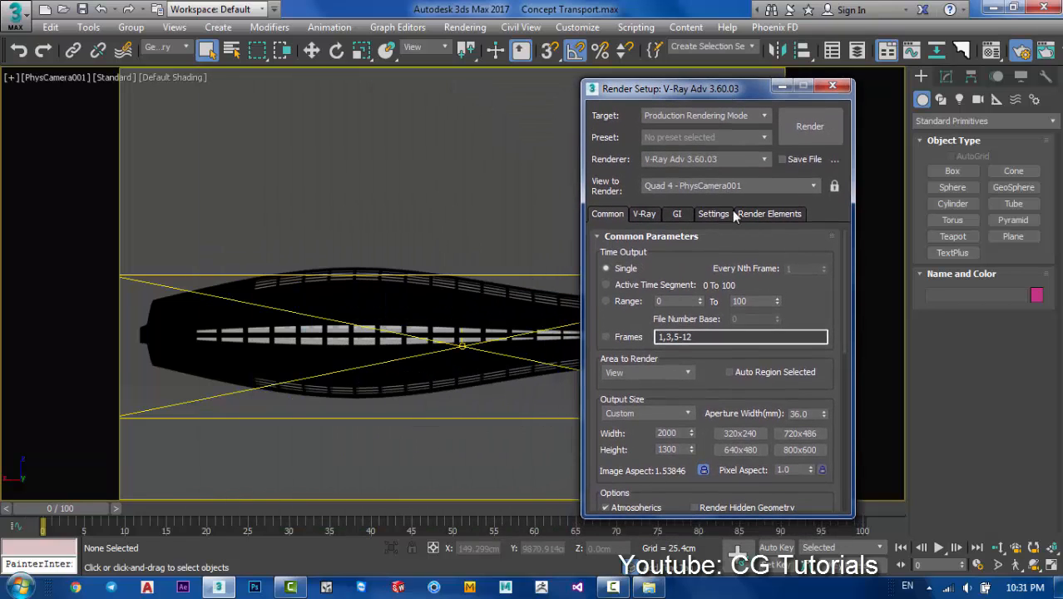
click(701, 156)
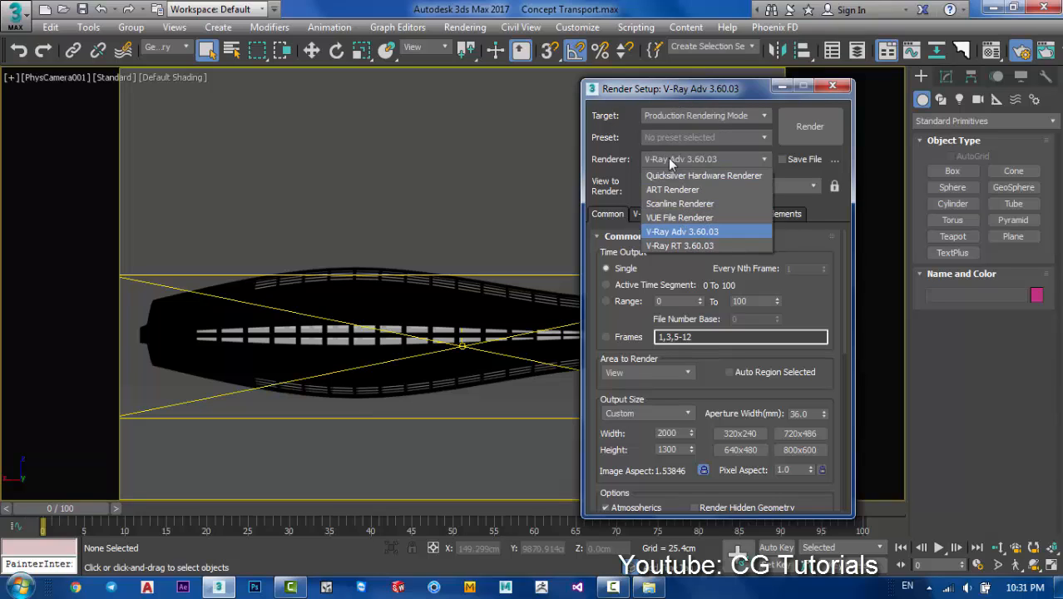
click(668, 158)
click(685, 213)
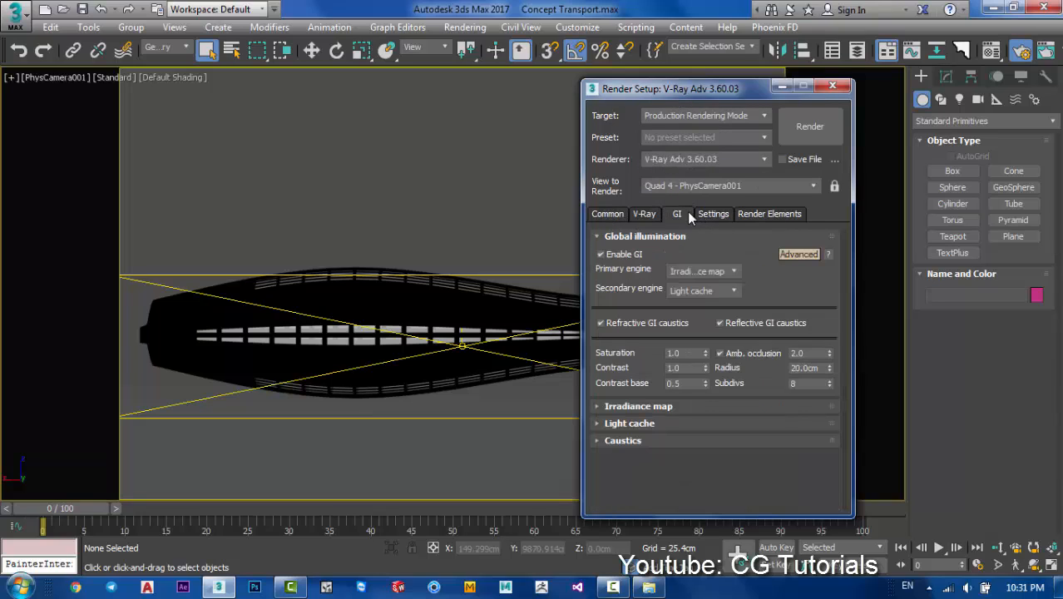
click(693, 236)
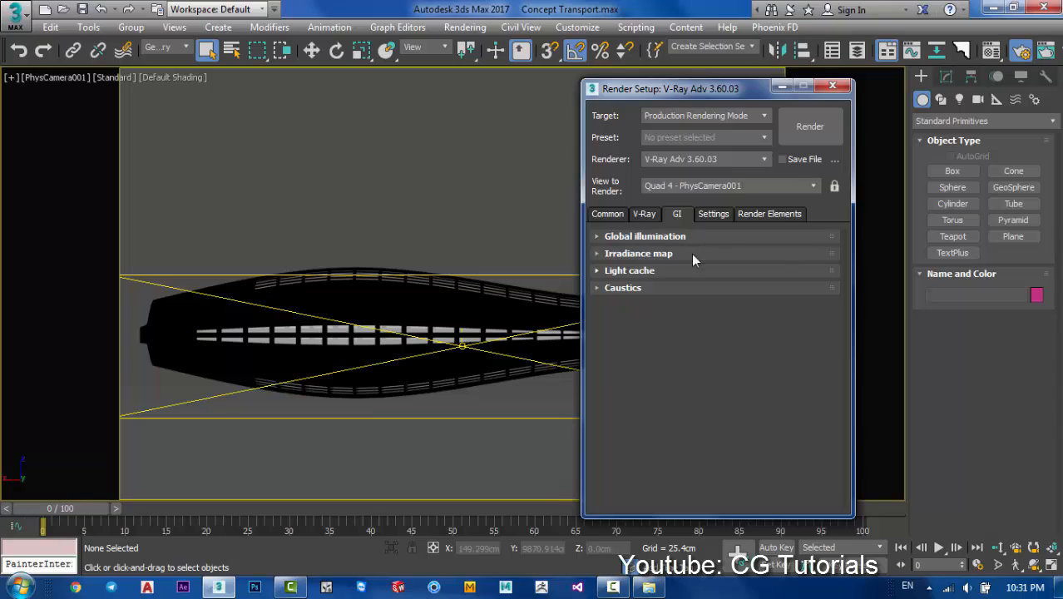
click(647, 215)
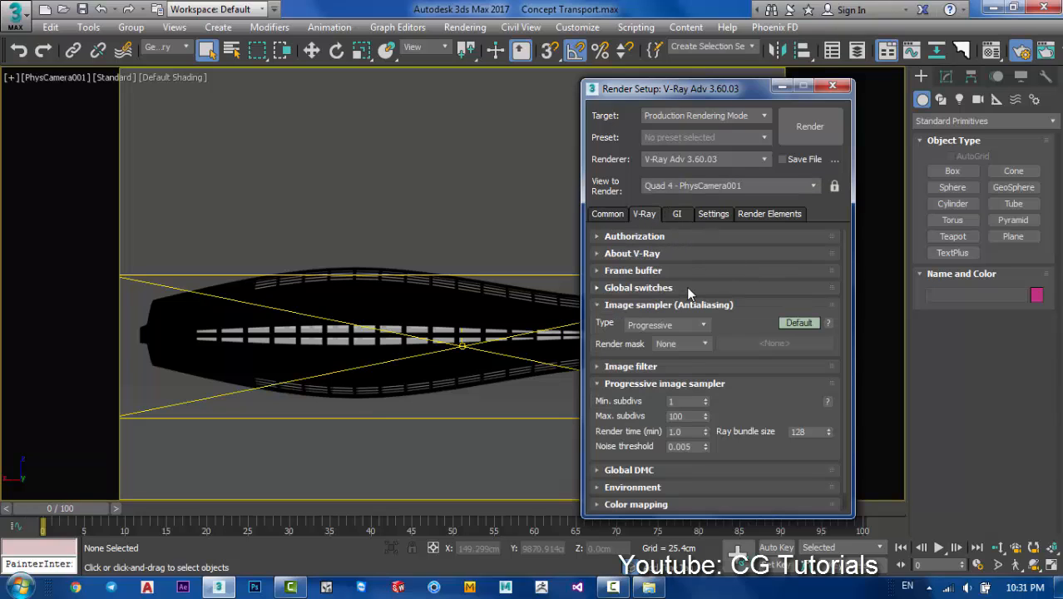
click(691, 304)
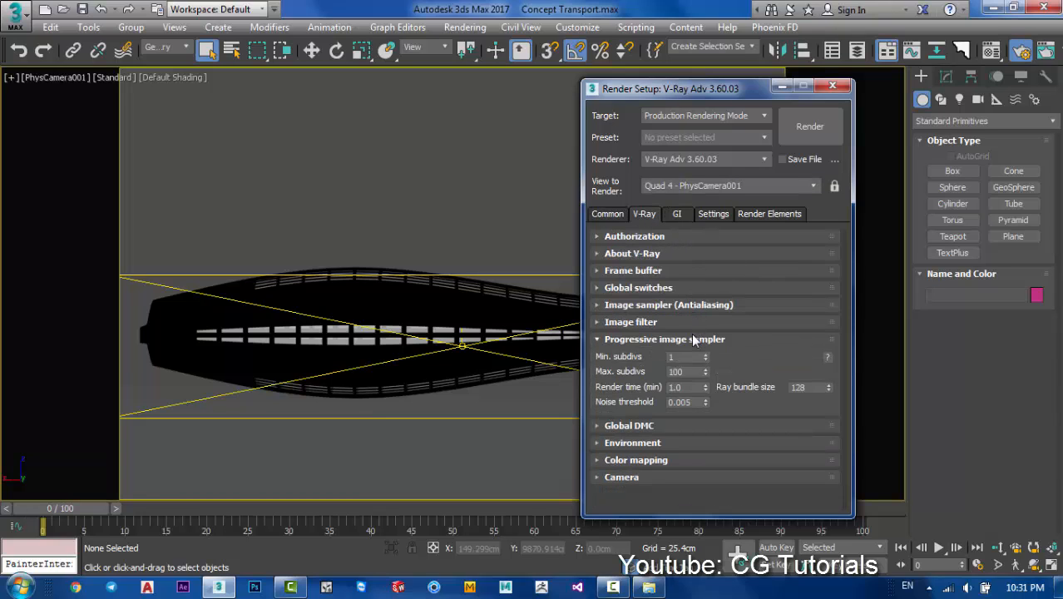
click(691, 336)
- Review the render elements list and the parameters of the VRayExtraTex element, including its VRayDirt texture
click(751, 215)
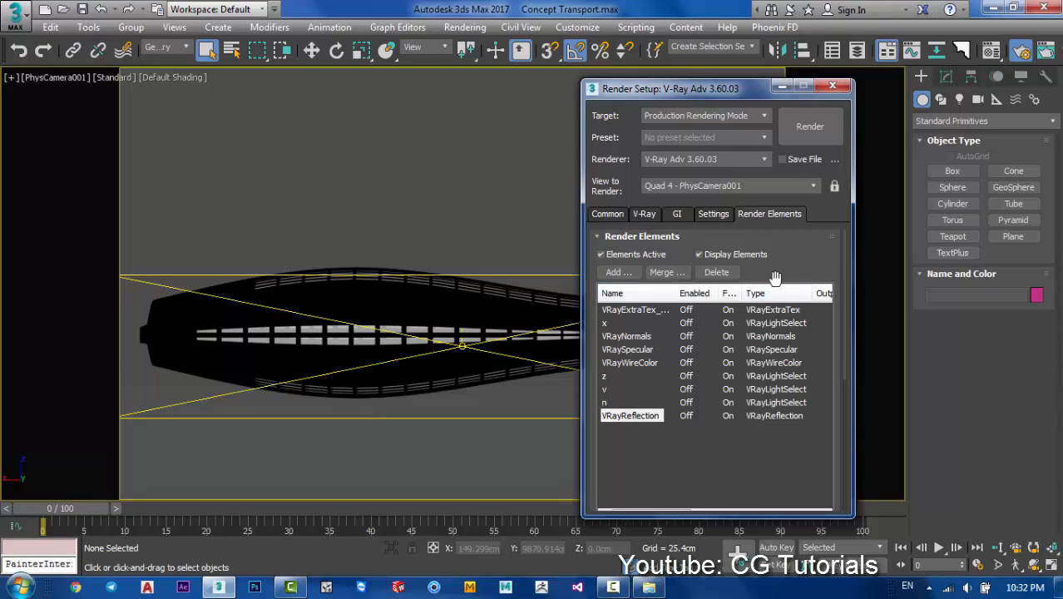
drag(773, 278, 778, 268)
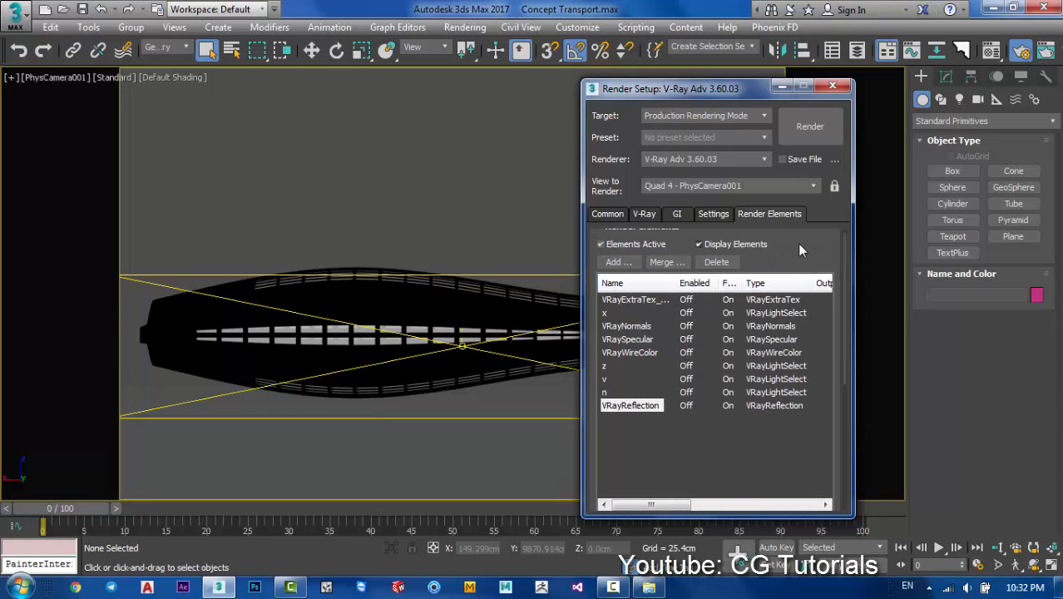
click(648, 299)
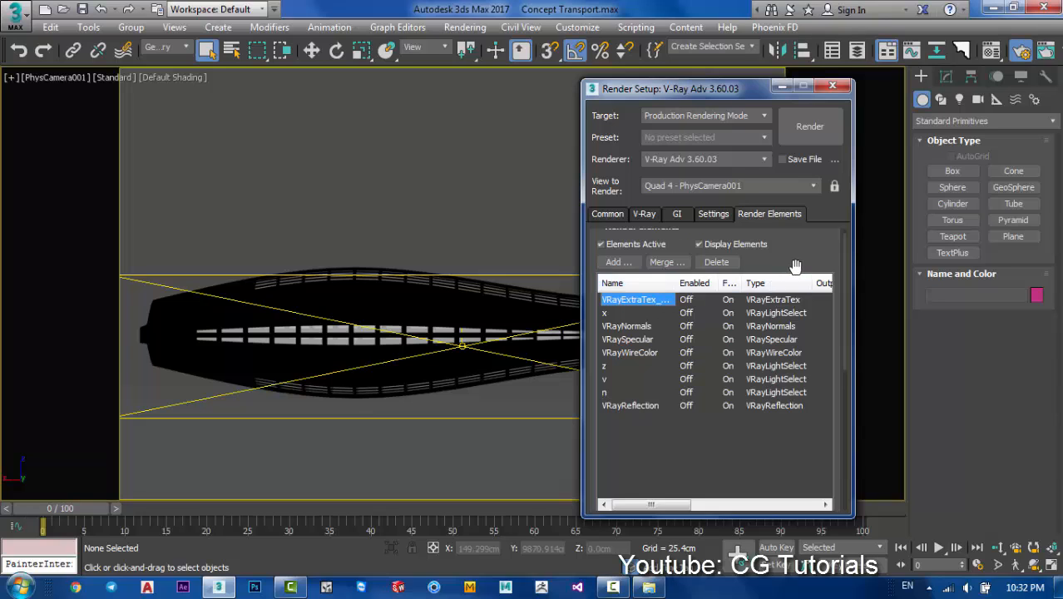
drag(795, 266, 806, 123)
drag(831, 379, 831, 354)
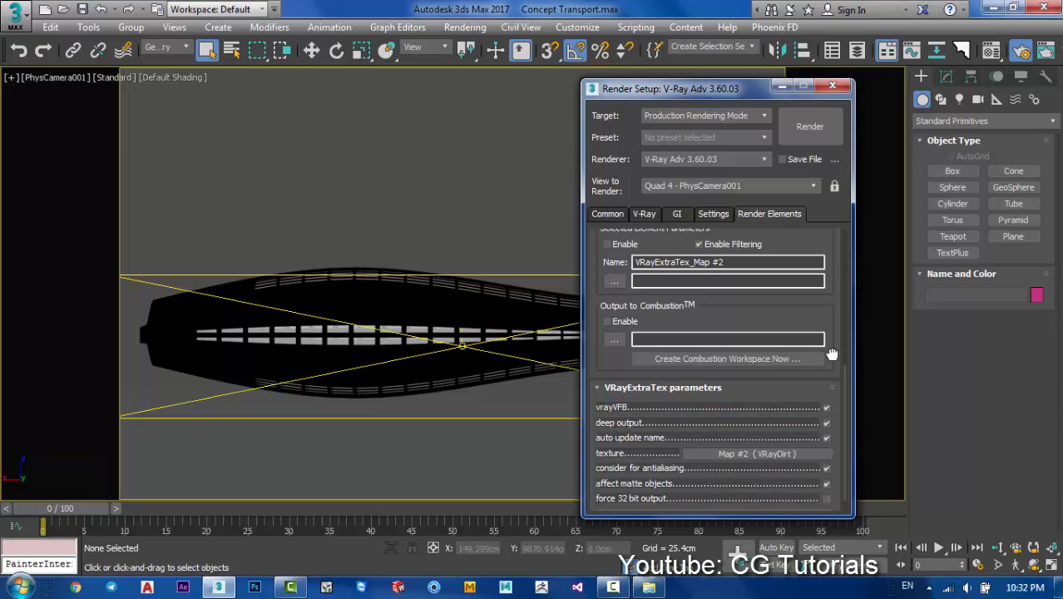
drag(833, 306, 811, 291)
mouse_move(833, 289)
mouse_down()
mouse_move(834, 338)
mouse_move(833, 277)
mouse_up()
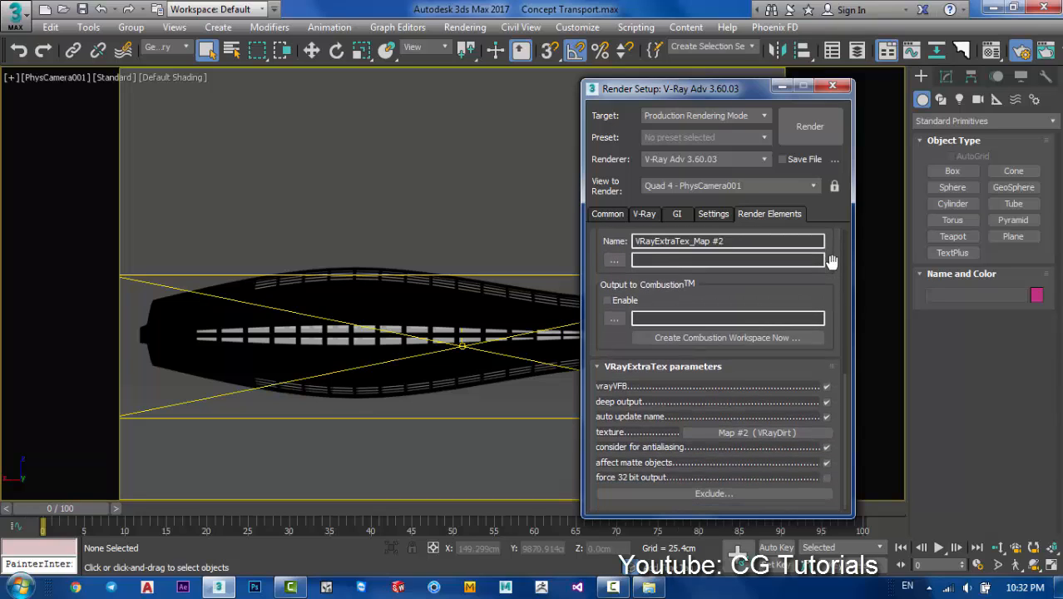
- View the conce.VRayExtraTex_Map_#2 image in the Concept another view folder and return to 3ds Max
right_click(759, 433)
click(680, 451)
click(763, 436)
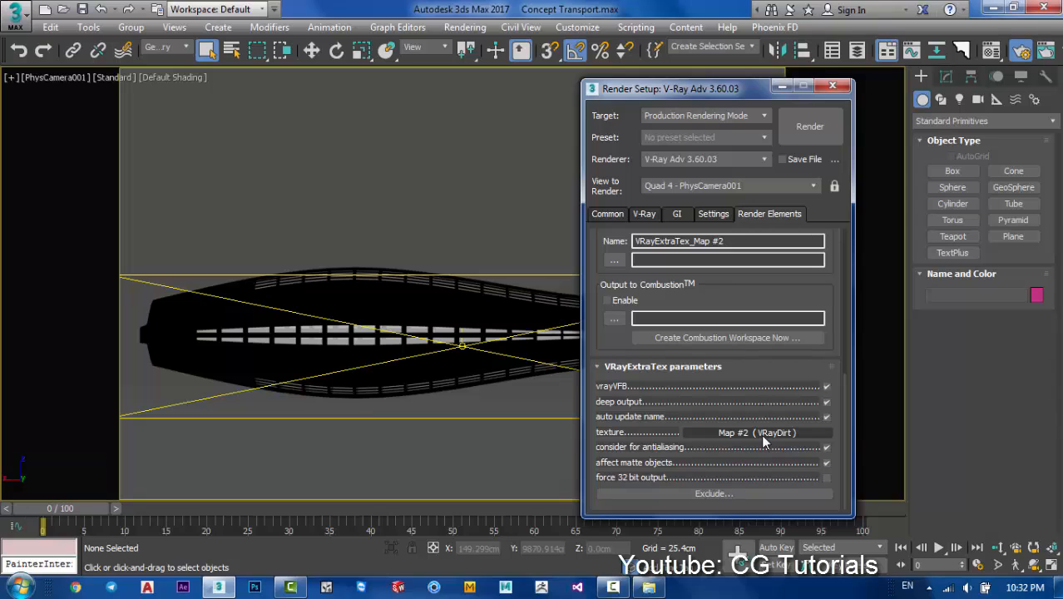
click(649, 587)
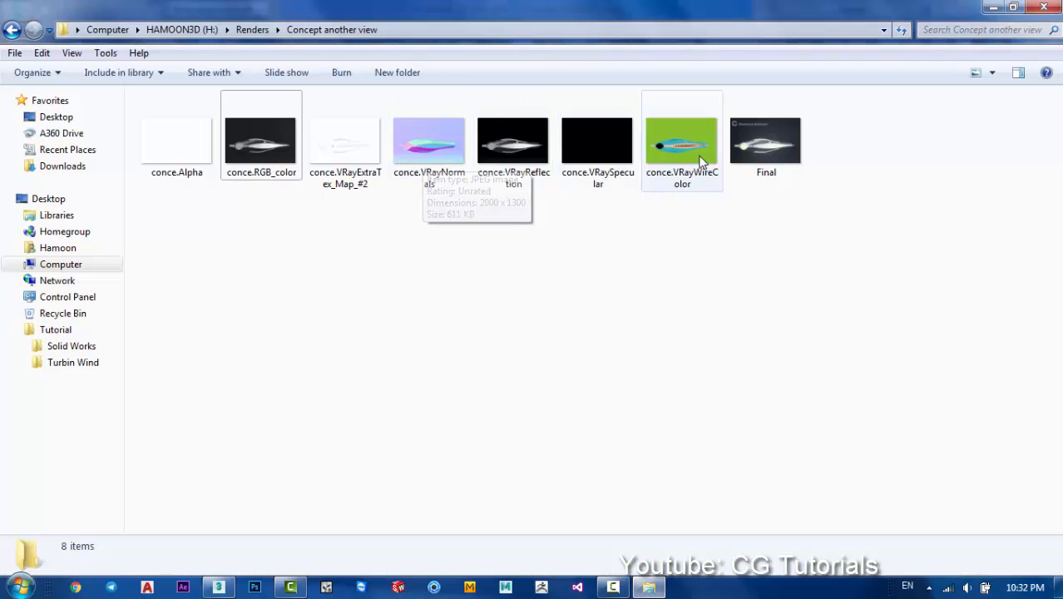
double_click(373, 161)
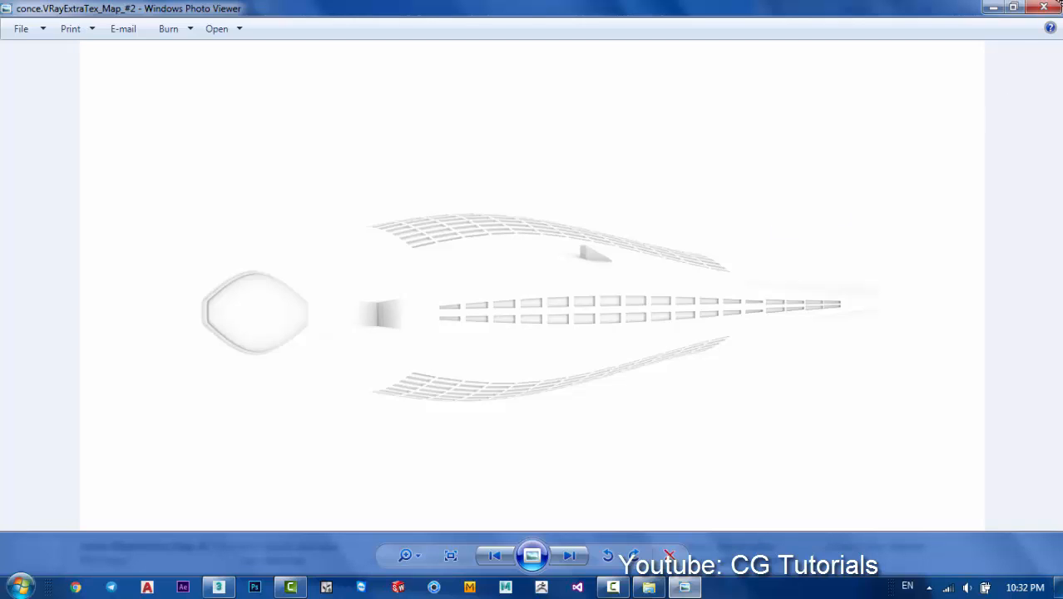
click(1046, 7)
click(218, 587)
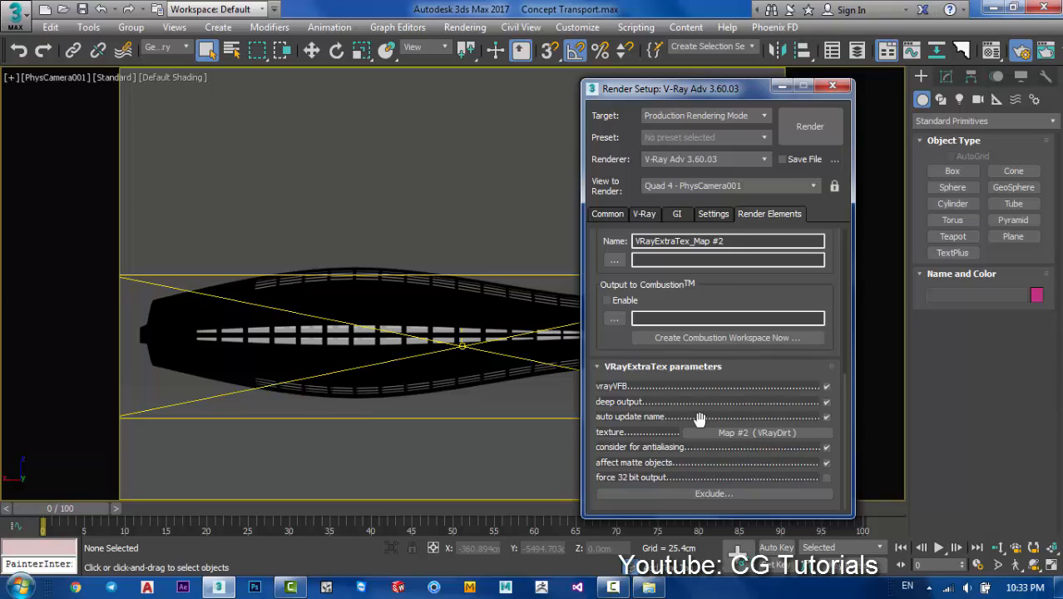
- Clear the texture of the VRayExtraTex element and assign a VRayDirt map from the V-Ray maps
right_click(754, 436)
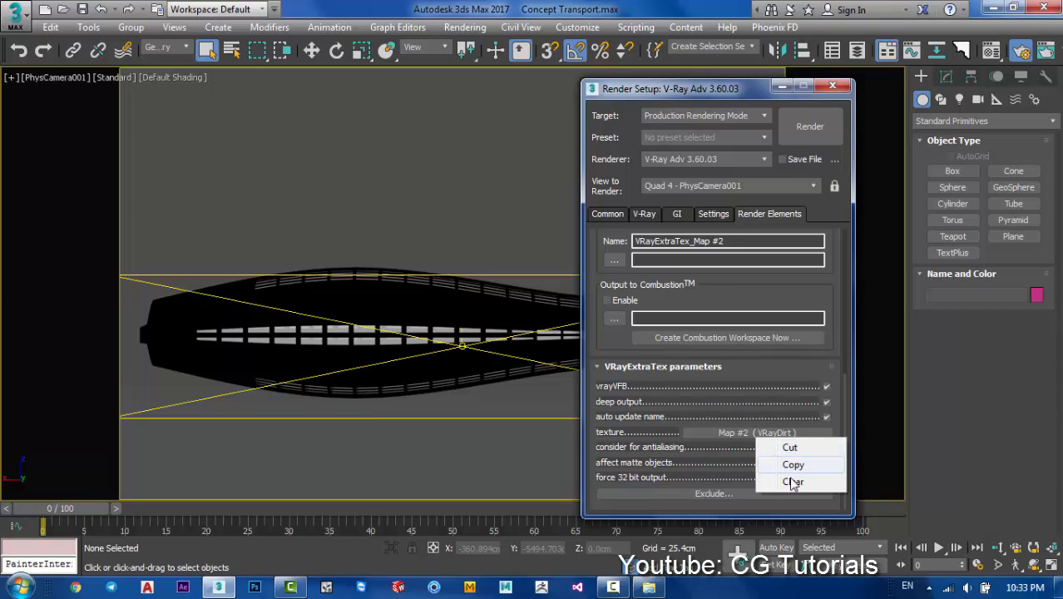
click(792, 481)
click(777, 429)
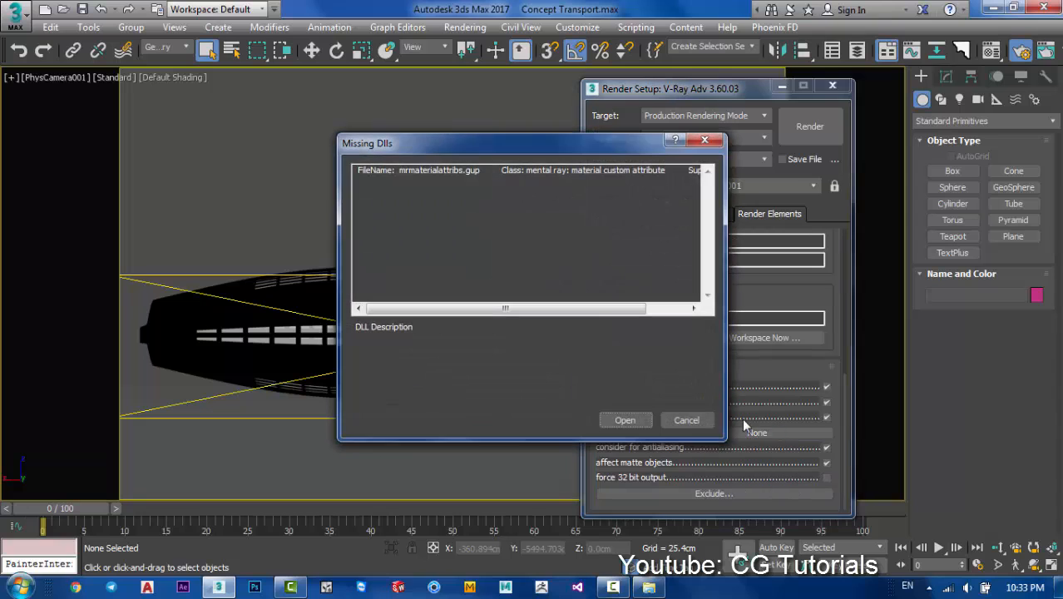
click(616, 411)
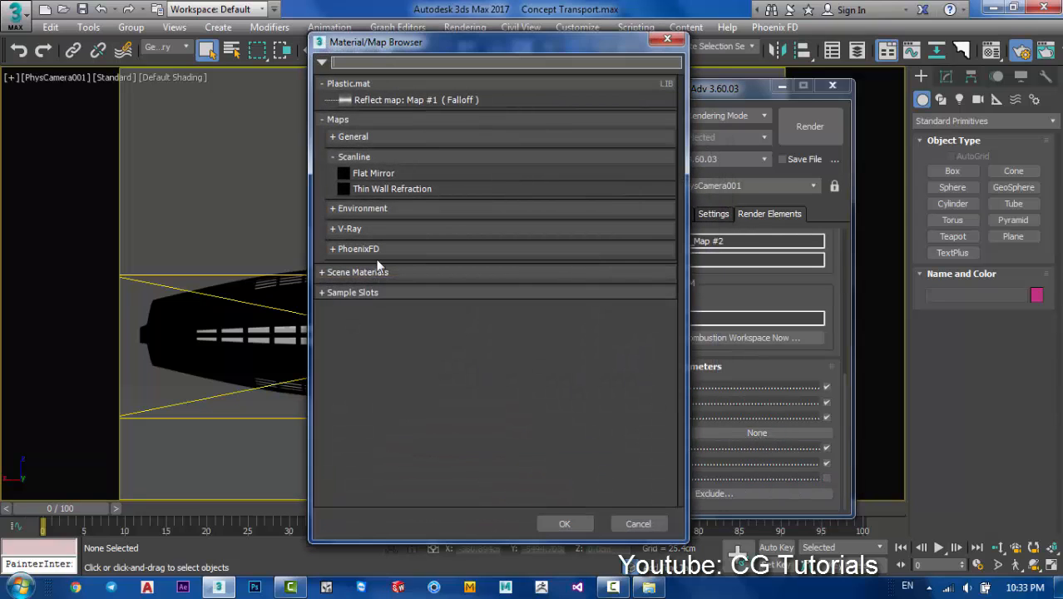
click(387, 231)
click(387, 231)
scroll(407, 356, down, 1)
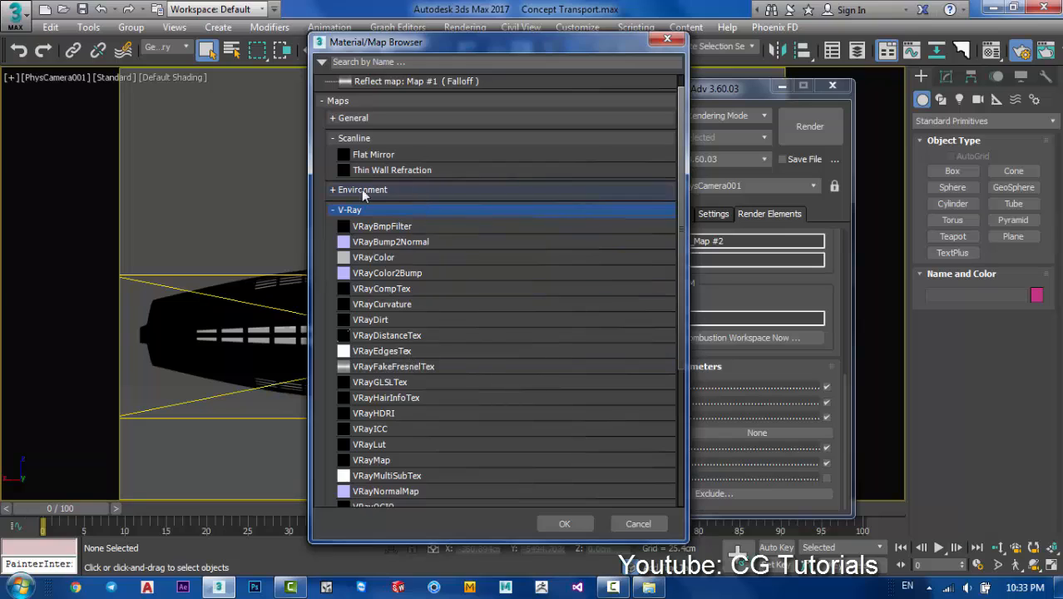
click(390, 119)
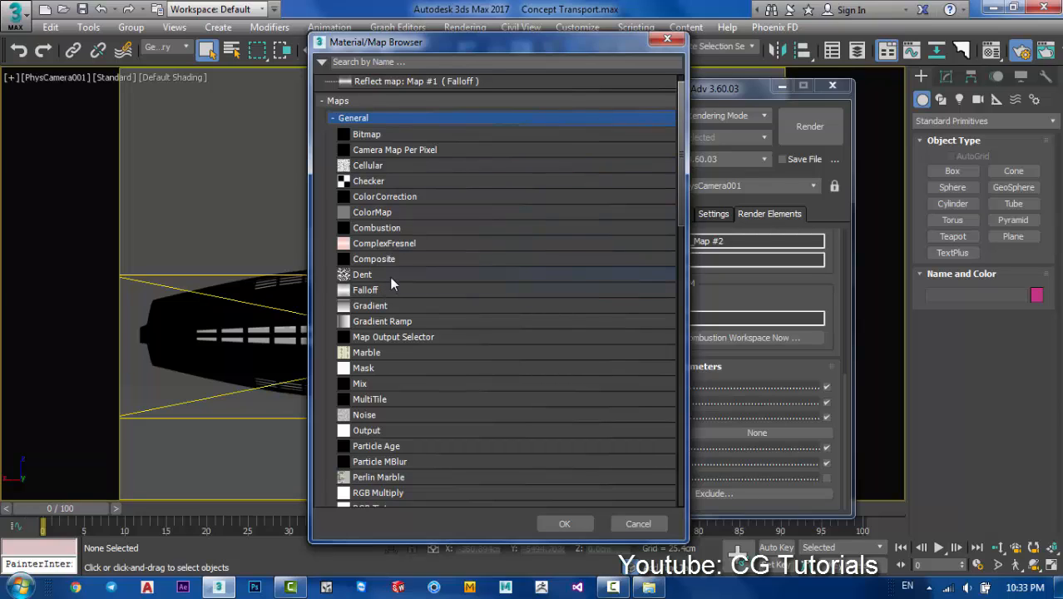
click(401, 117)
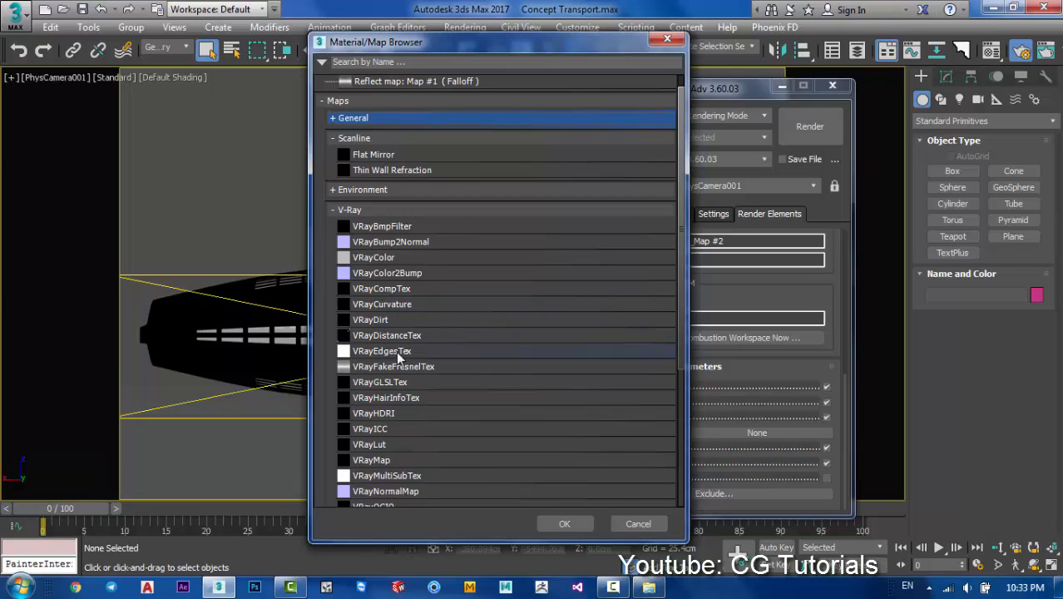
scroll(400, 413, down, 1)
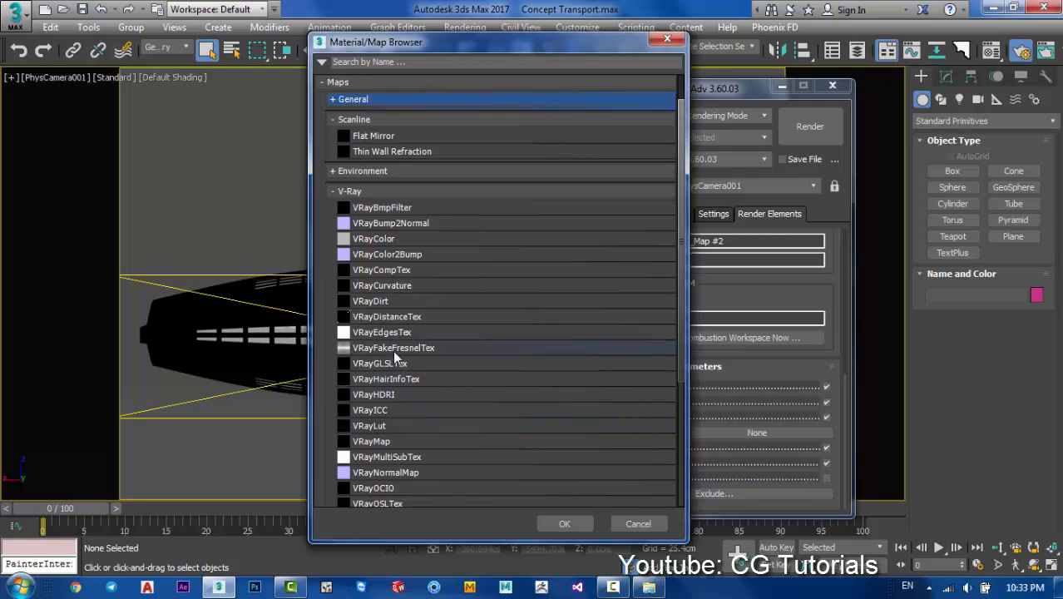
double_click(379, 301)
- Browse the render elements available to add, highlight VRayLightSelect and leave the selection dialog without adding it
drag(818, 313, 829, 412)
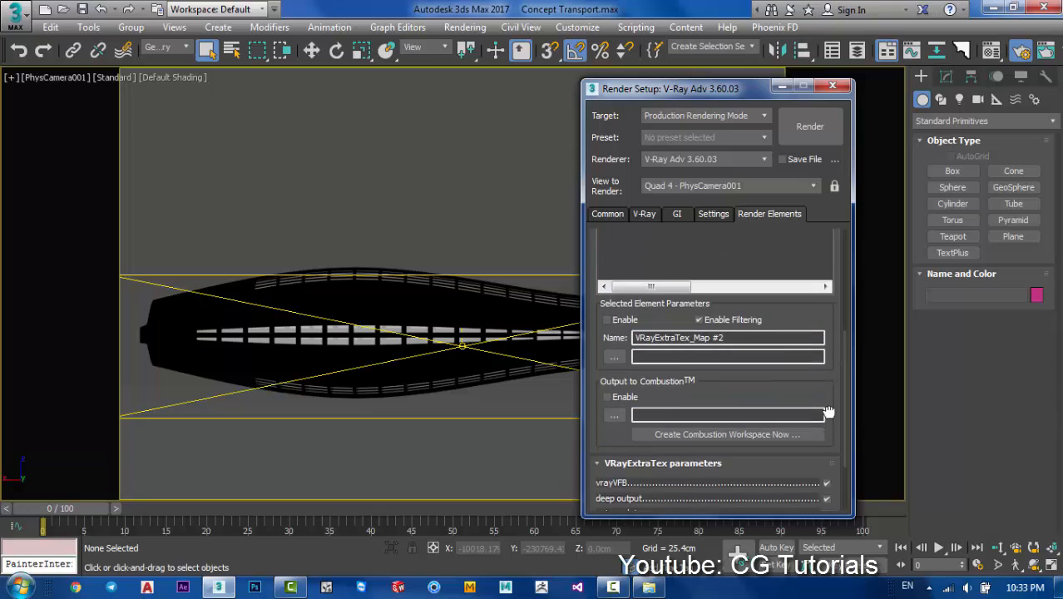
scroll(835, 344, up, 5)
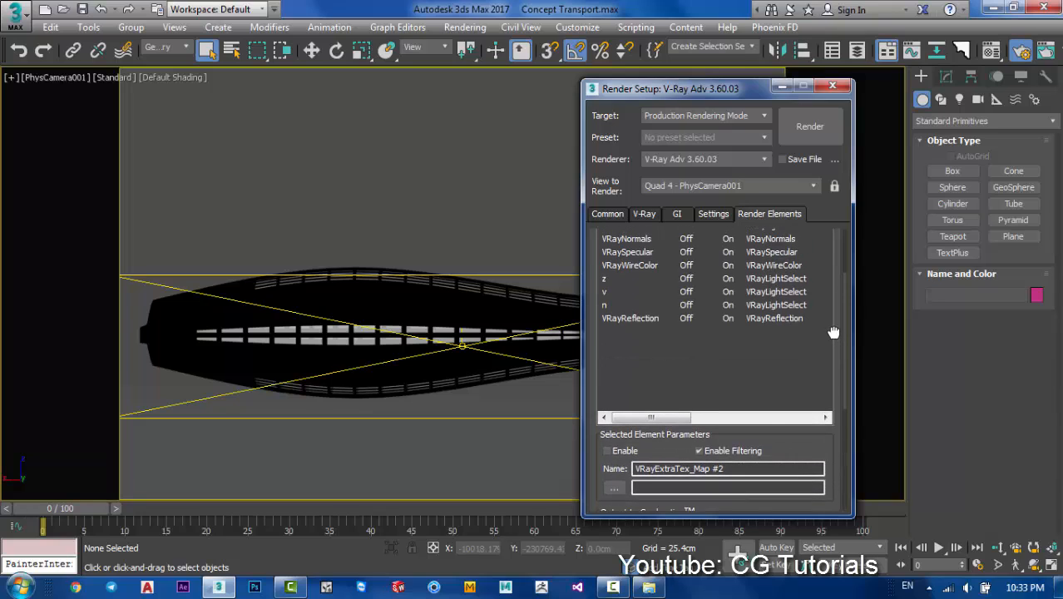
drag(834, 333, 833, 376)
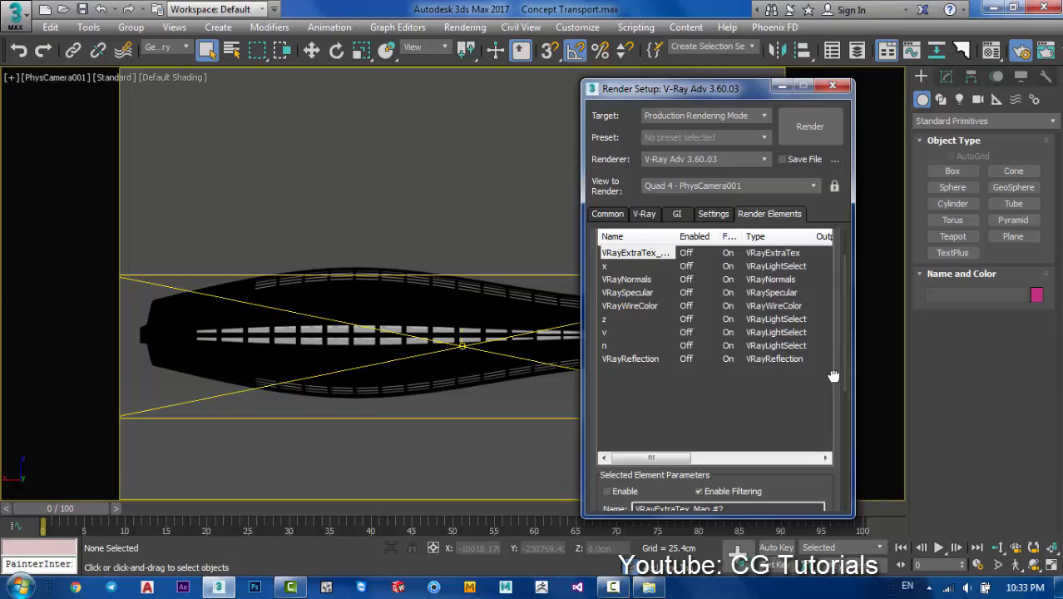
scroll(833, 357, up, 2)
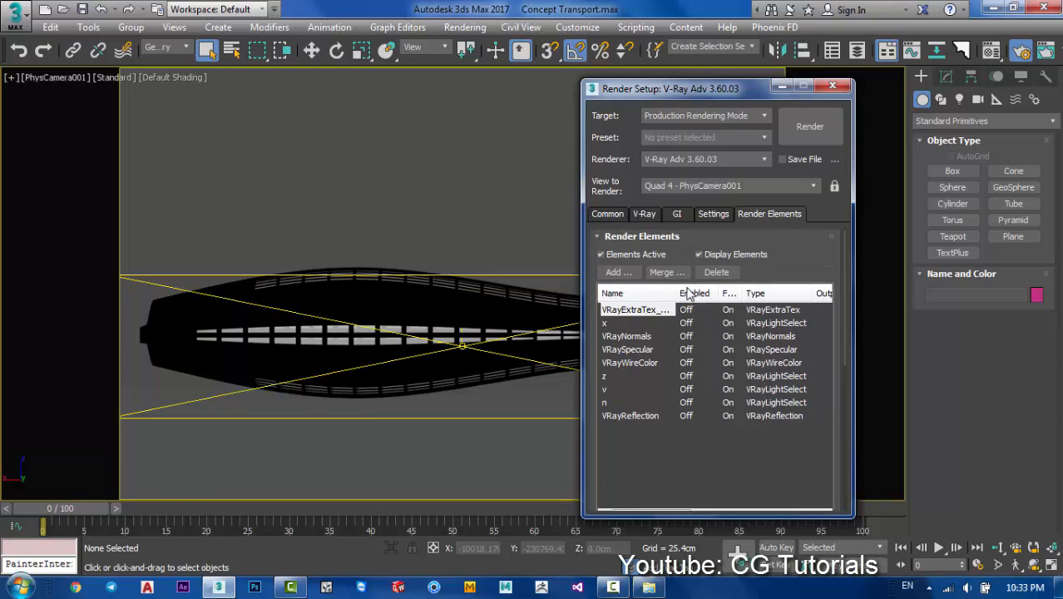
click(619, 270)
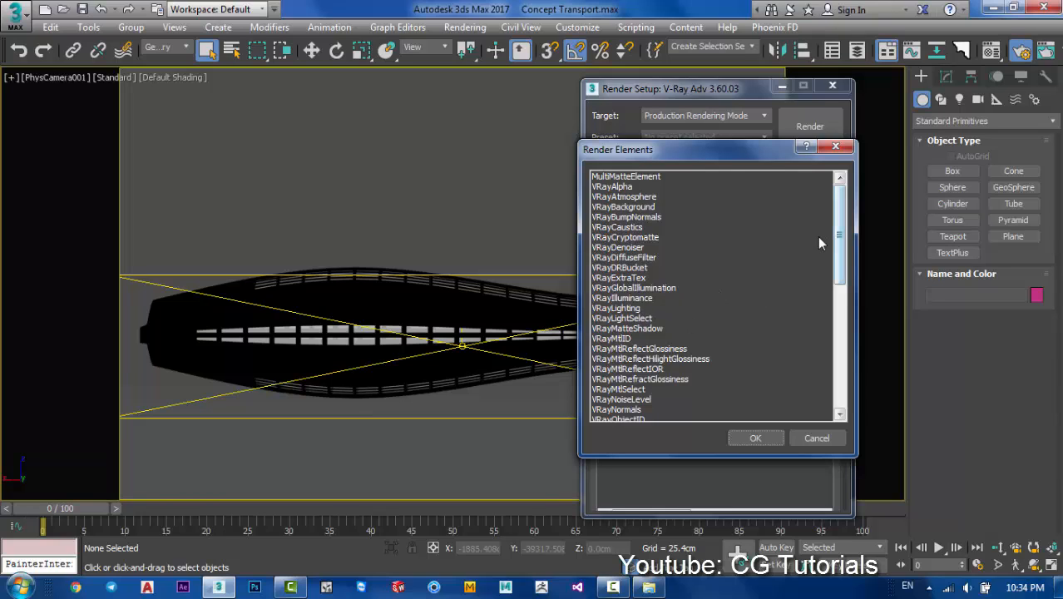
drag(839, 237, 836, 301)
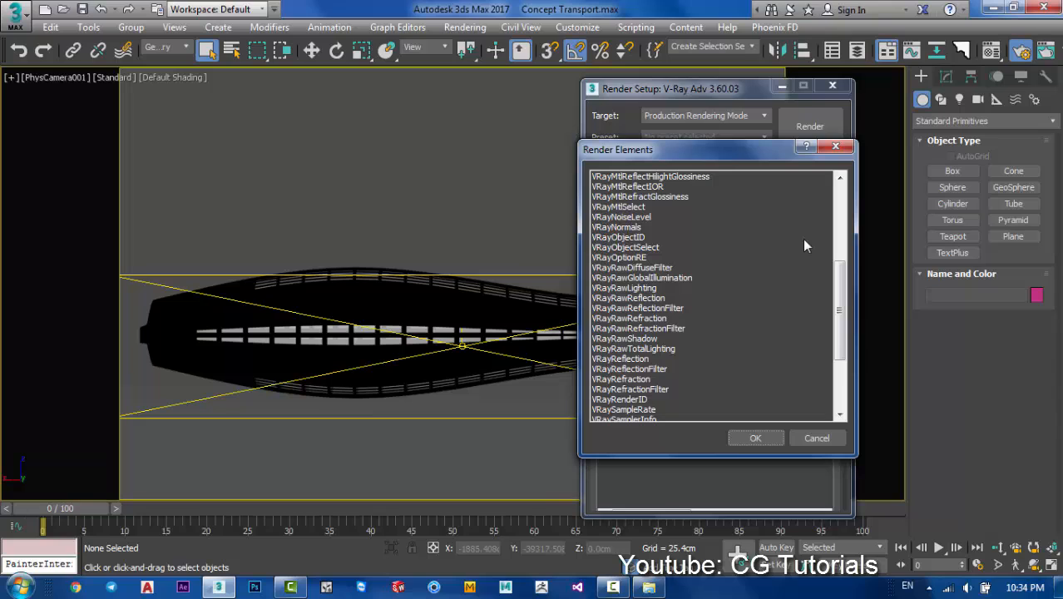
drag(839, 309, 839, 235)
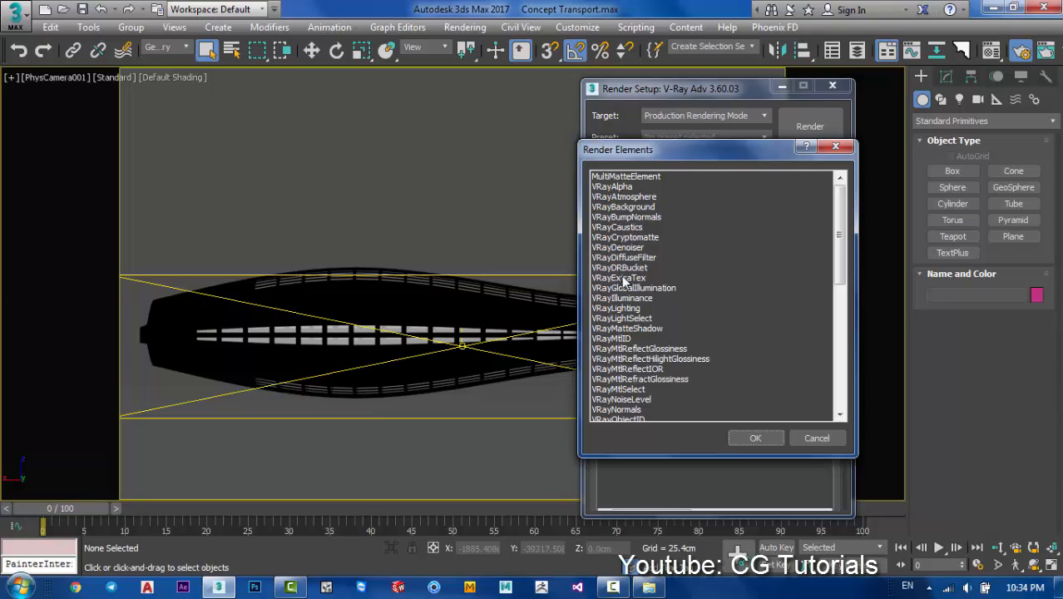
click(630, 318)
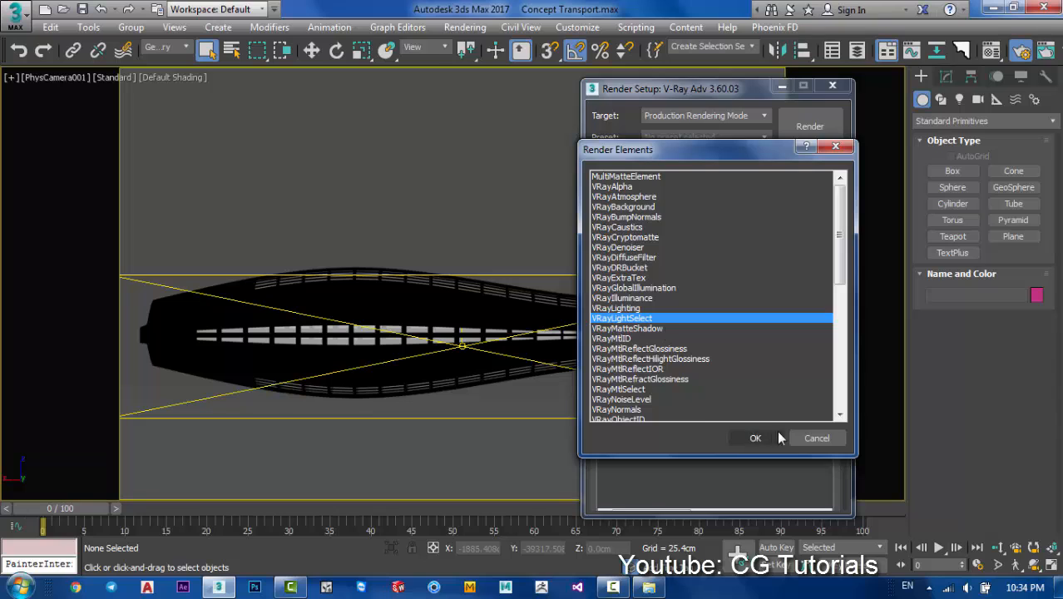
click(754, 438)
- Examine which light is included in the VRayLightSelect element named z
scroll(705, 301, down, 1)
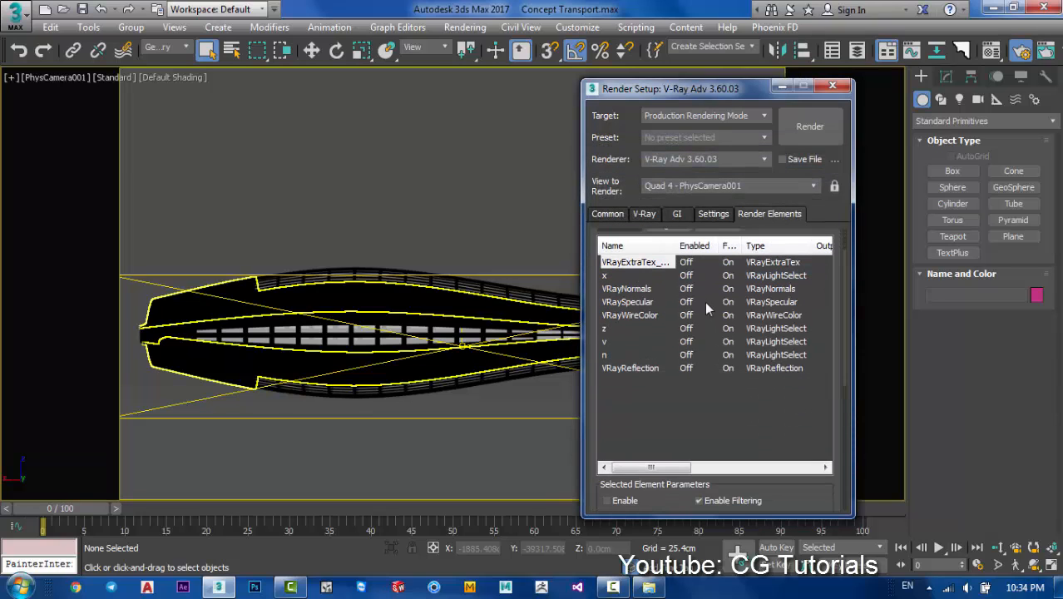
click(606, 328)
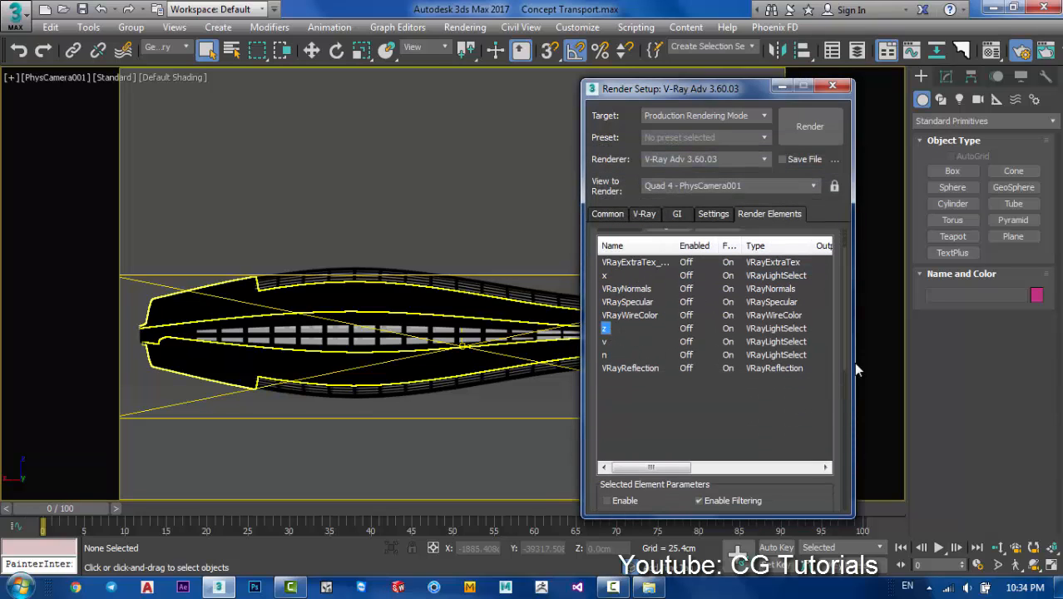
drag(836, 313, 849, 10)
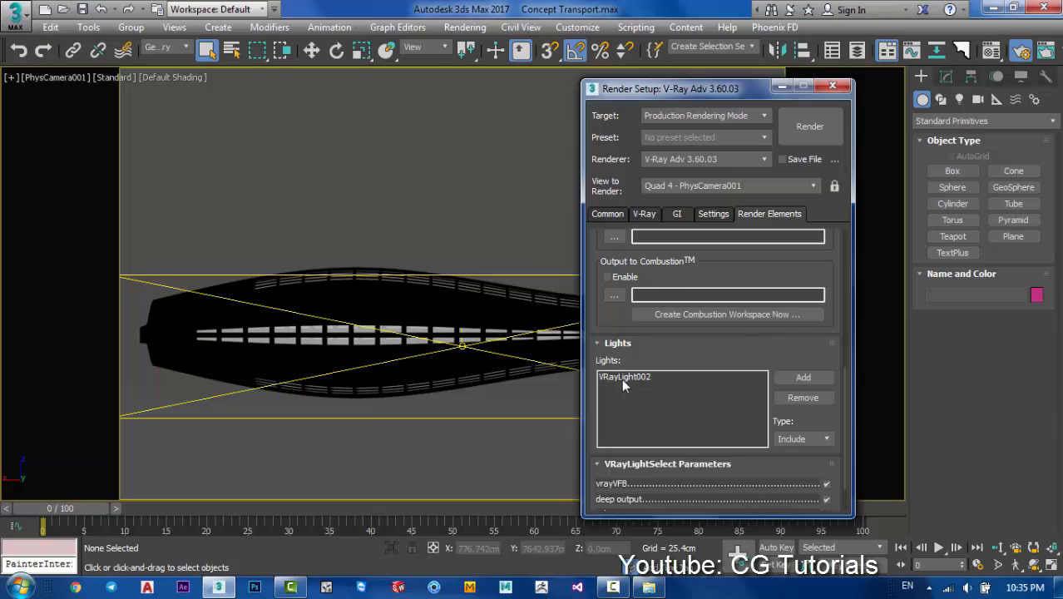
drag(830, 294, 831, 447)
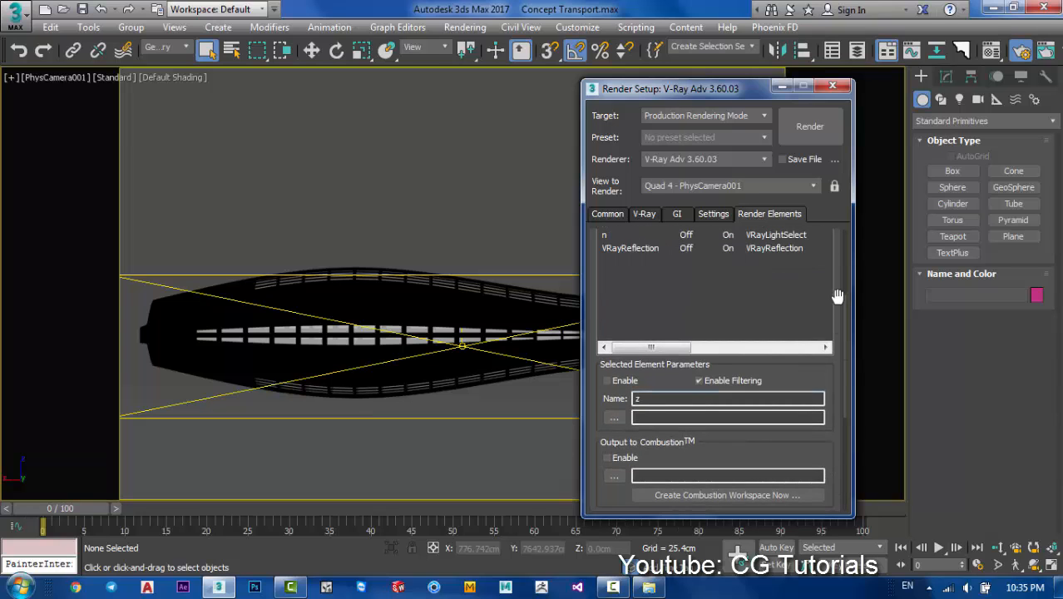
drag(835, 294, 830, 454)
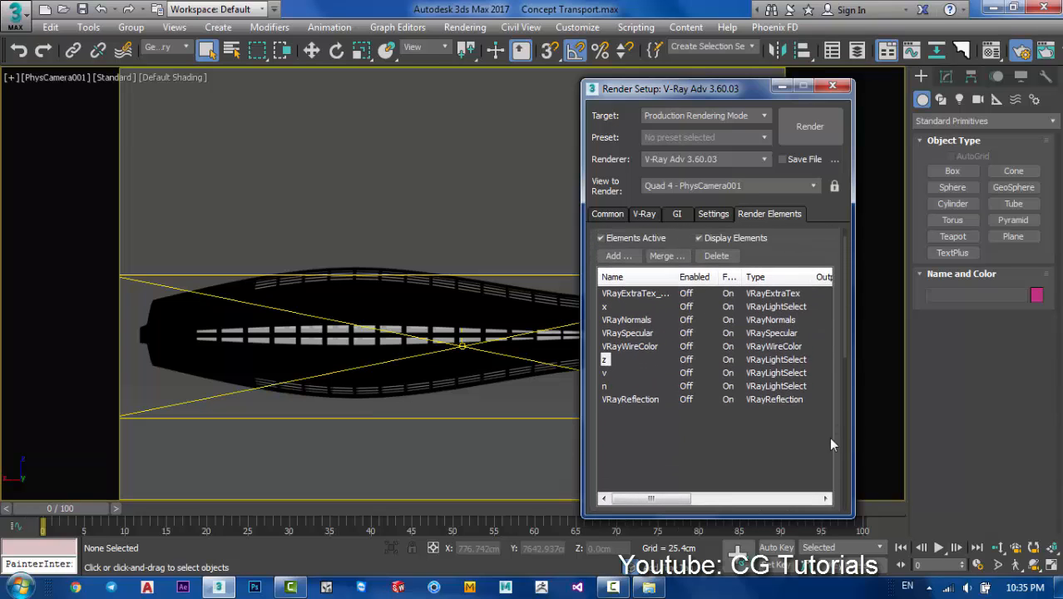
- Select VRaySpecular, VRayWireColor, VRayReflection, VRayNormals and VRayExtraTex among the render elements available to add, and cancel without adding them
click(626, 258)
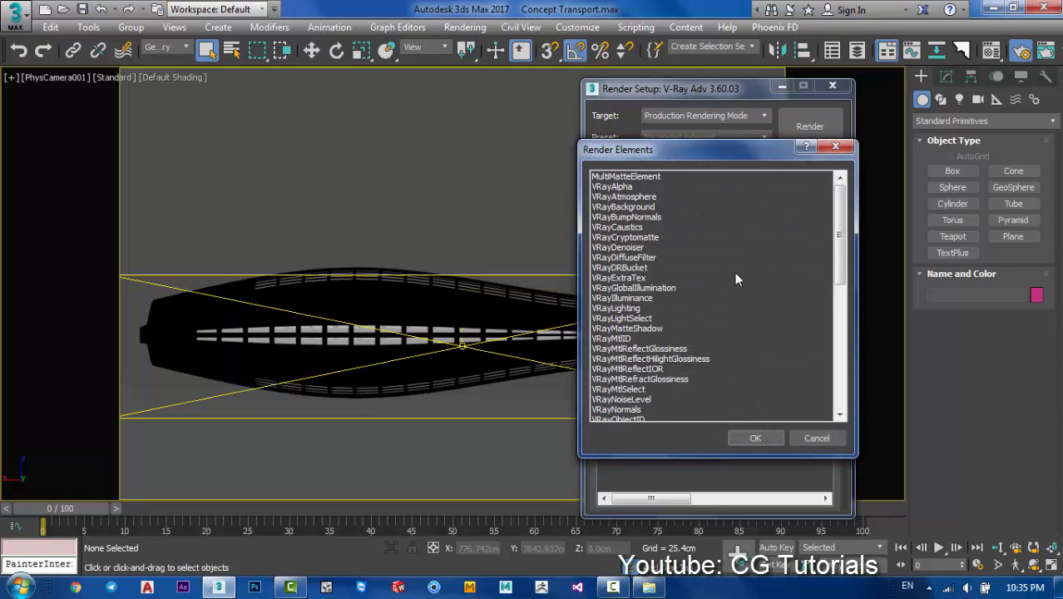
drag(841, 223, 829, 341)
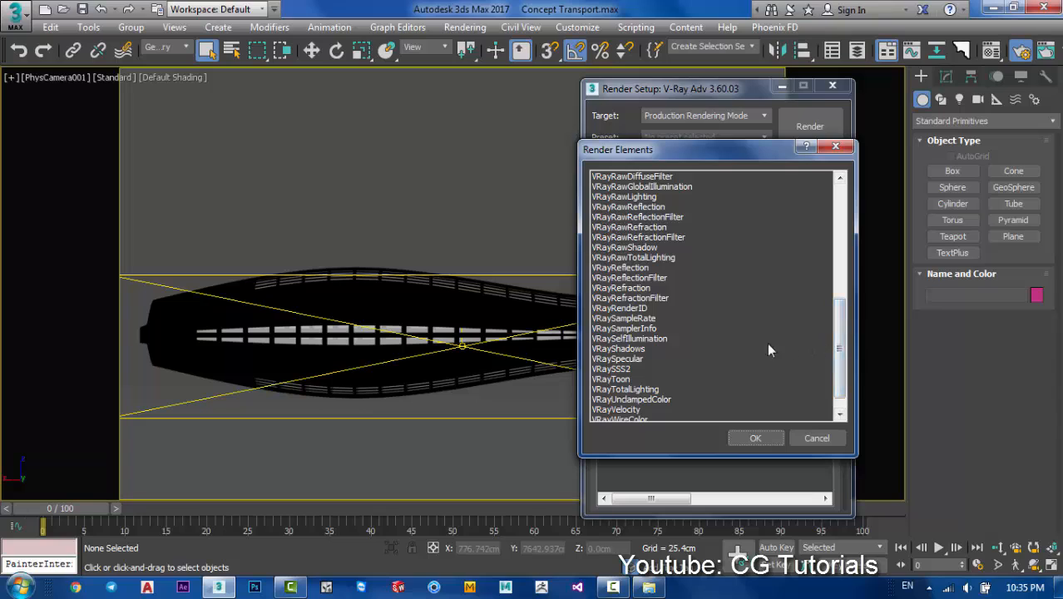
click(628, 358)
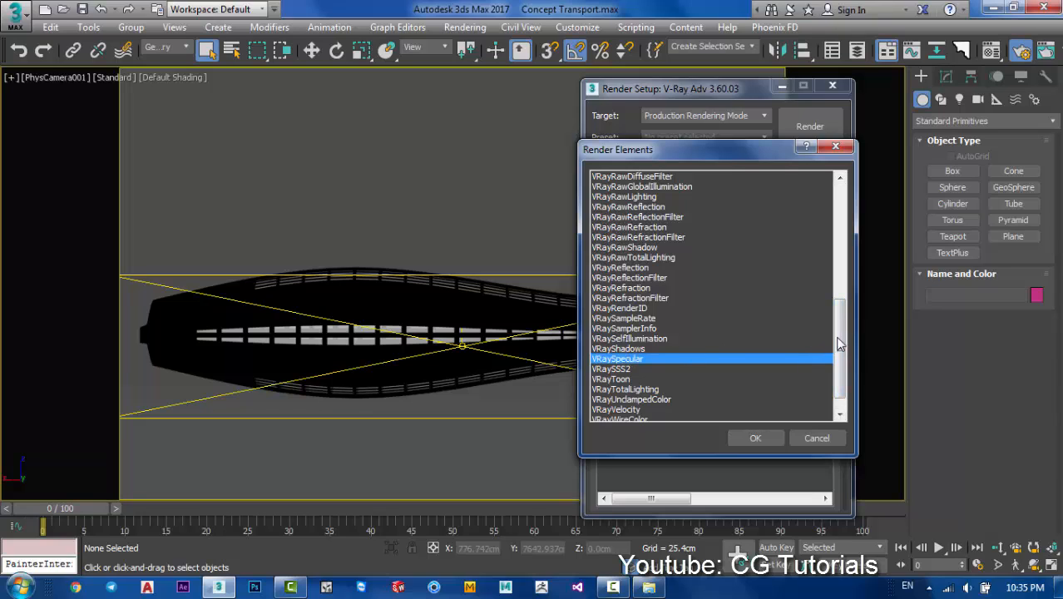
scroll(814, 364, down, 1)
ctrl+click(632, 399)
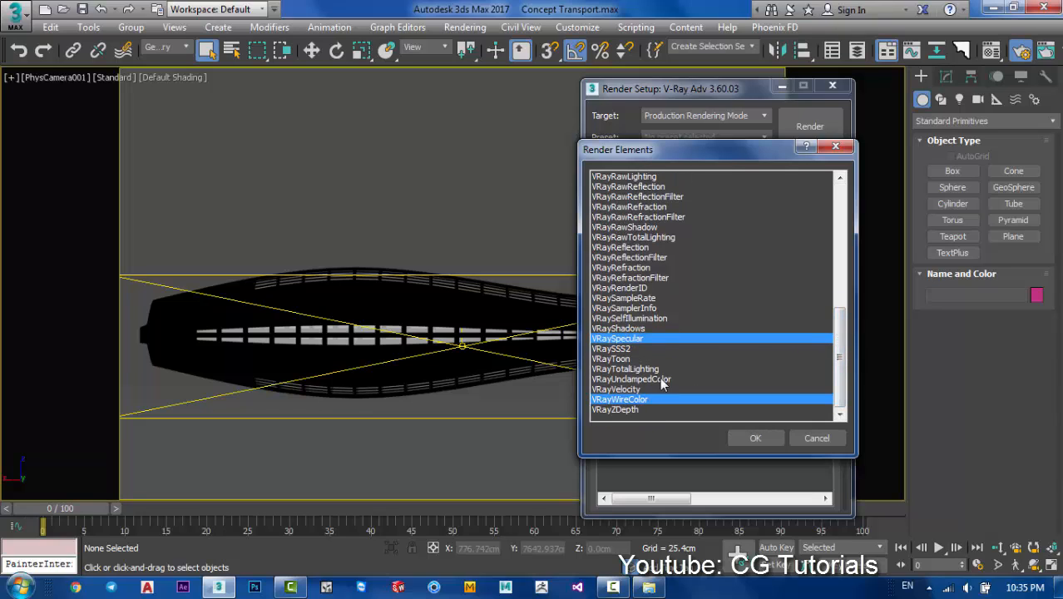
scroll(757, 341, up, 1)
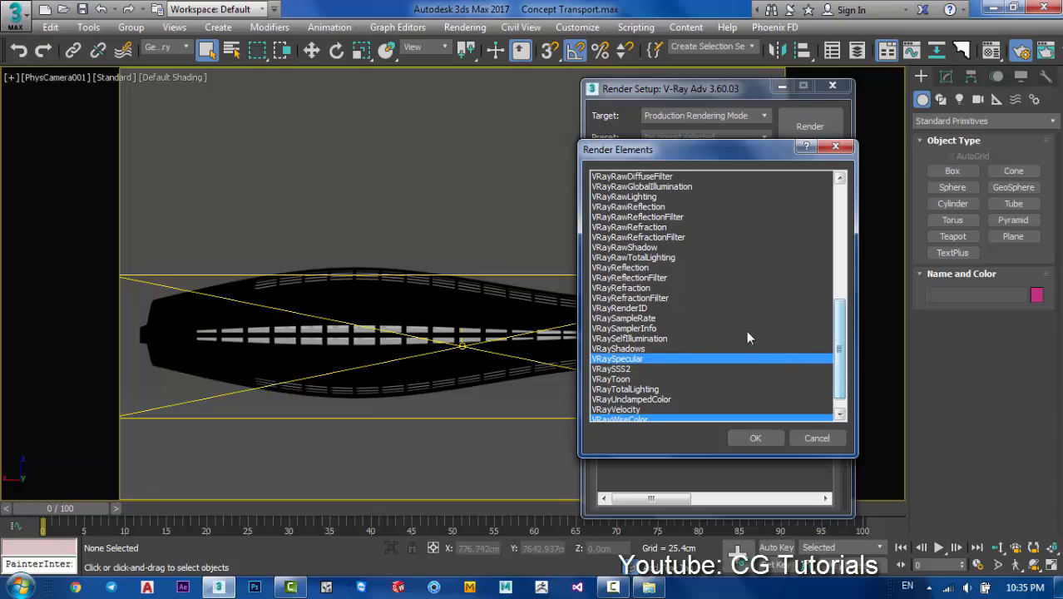
ctrl+click(653, 271)
drag(837, 351, 840, 304)
ctrl+click(651, 246)
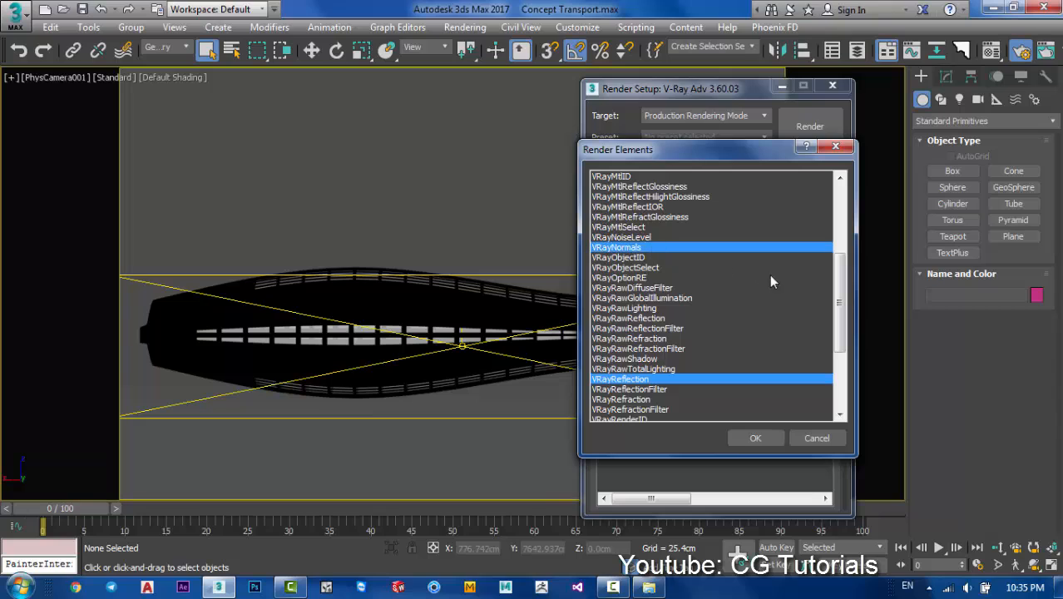
drag(841, 300, 839, 231)
ctrl+click(651, 207)
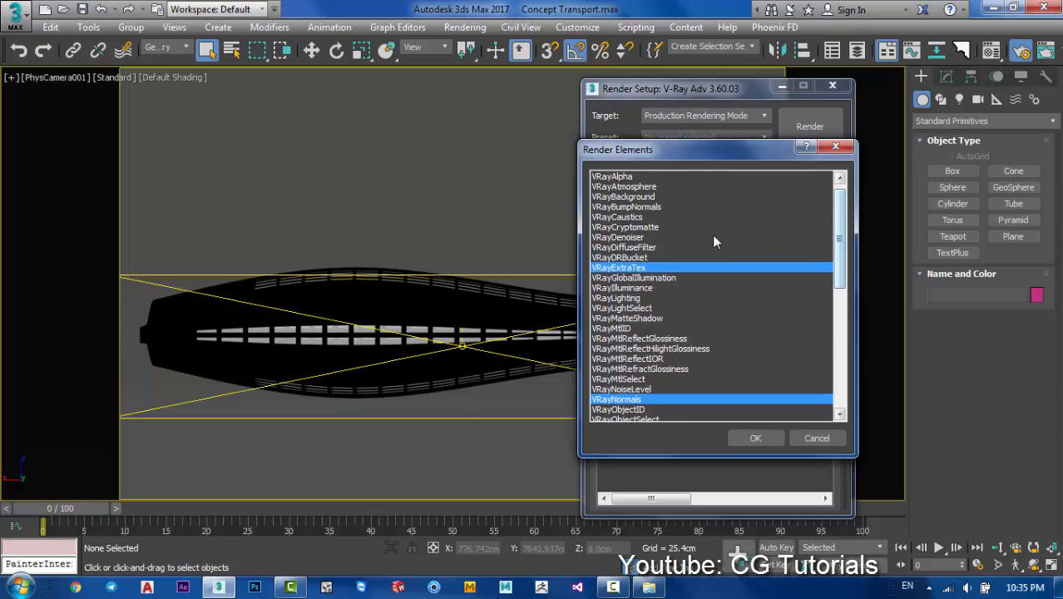
scroll(654, 229, up, 1)
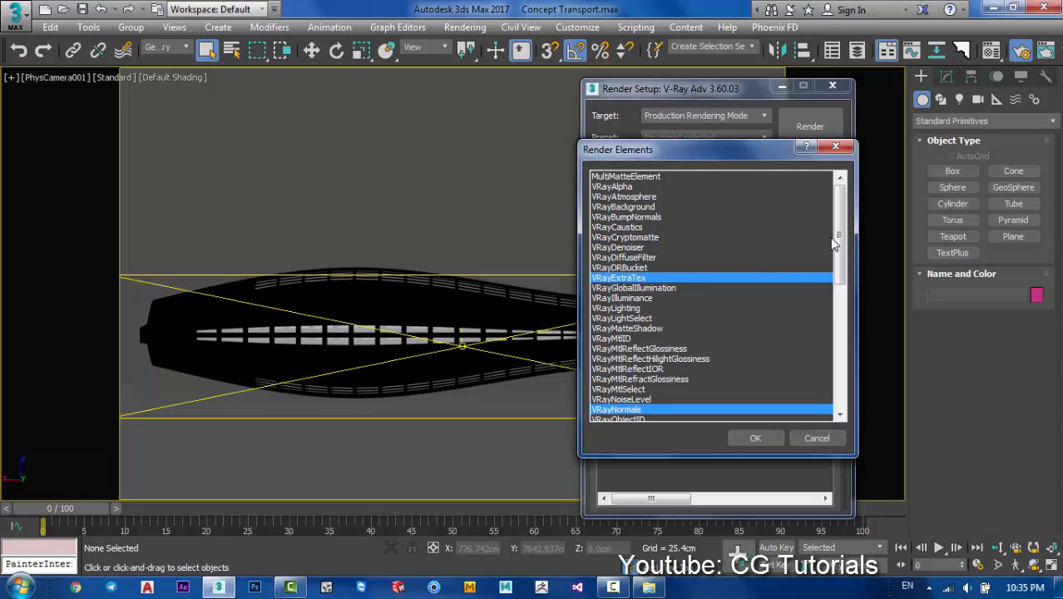
drag(835, 243, 839, 285)
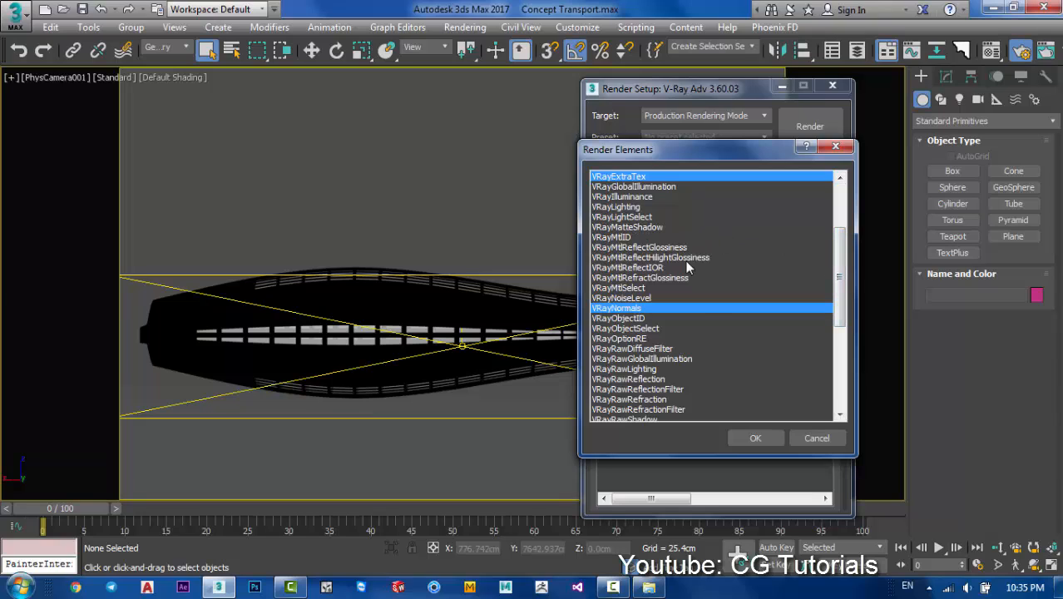
click(797, 436)
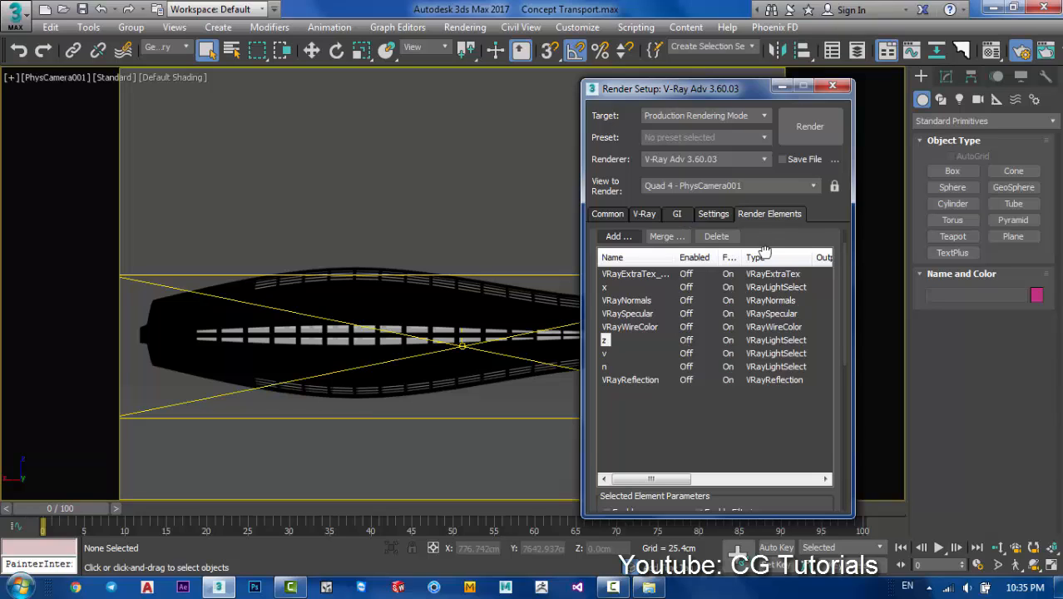
scroll(697, 244, up, 1)
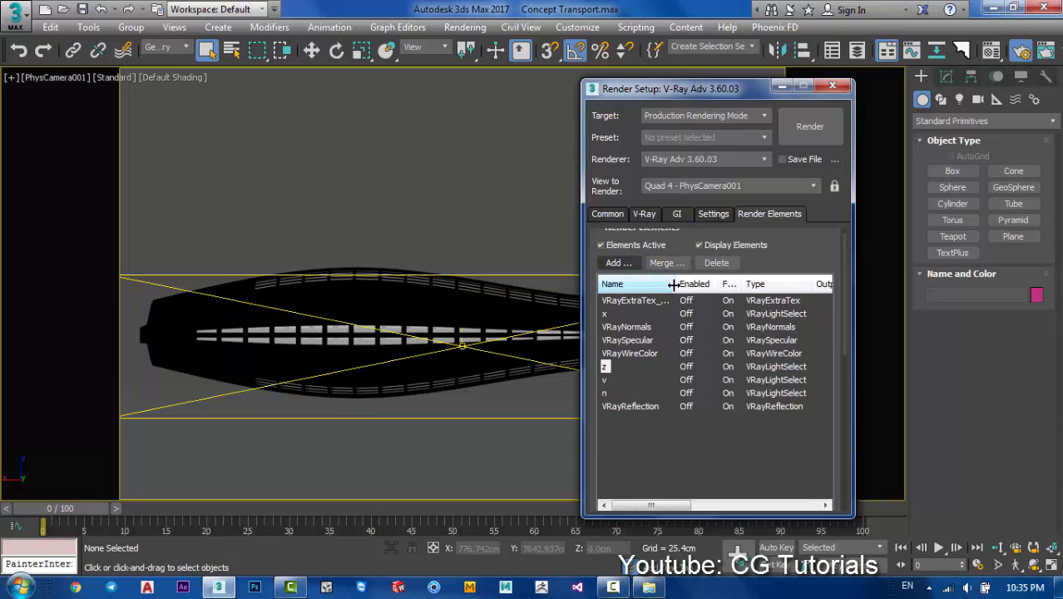
- Close the Render Setup and minimize 3ds Max to return to the Concept another view render folder
click(677, 214)
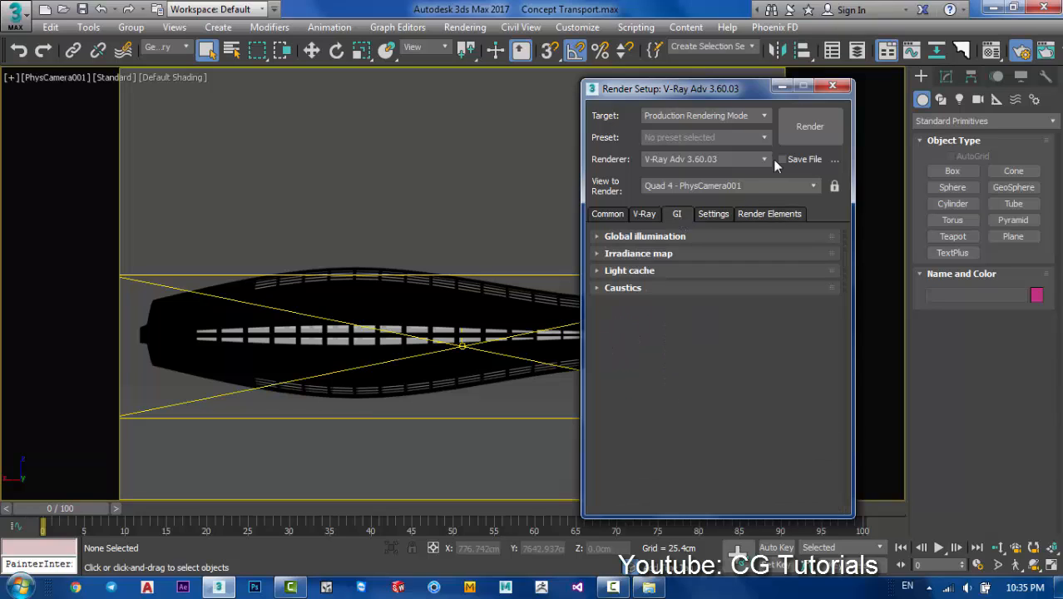
click(833, 85)
click(995, 8)
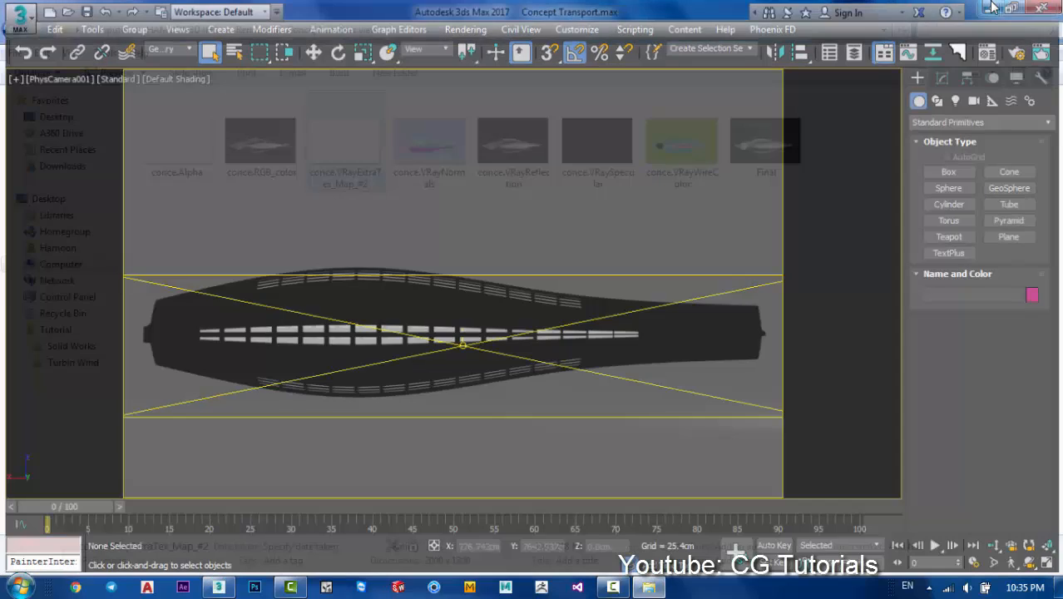
click(770, 275)
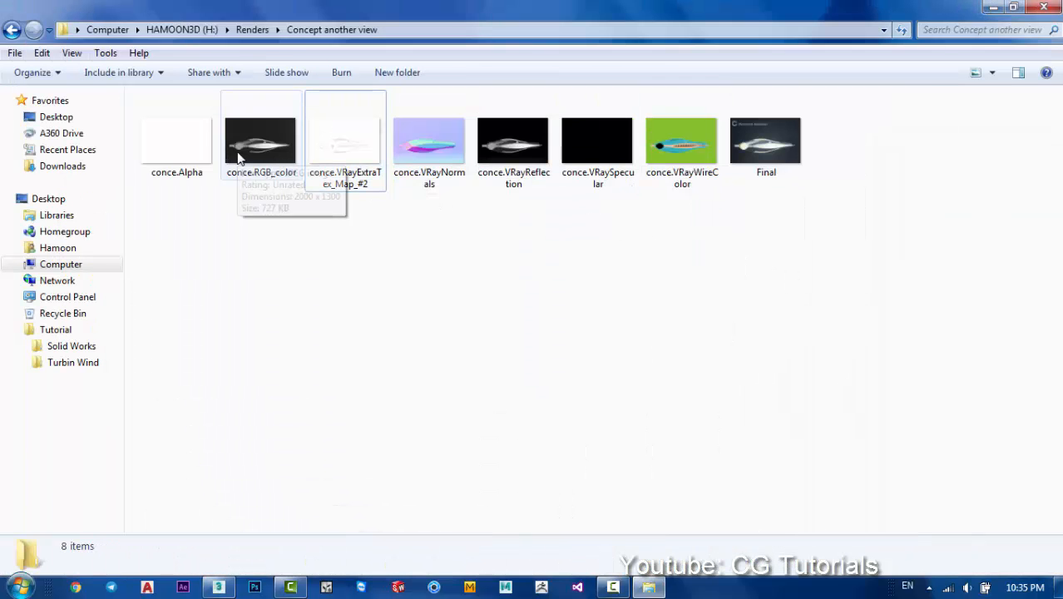
- Highlight all render images in the folder, clear the selection and refresh the folder
key(ctrl+a)
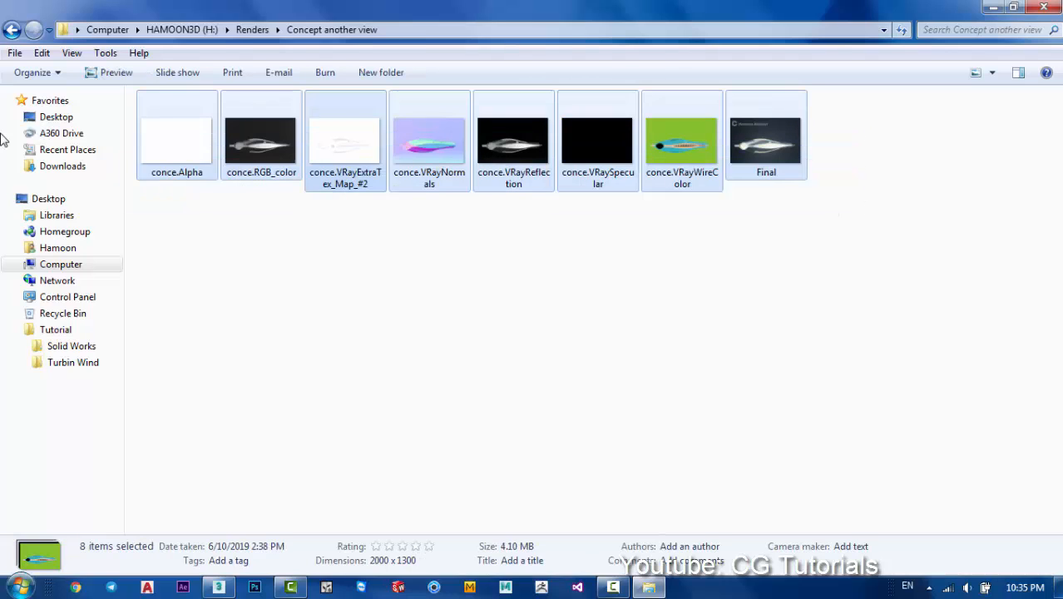
click(395, 213)
right_click(418, 231)
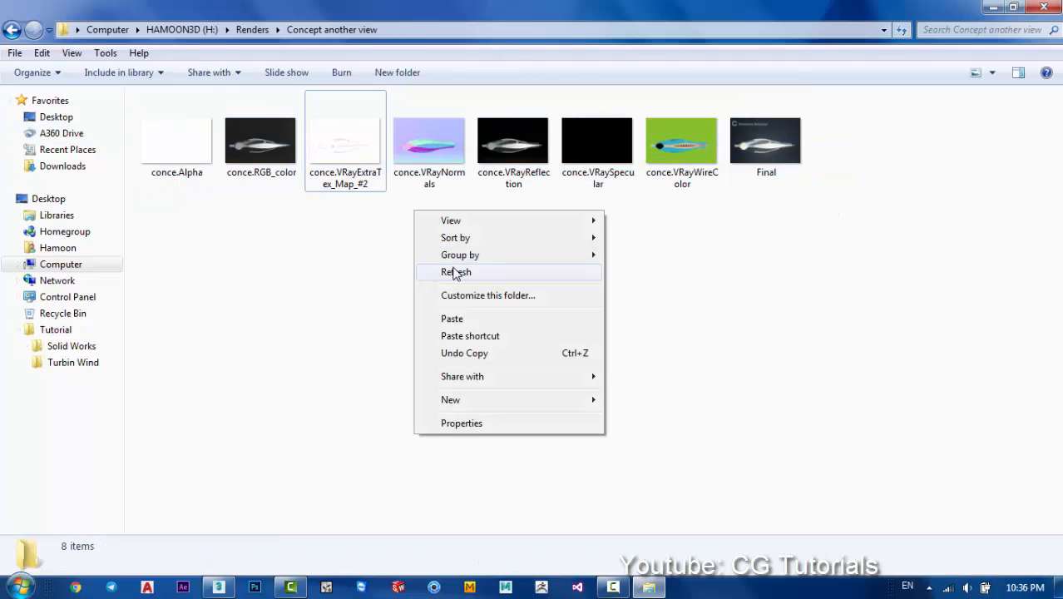
click(421, 271)
- View the saved render passes one after another from conce.Alpha through Final in Windows Photo Viewer, and close the viewer
double_click(203, 129)
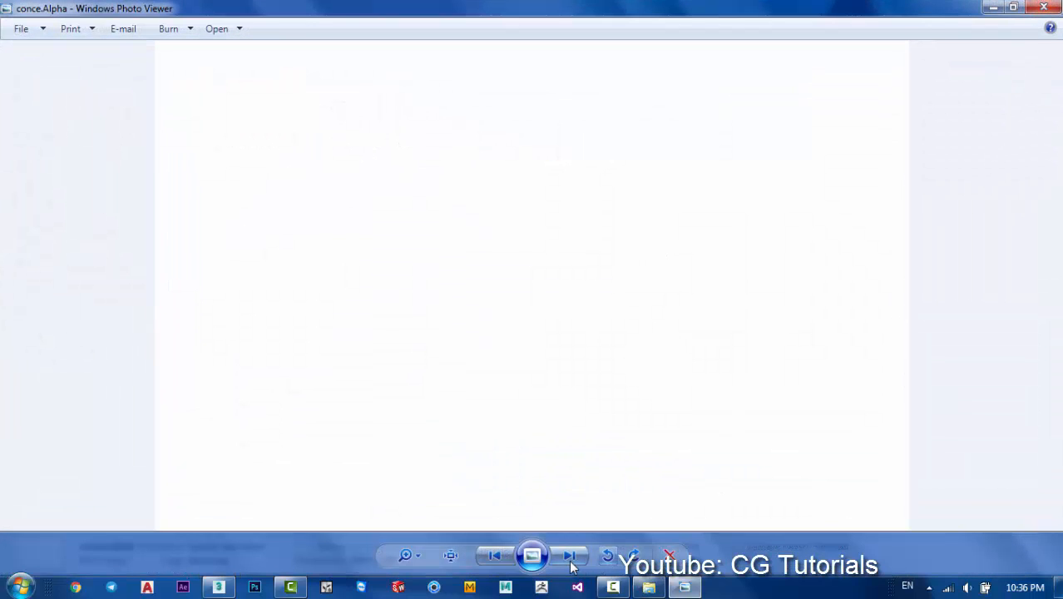
key(Right)
key(Right)
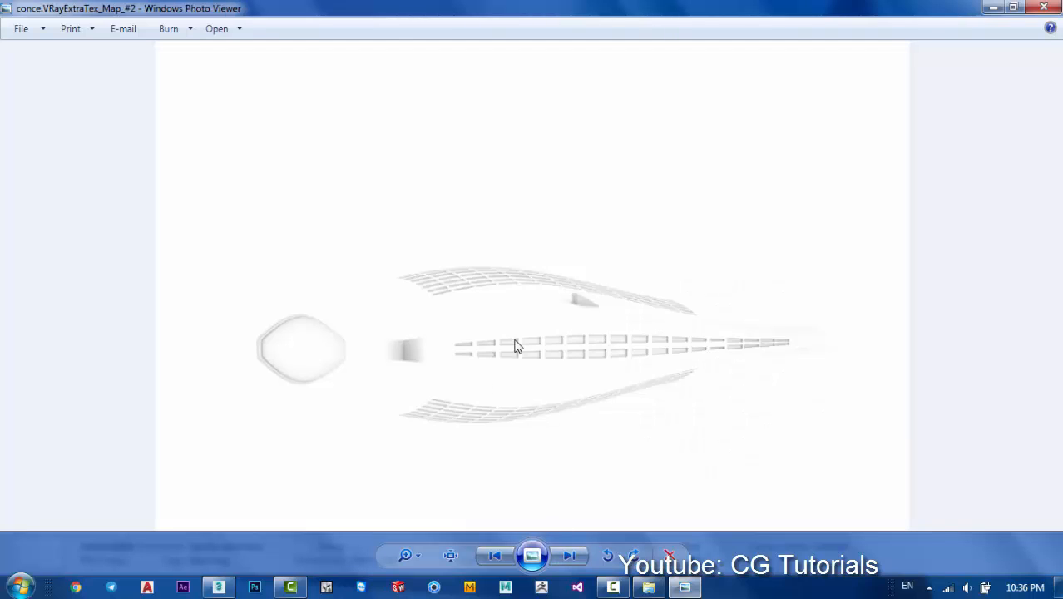
key(Right)
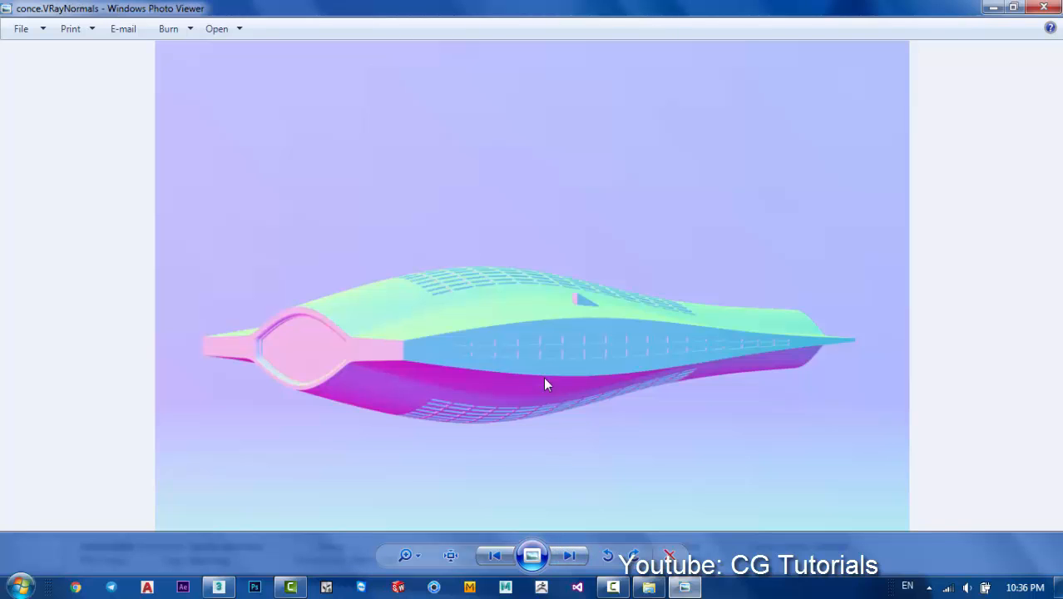
click(569, 555)
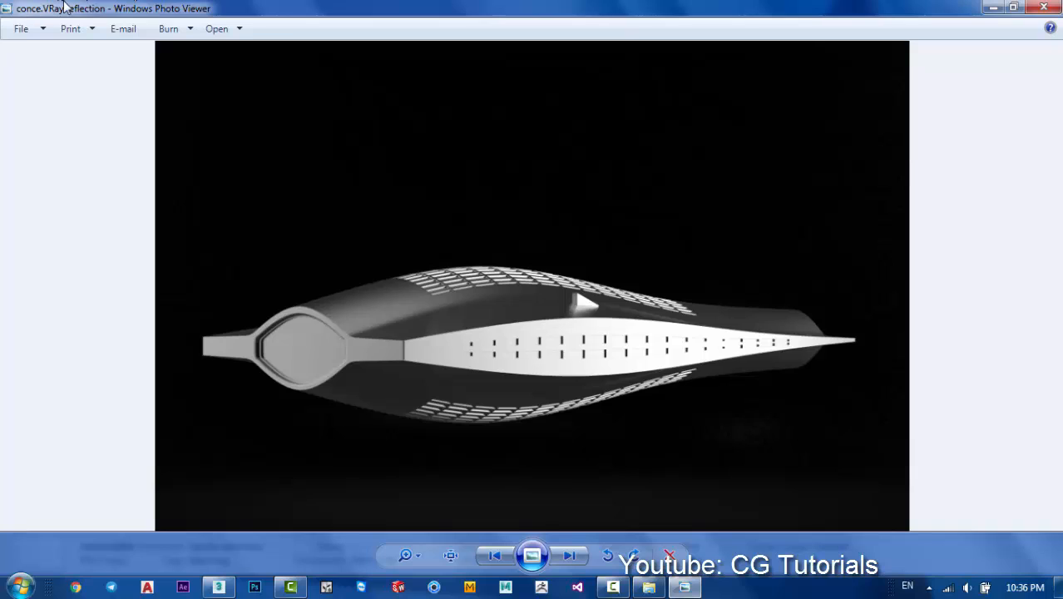
click(570, 556)
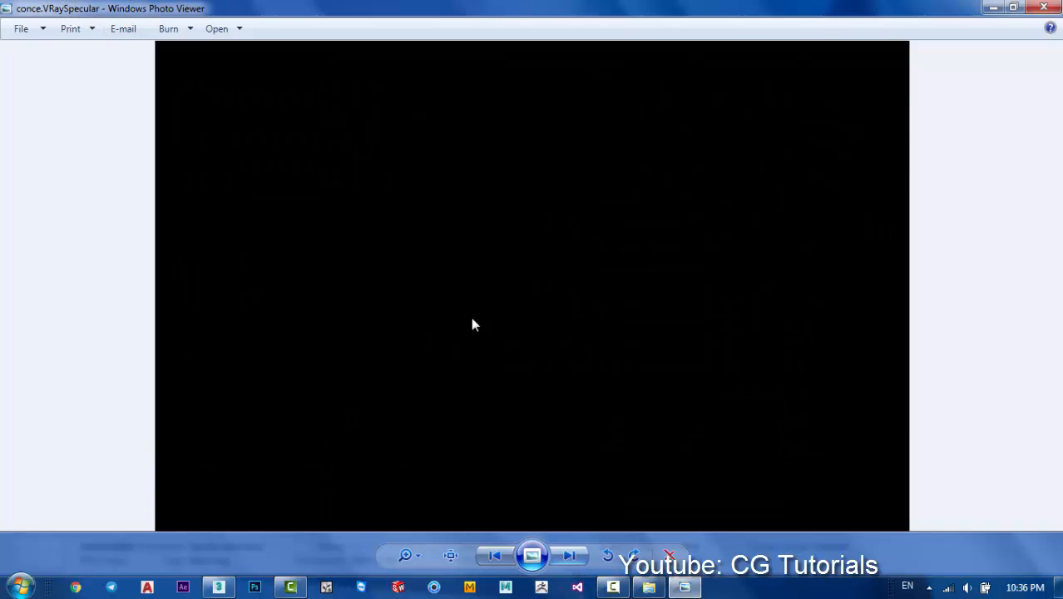
click(579, 558)
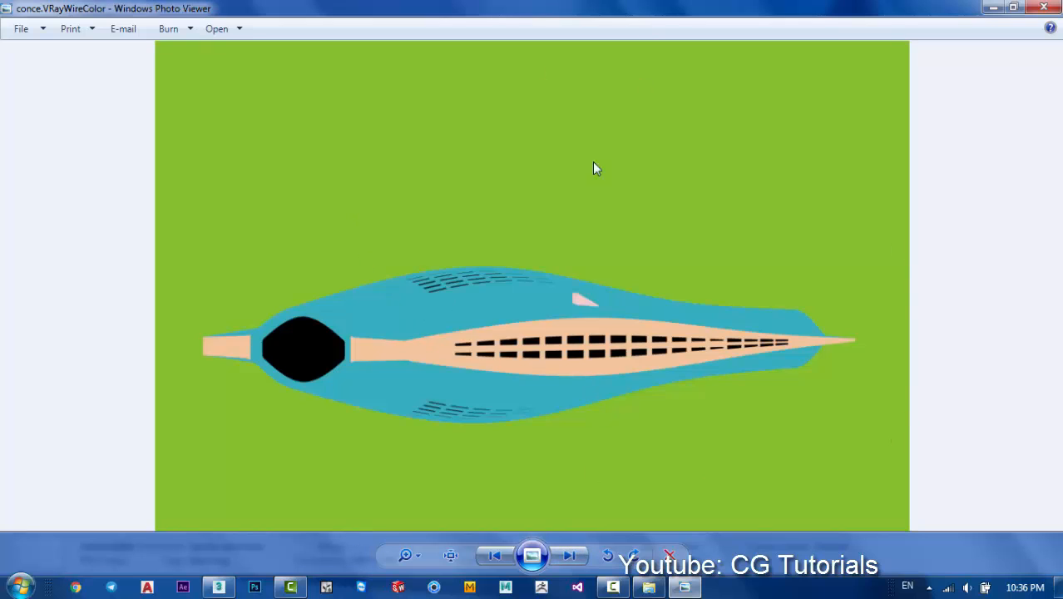
click(582, 561)
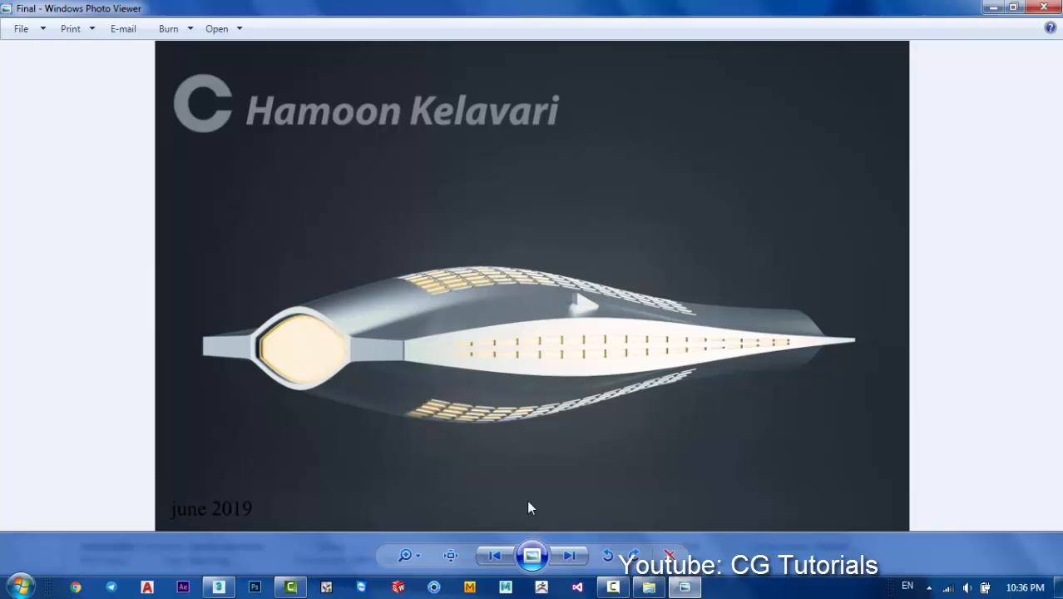
key(alt+F4)
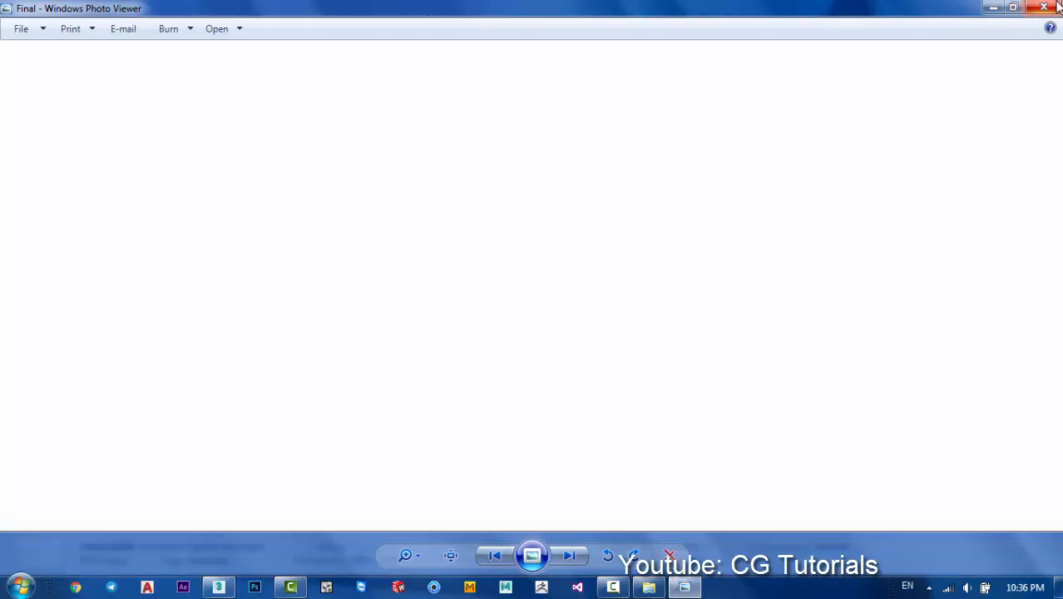
- Launch Photoshop for compositing the render passes
click(255, 587)
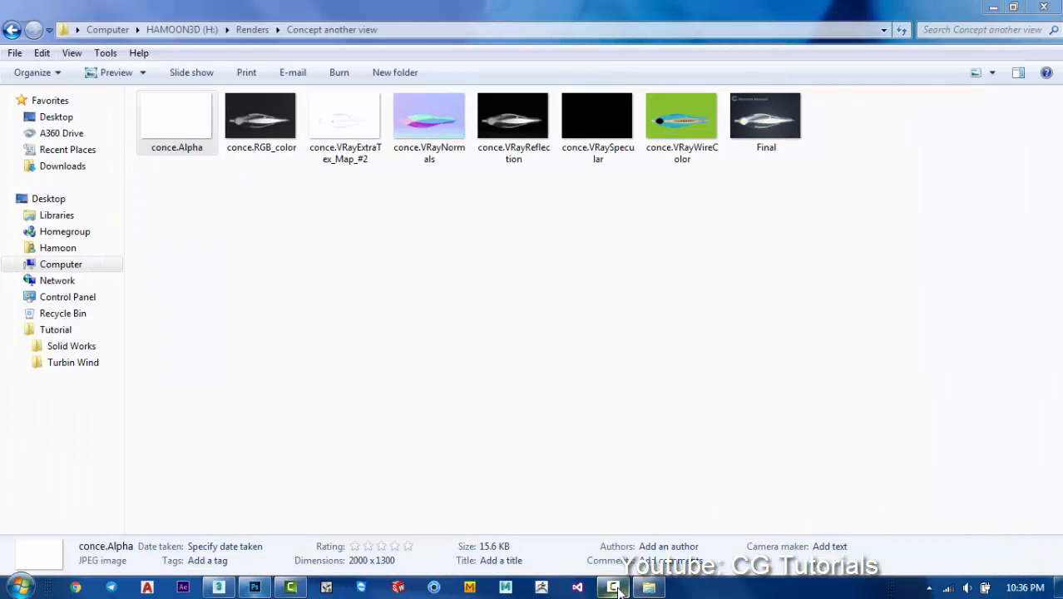
click(613, 587)
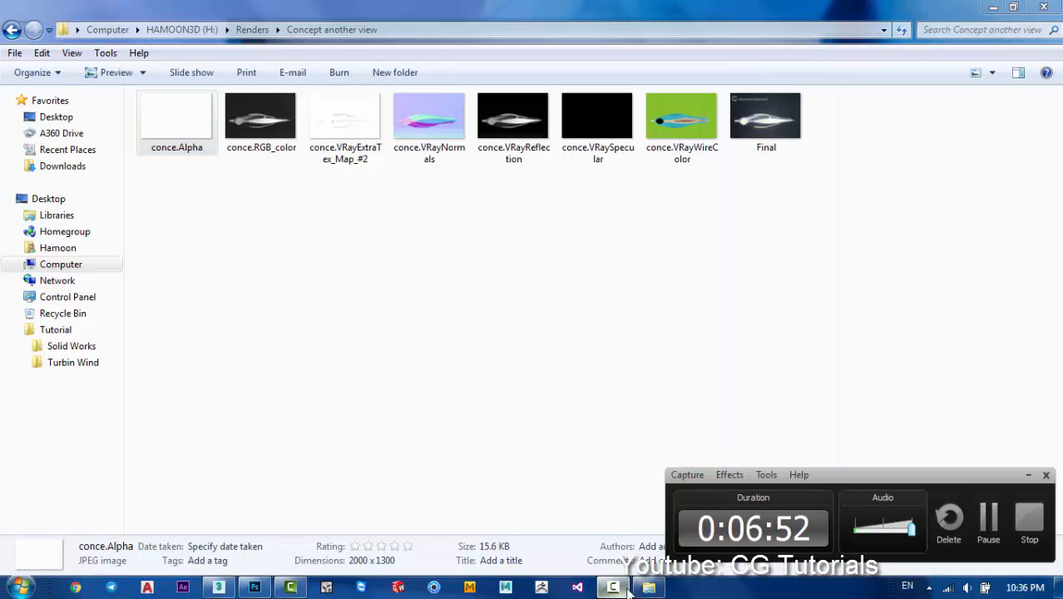
click(613, 588)
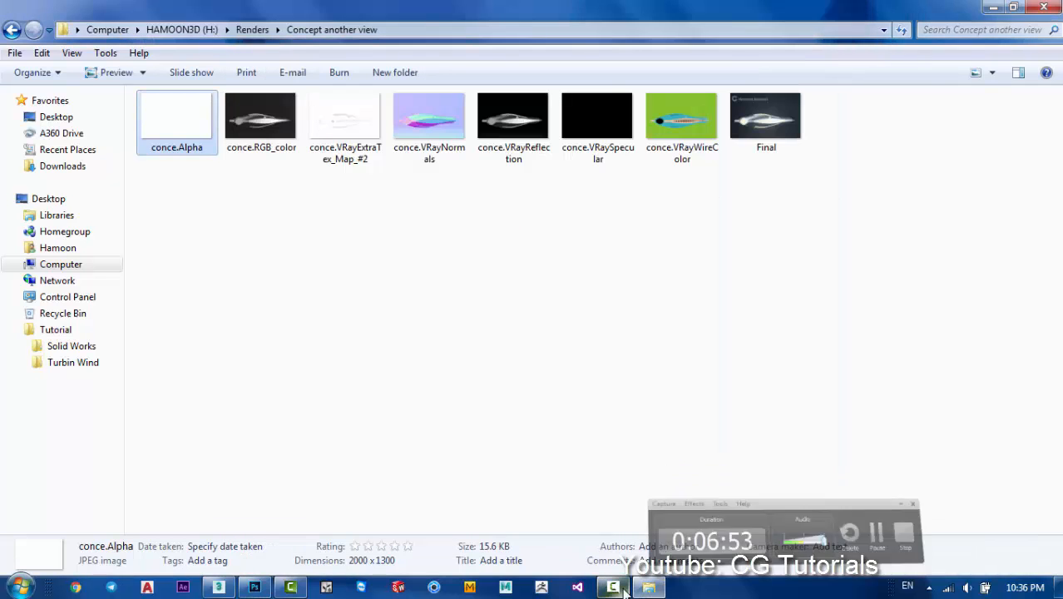
click(649, 588)
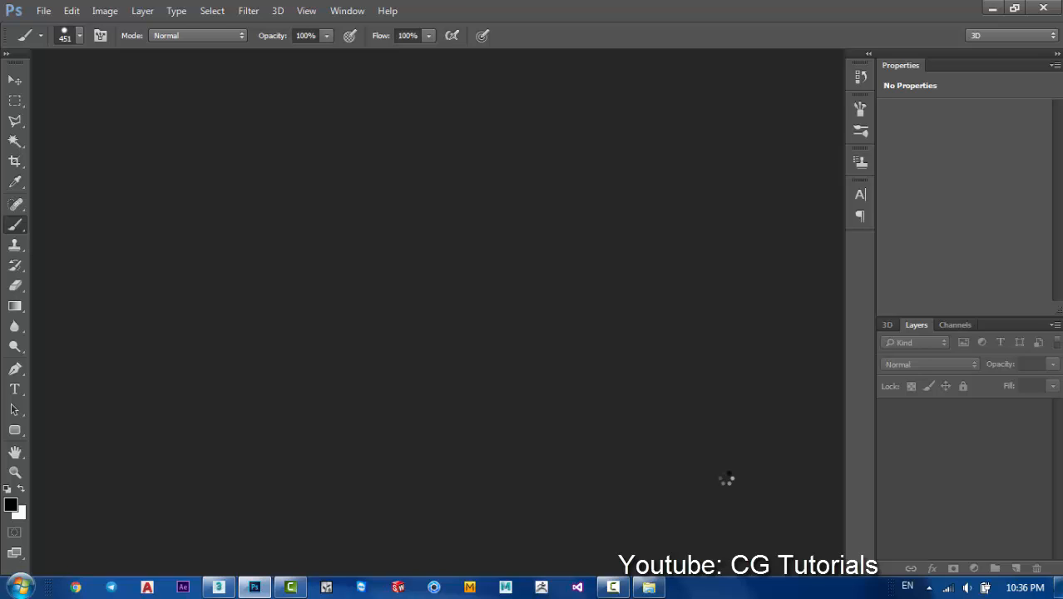
- Start the Load Files into Stack script and browse for source files in Renders > Concept another view on drive H:
click(44, 11)
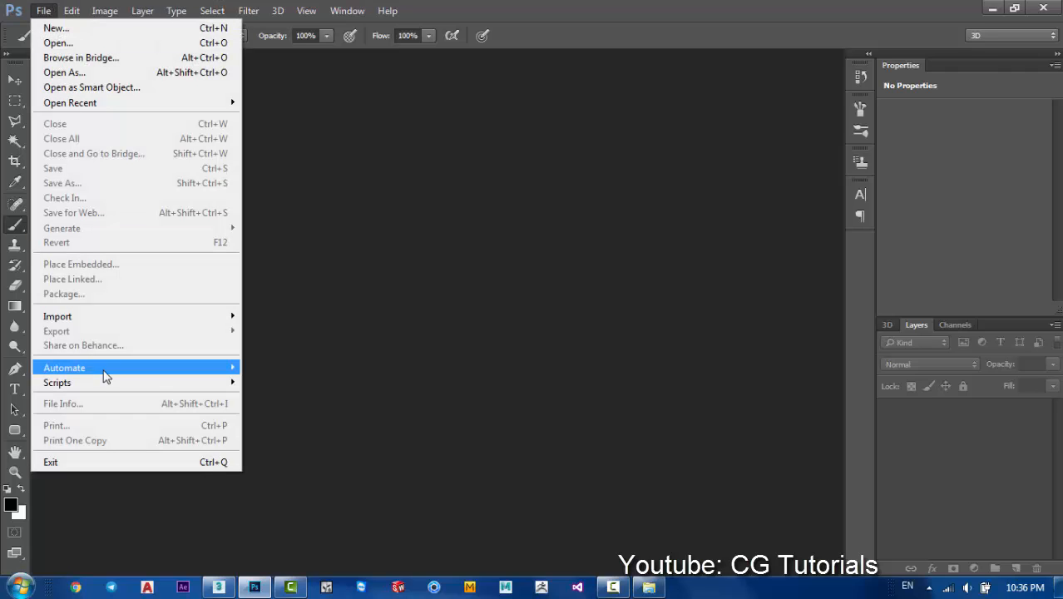
mouse_move(107, 383)
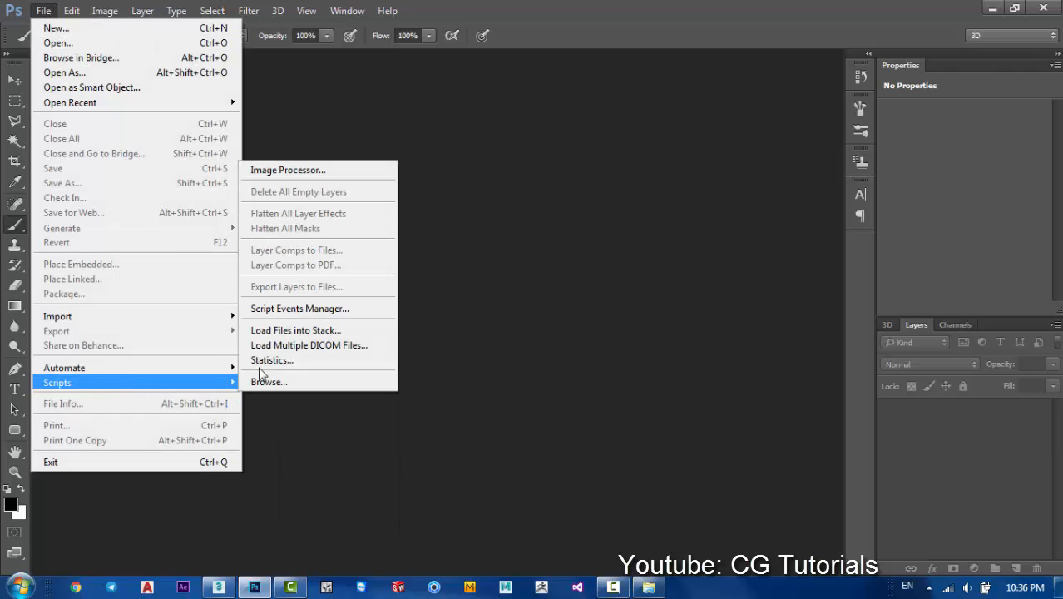
click(317, 331)
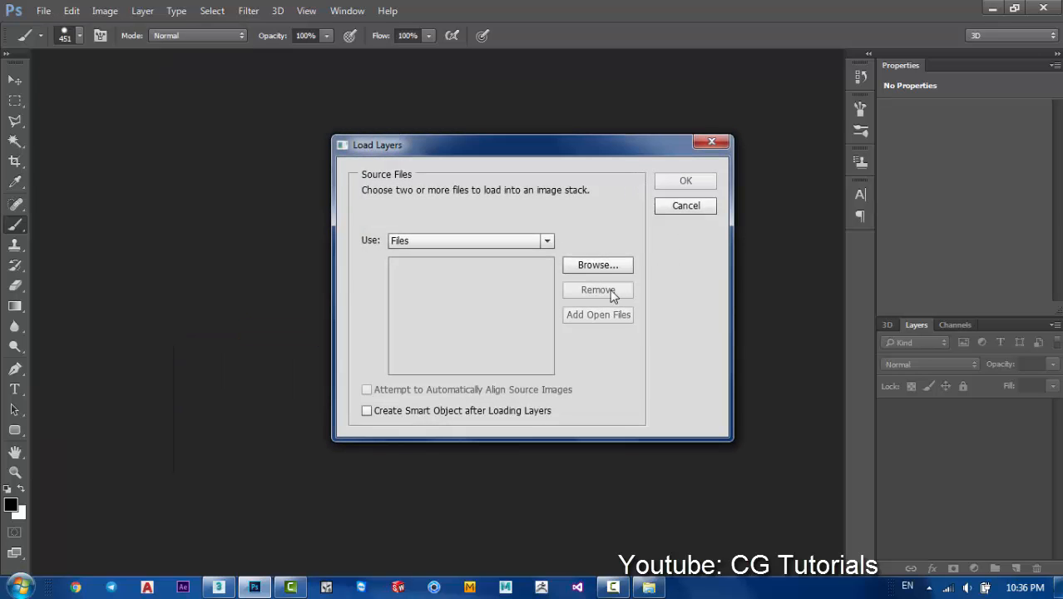
click(608, 264)
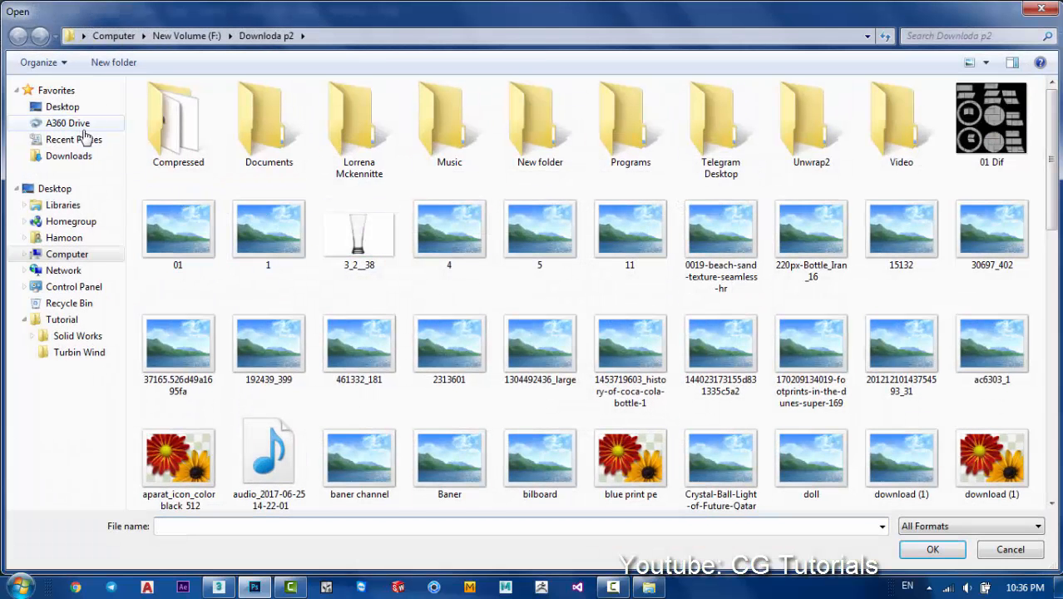
click(90, 107)
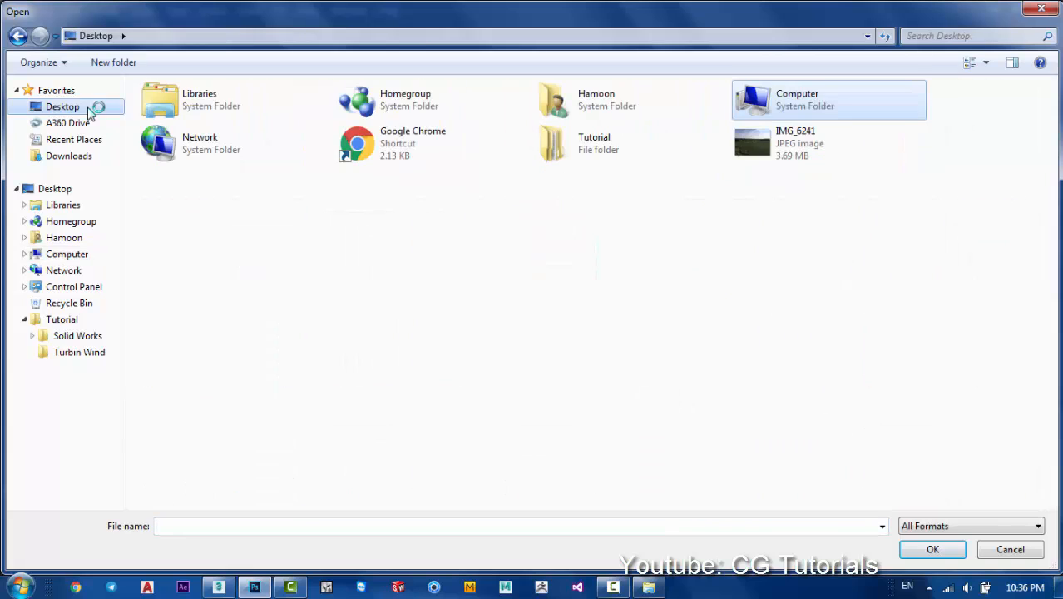
click(73, 254)
double_click(254, 173)
click(188, 306)
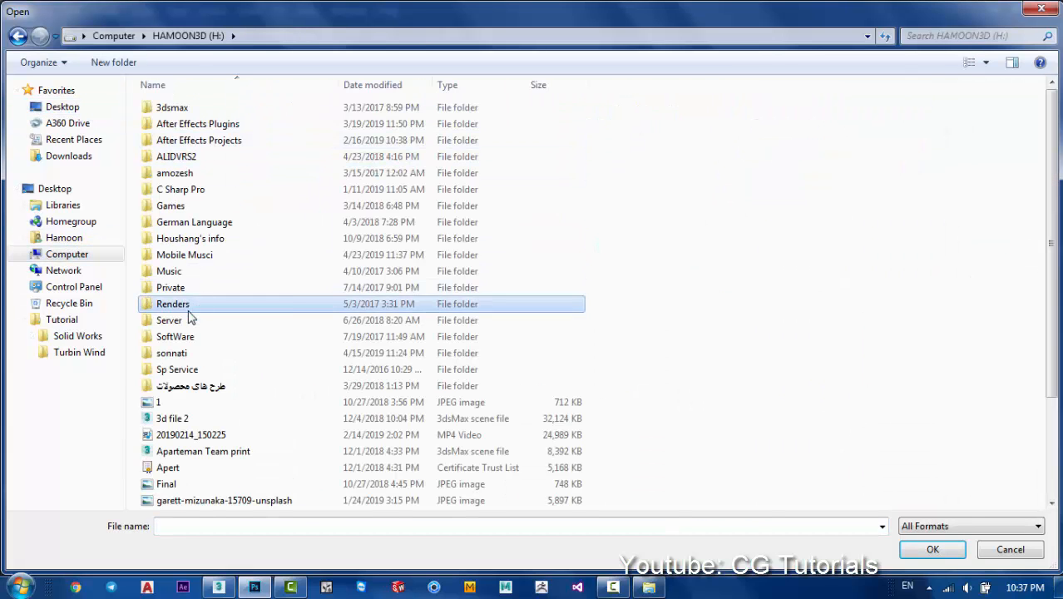
double_click(188, 313)
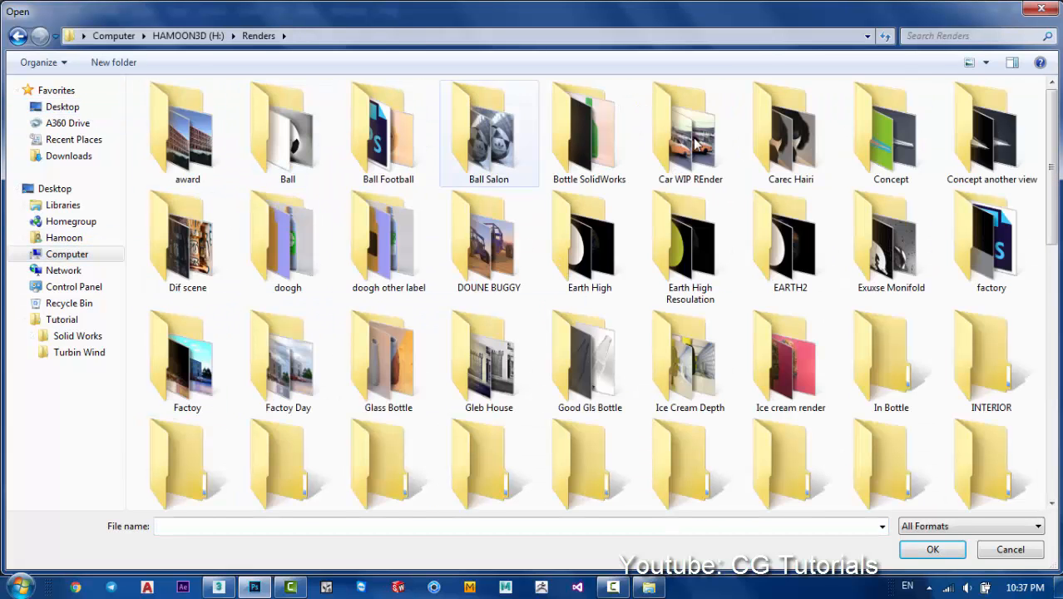
double_click(975, 142)
- Load the conce passes RGB_color, VRayExtraTex_Map_#2, VRayNormals, VRayReflection, VRaySpecular and VRayWireColor as layers of one document
drag(960, 236, 819, 219)
drag(696, 213, 272, 111)
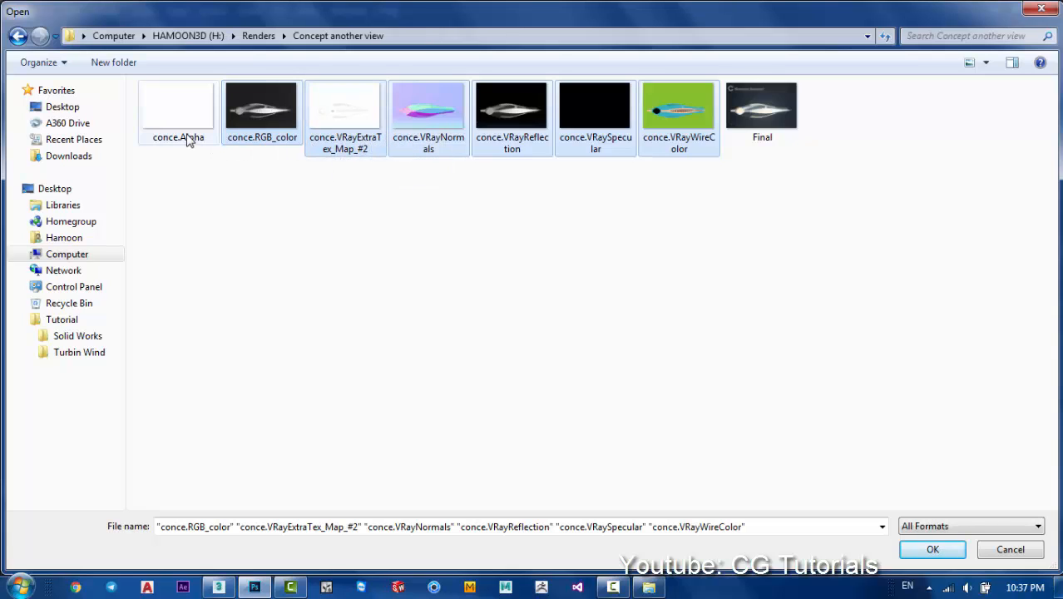
click(921, 551)
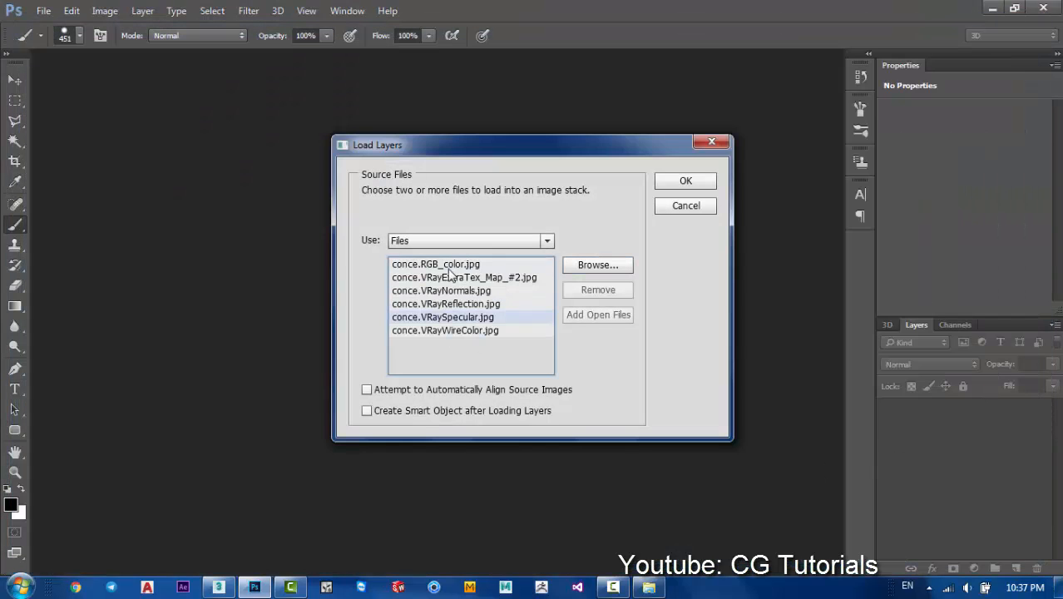
click(682, 181)
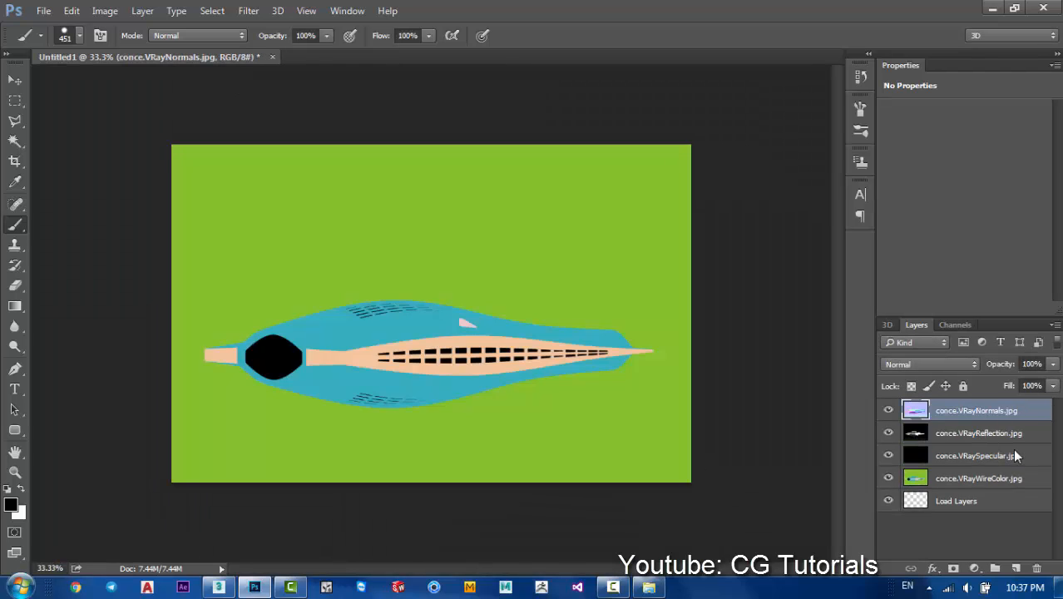
- Activate the Move tool and place the conce.RGB_color.jpg layer at the bottom of the layer stack
click(14, 79)
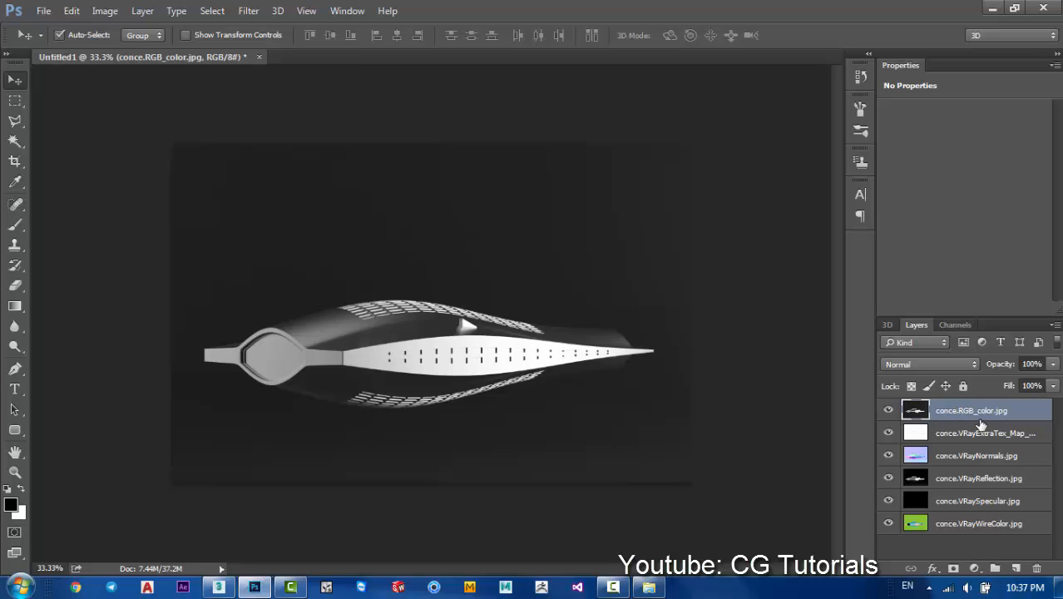
drag(980, 416, 999, 526)
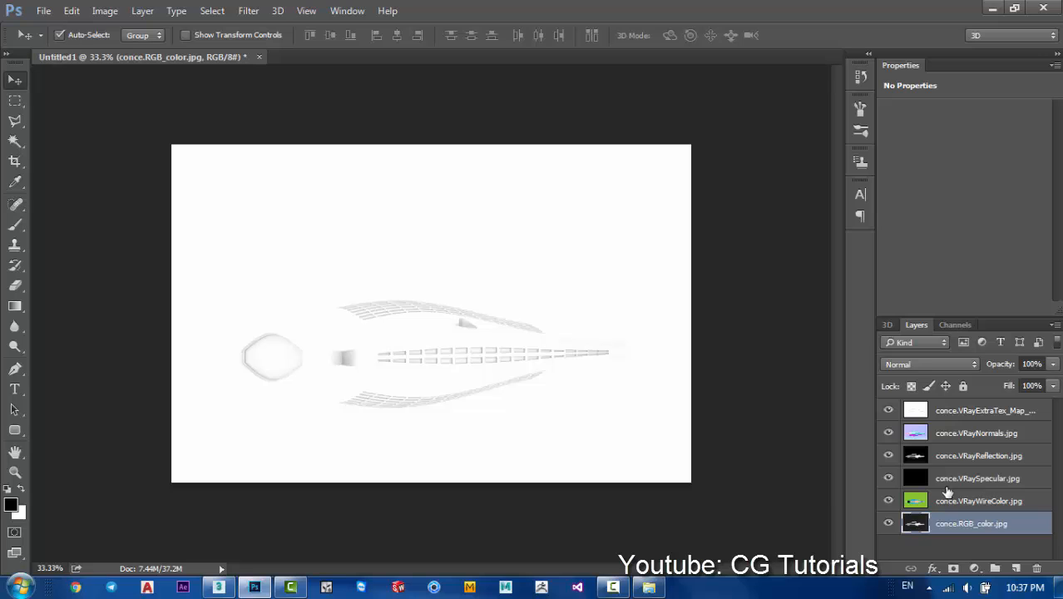
- Hide all layers except conce.RGB_color.jpg and move the conce.VRayExtraTex_Map_#2.jpg layer directly above it
drag(884, 499, 889, 410)
drag(973, 412, 973, 506)
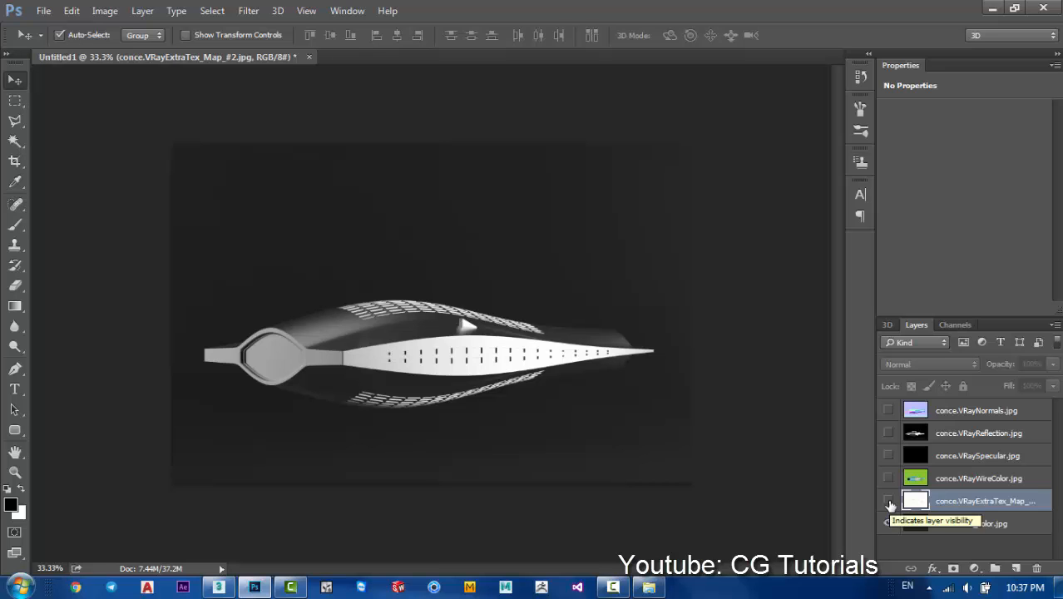
key(ctrl+plus)
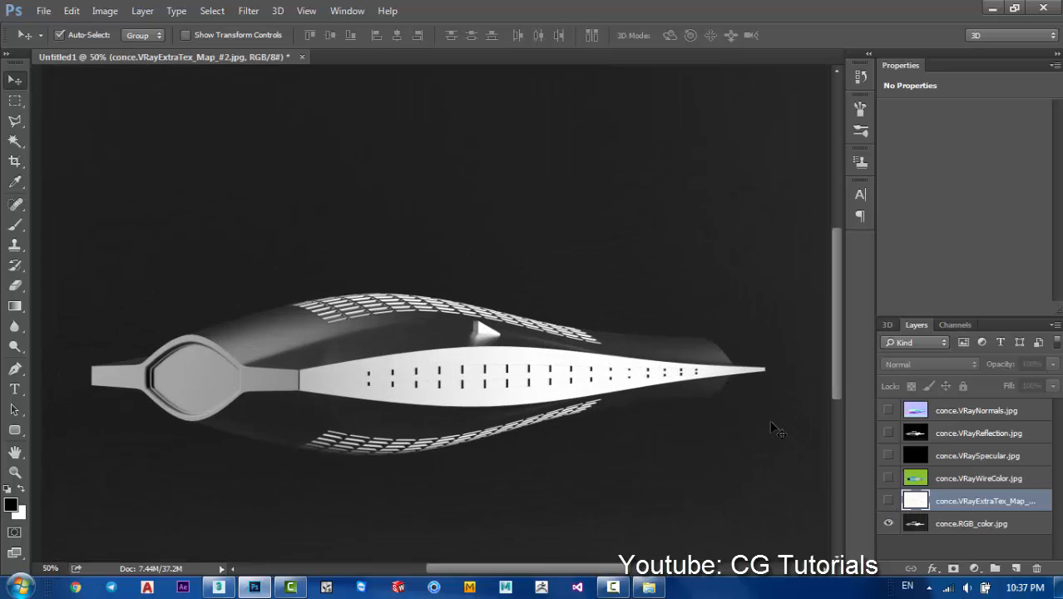
key(ctrl+minus)
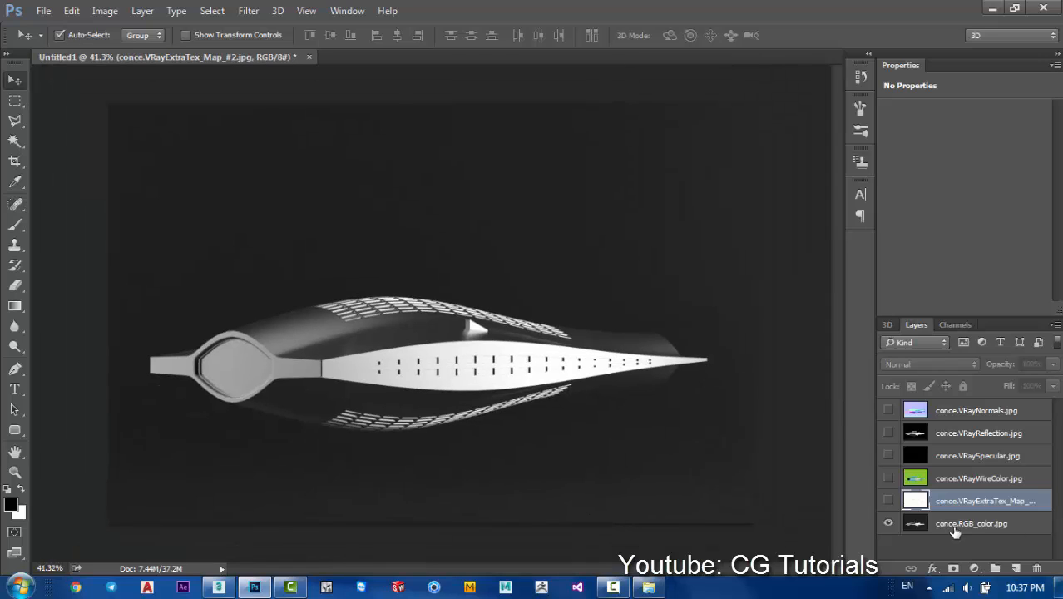
- Toggle the VRayExtraTex layer on and off to compare it with the RGB render, and leave it shown and selected
click(888, 500)
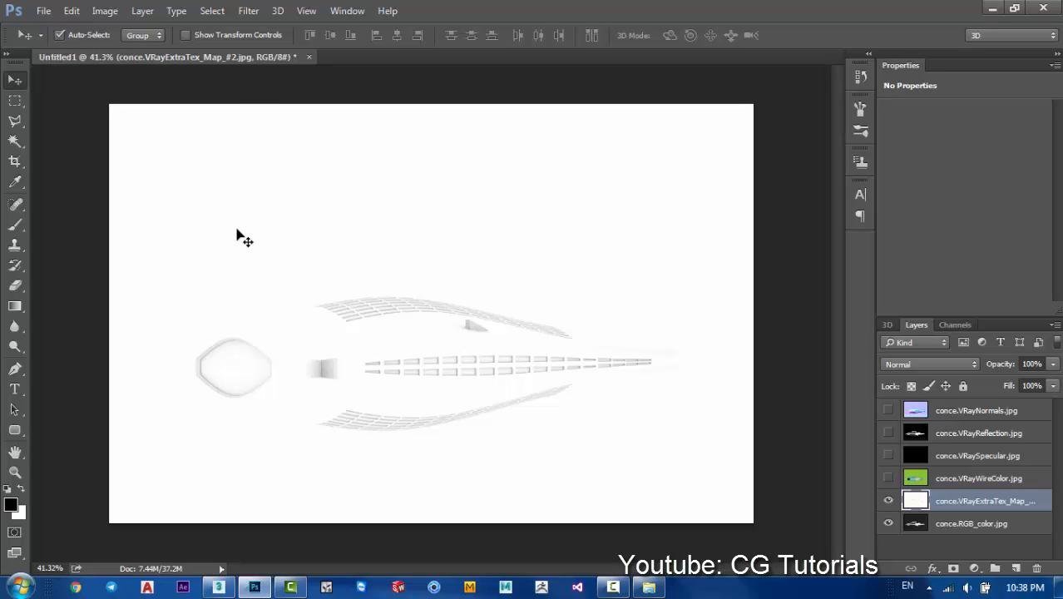
click(889, 502)
click(910, 523)
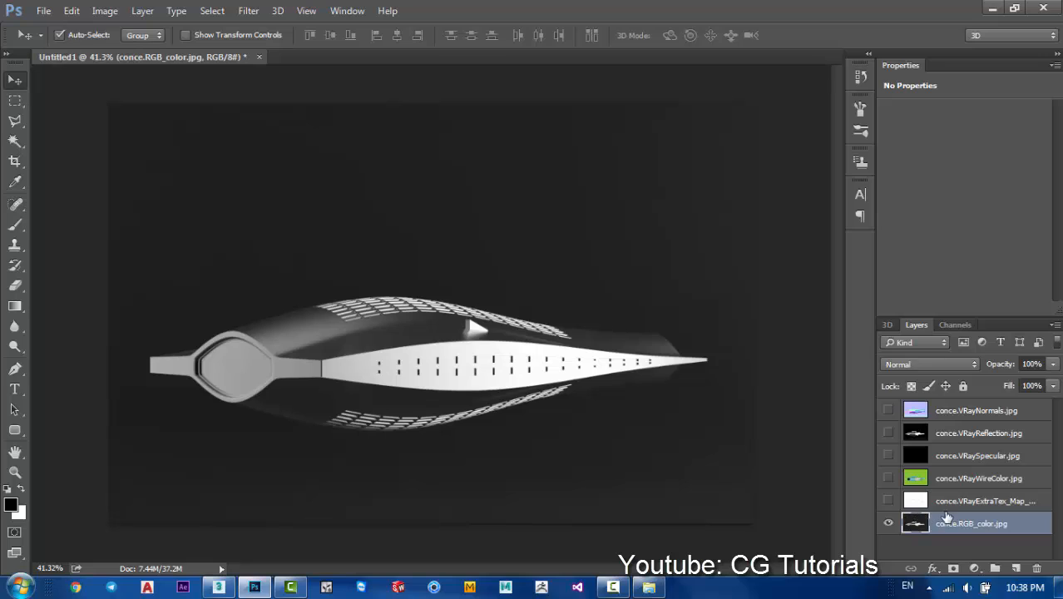
click(909, 504)
click(888, 501)
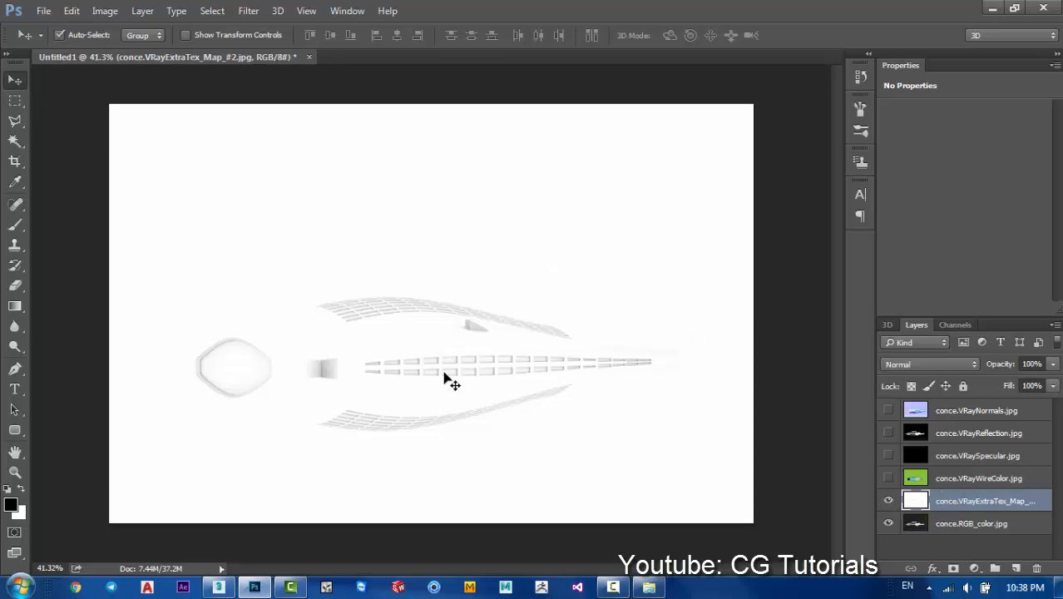
- Examine the ambient occlusion pass against the RGB render by switching the VRayExtraTex layer's visibility, ending with it shown and selected
scroll(444, 383, up, 2)
scroll(469, 443, up, 1)
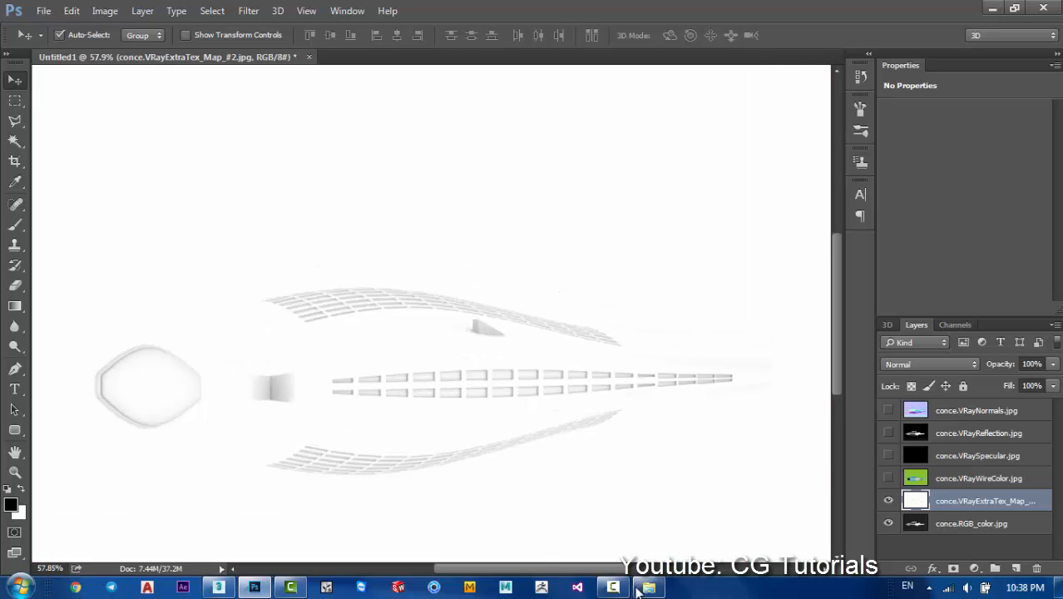
click(616, 589)
click(987, 524)
click(989, 525)
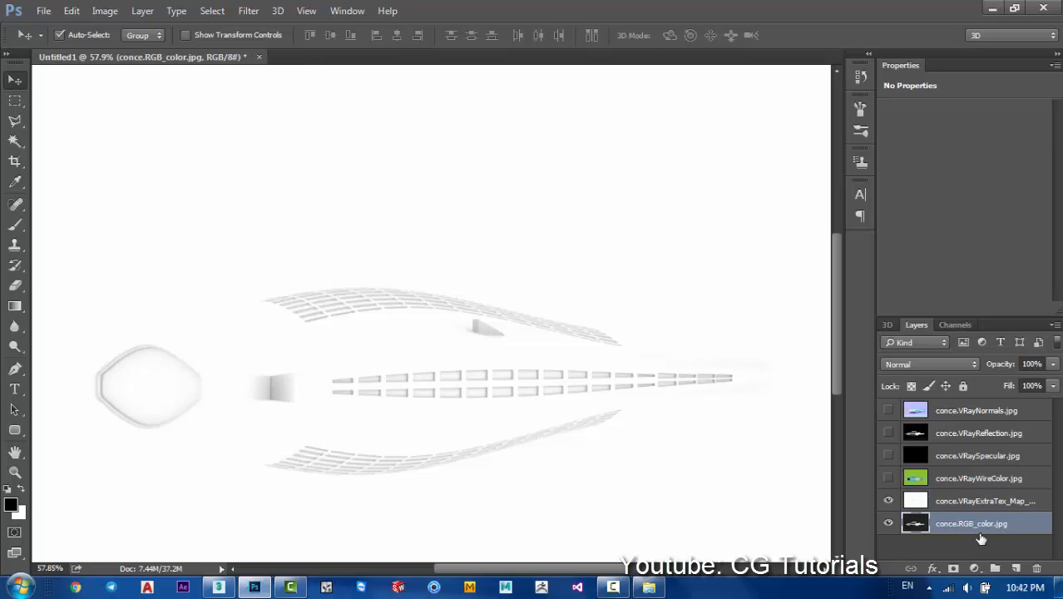
click(972, 498)
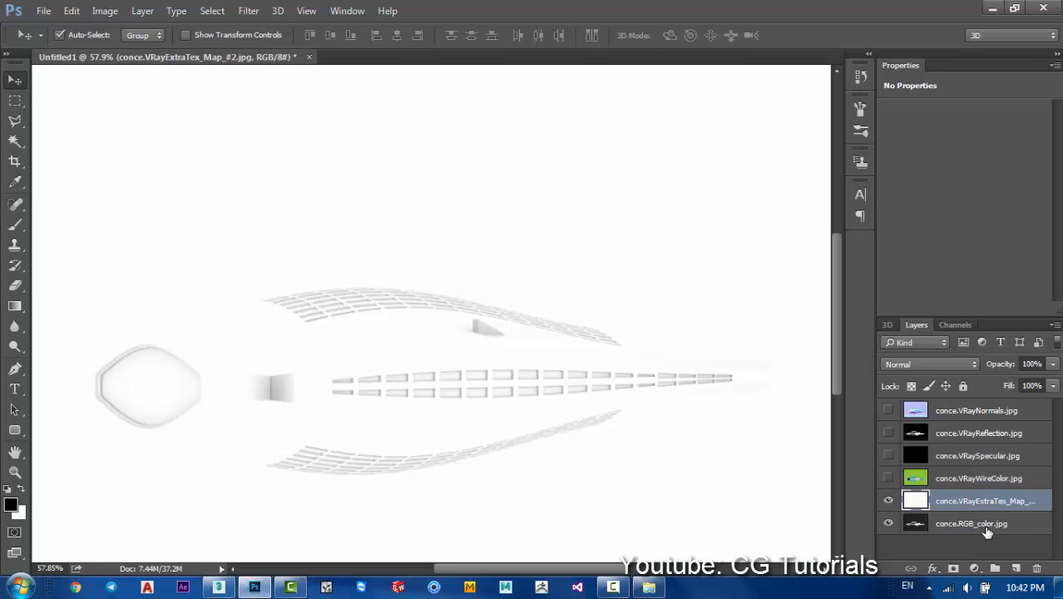
click(988, 525)
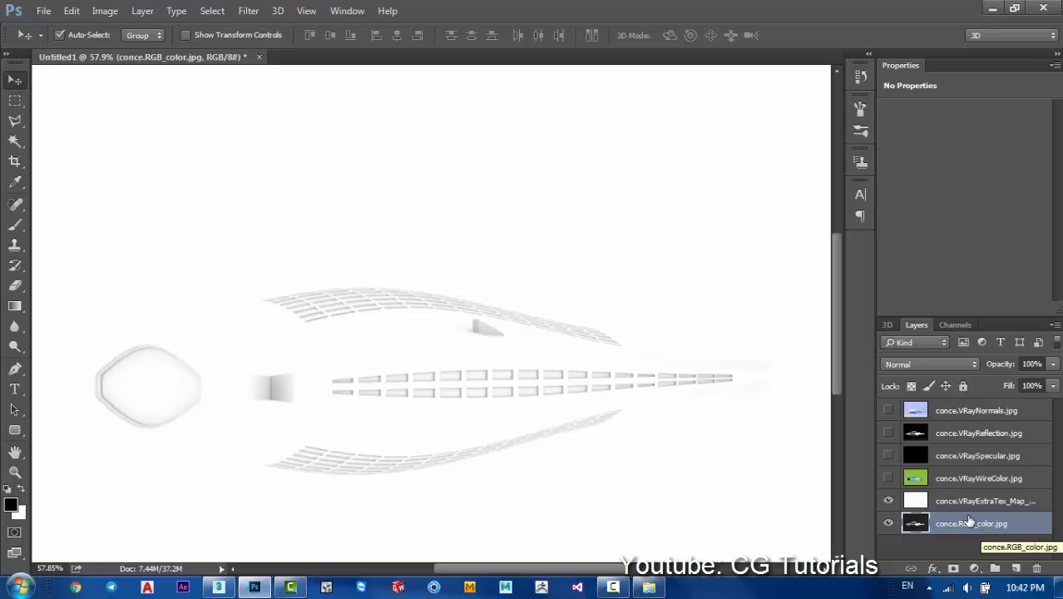
click(888, 500)
click(967, 502)
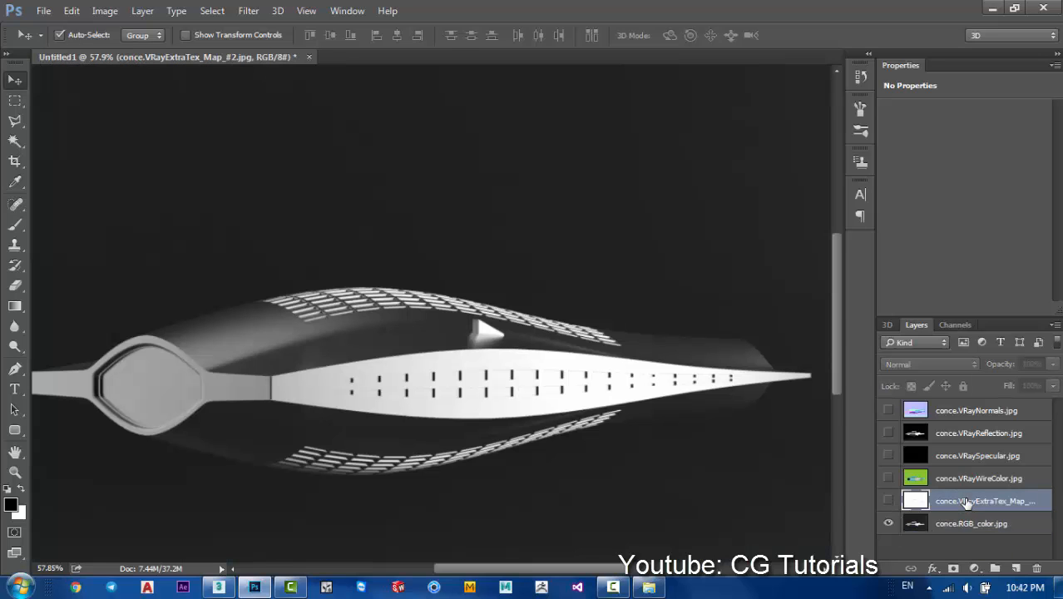
click(888, 500)
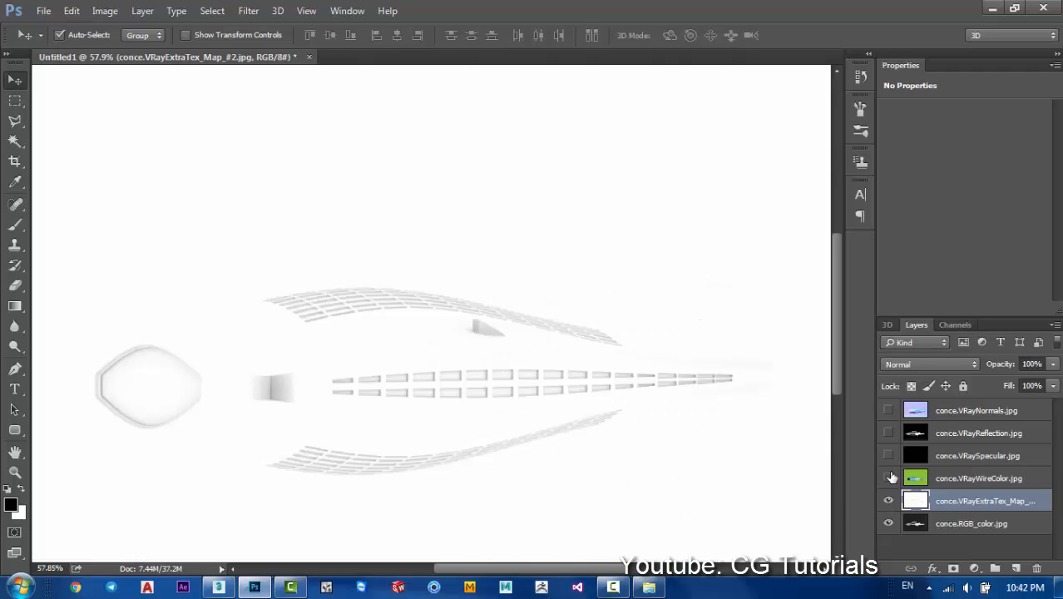
click(888, 500)
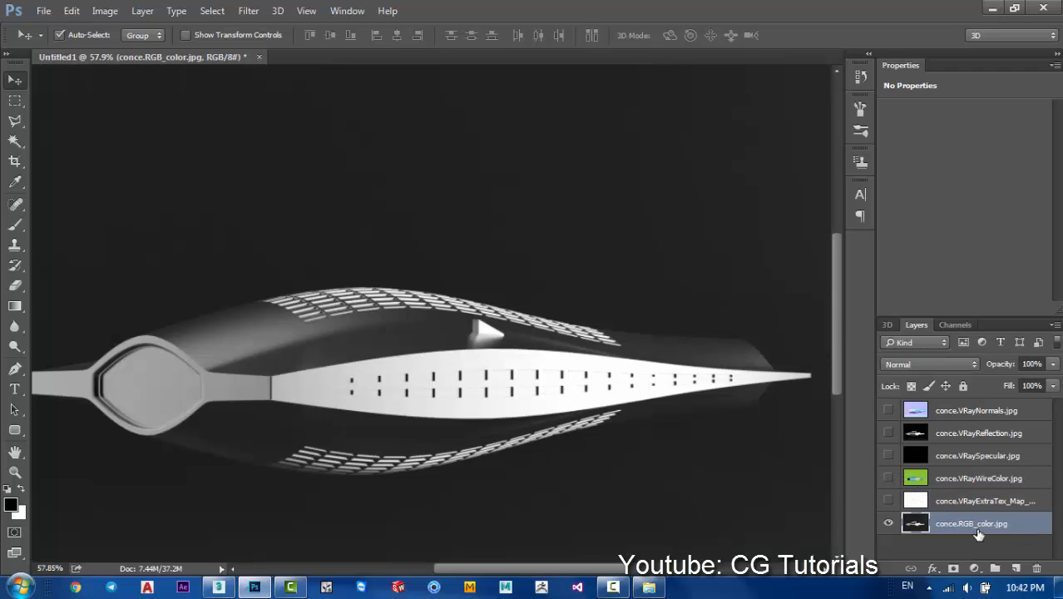
click(958, 521)
click(936, 501)
click(889, 500)
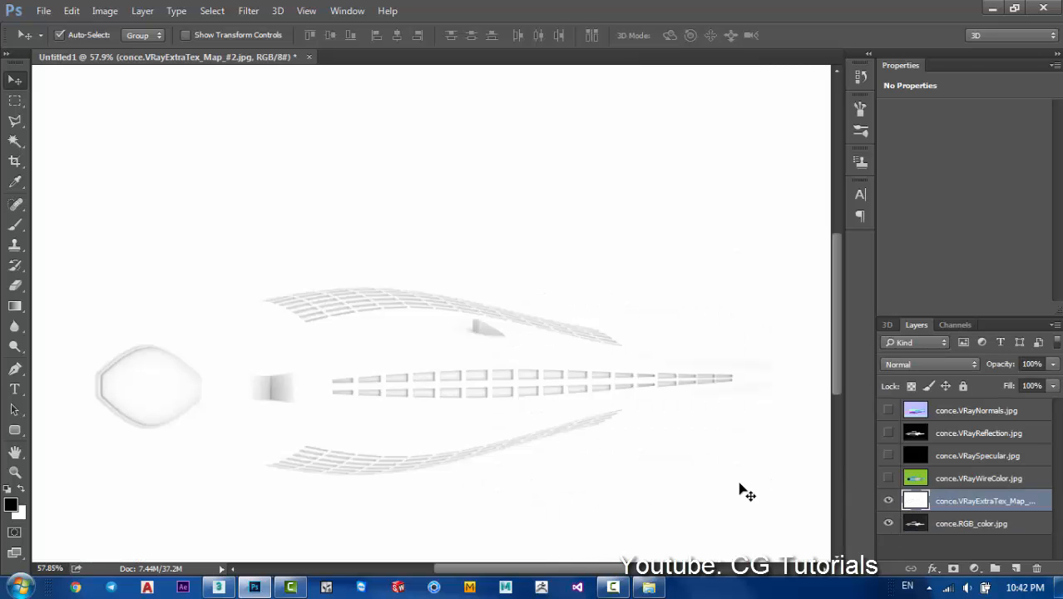
- Set the blend mode of the conce.VRayExtraTex_Map_#2.jpg layer to Multiply
click(970, 371)
click(923, 97)
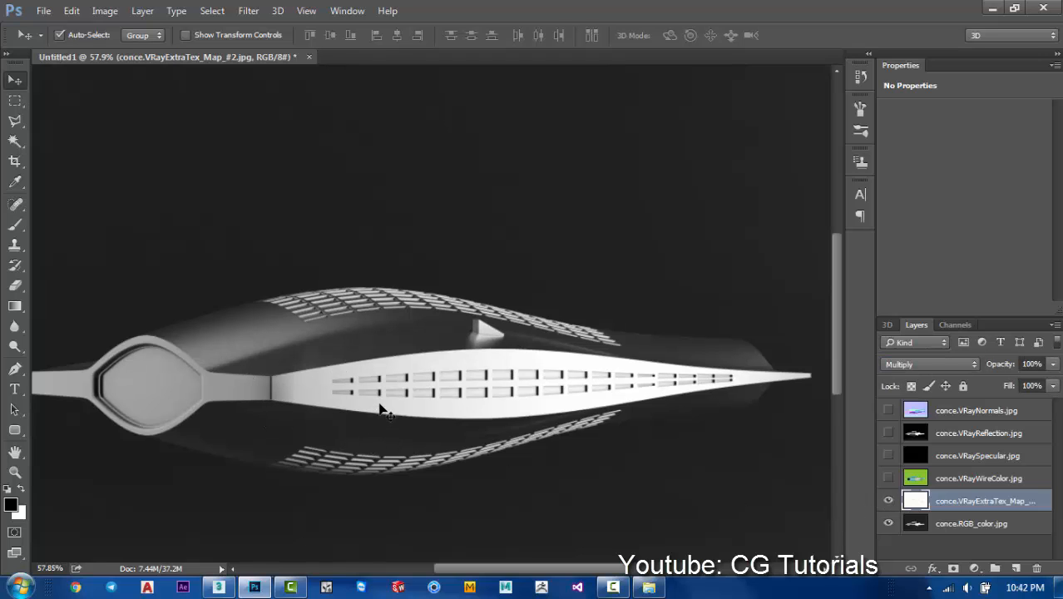
key(ctrl+minus)
key(ctrl+minus)
key(ctrl+plus)
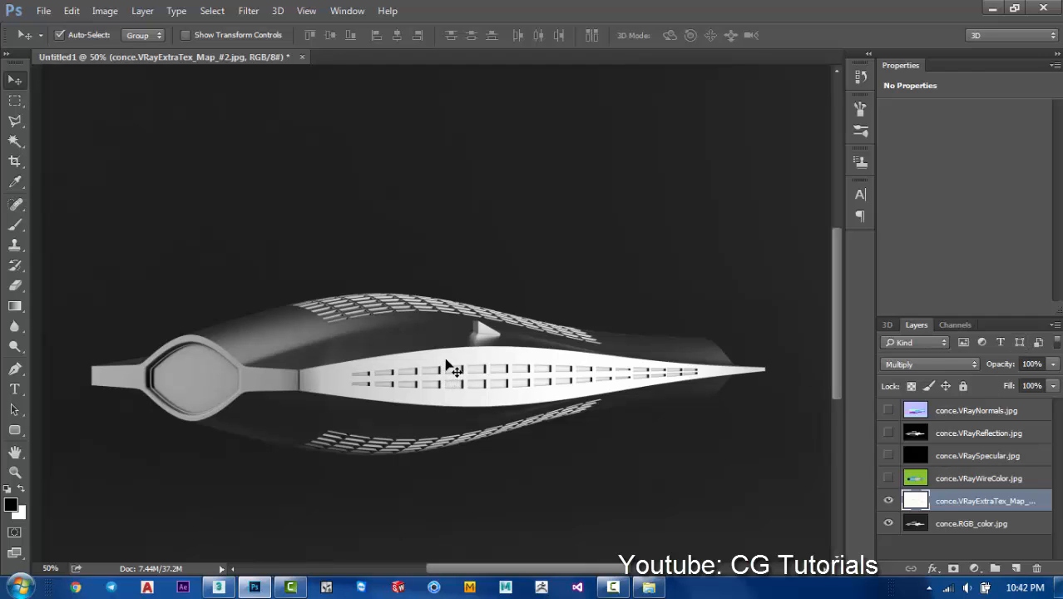
- Lower the VRayExtraTex layer's opacity to 49% and compare the image with and without it, leaving it shown
click(1052, 365)
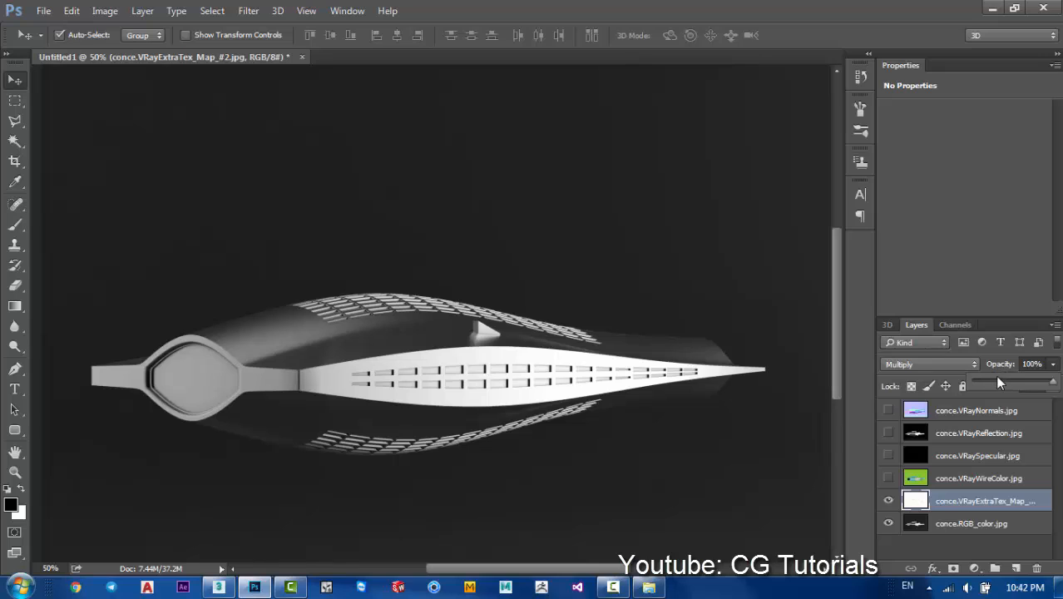
click(997, 379)
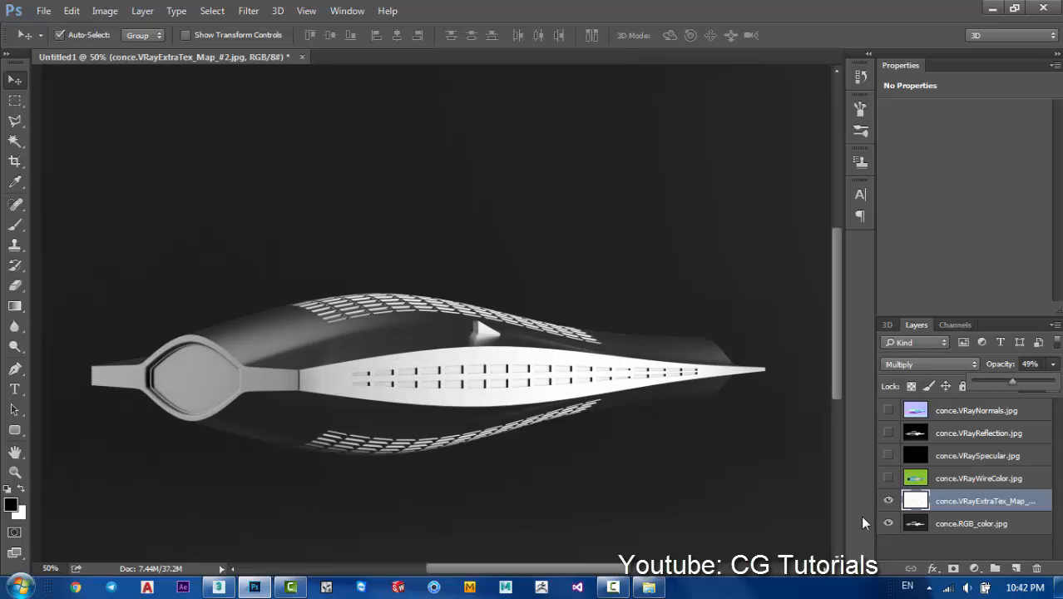
click(888, 502)
click(888, 501)
click(887, 502)
click(888, 502)
click(888, 502)
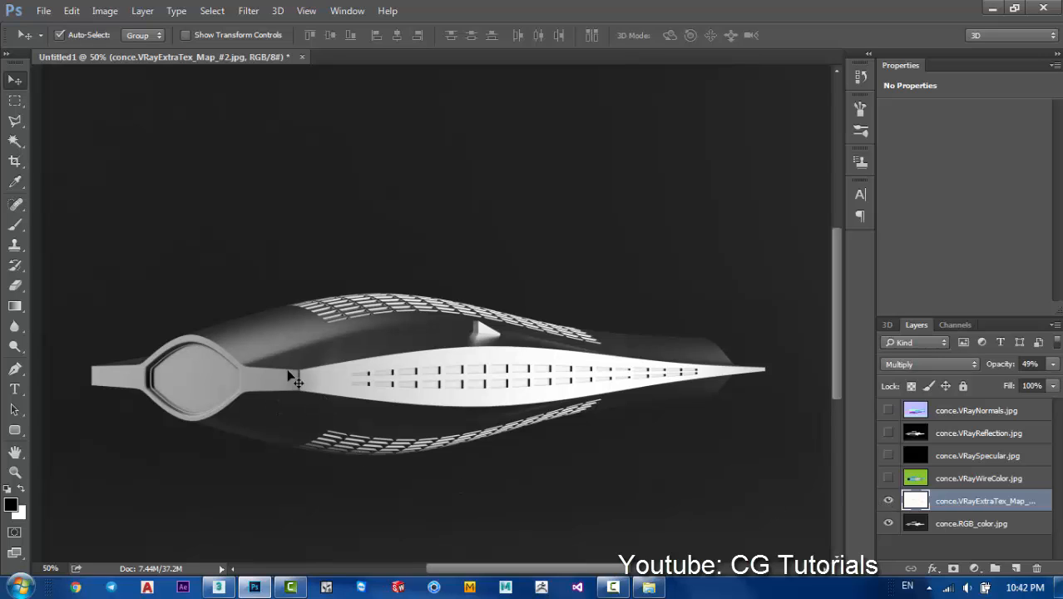
- Add a layer mask to the VRayExtraTex layer, paint black over the neck joint with a size 119 brush, and compare the result
click(954, 569)
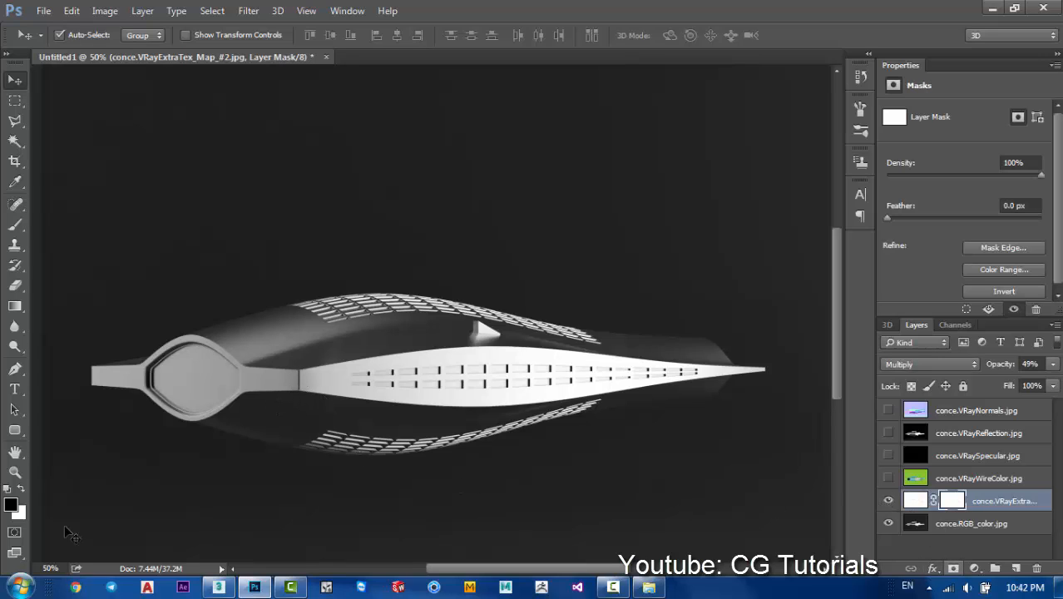
click(15, 243)
click(15, 225)
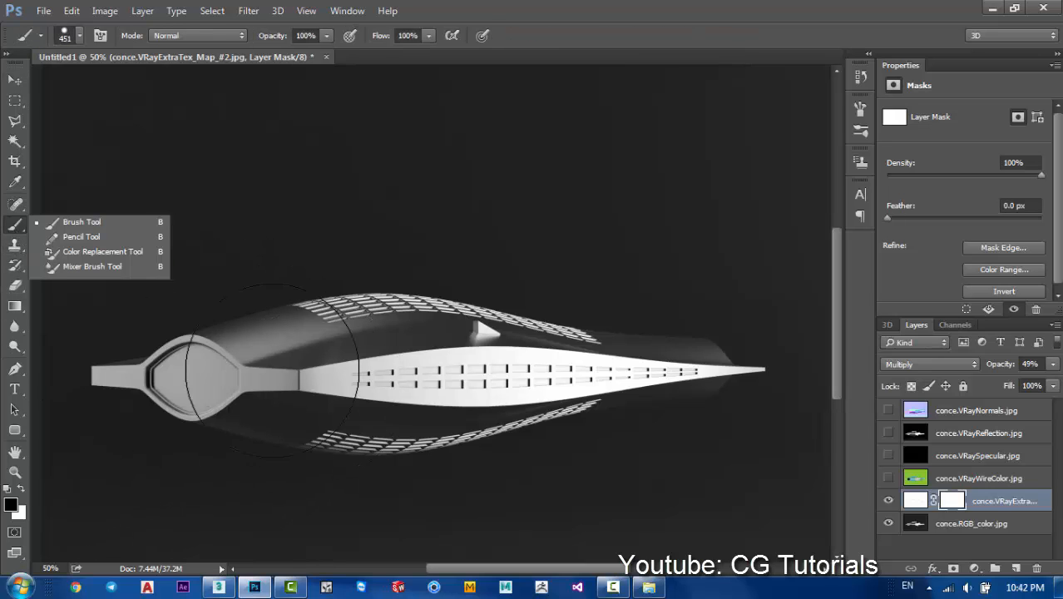
click(396, 279)
mouse_move(493, 306)
mouse_down()
mouse_move(483, 373)
mouse_move(415, 298)
mouse_move(429, 301)
mouse_up()
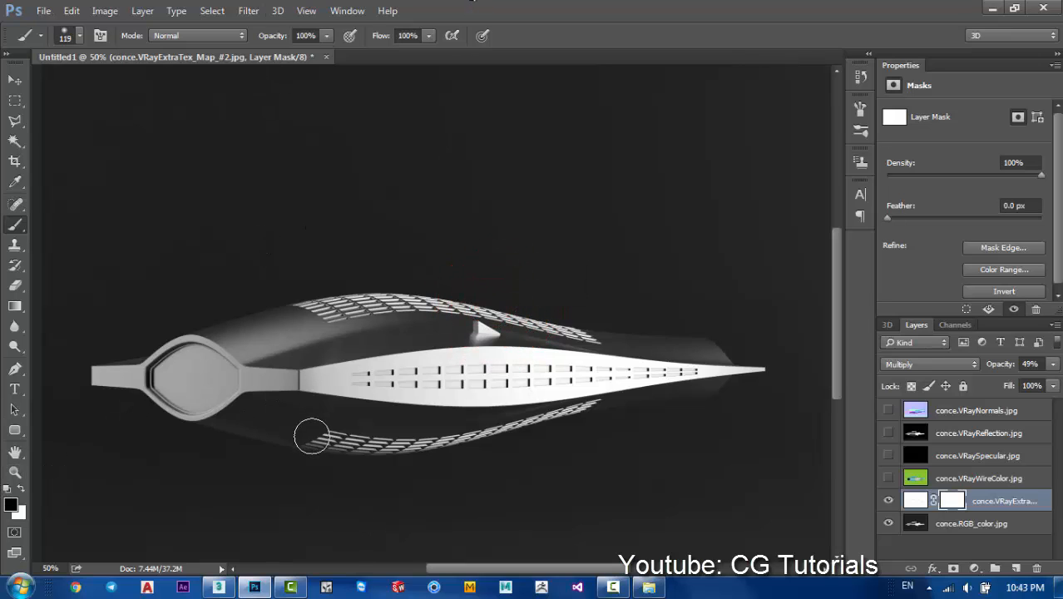
mouse_move(302, 371)
mouse_down()
mouse_move(300, 381)
mouse_move(299, 340)
mouse_move(300, 391)
mouse_up()
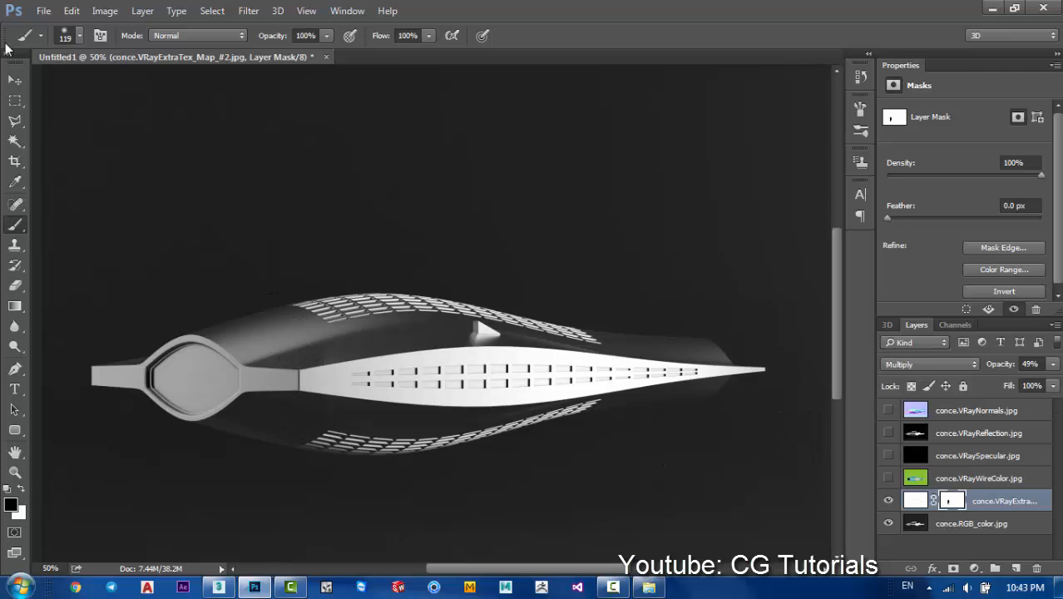
click(15, 79)
click(889, 500)
click(891, 501)
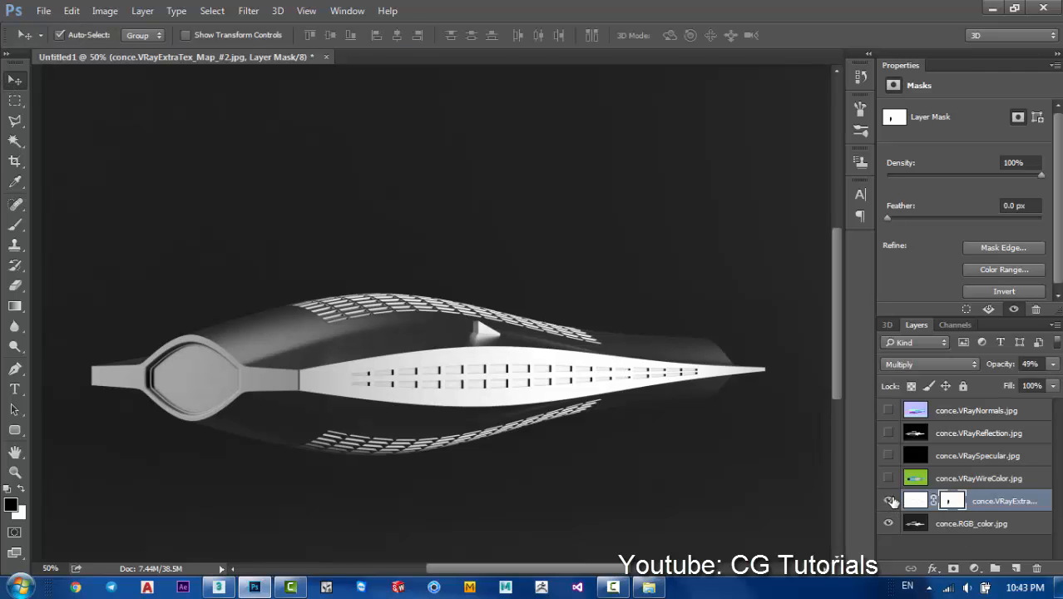
click(891, 501)
click(891, 501)
- Show the conce.VRayReflection.jpg layer and move it directly above the VRayExtraTex layer
click(889, 432)
drag(940, 435, 946, 489)
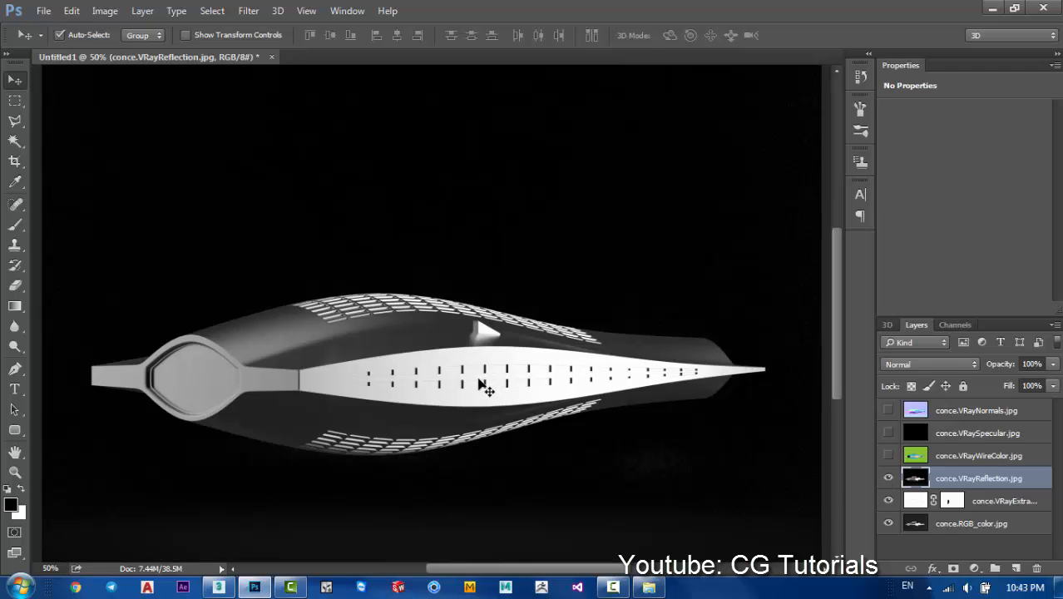
key(ctrl+minus)
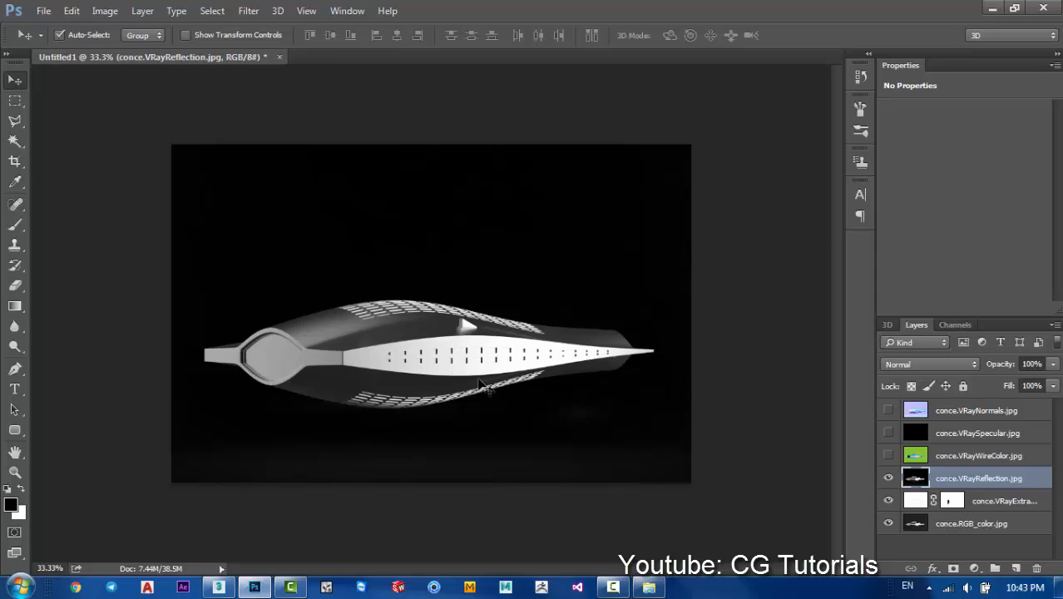
- Set the VRayReflection layer's blend mode to Screen and compare the image with and without it, leaving it shown
click(945, 364)
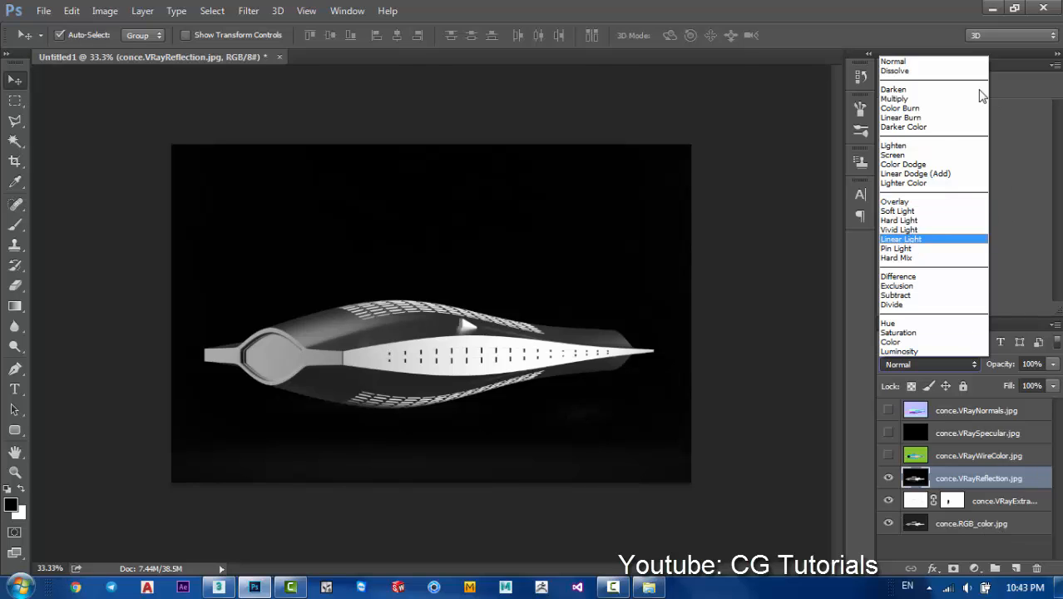
click(912, 155)
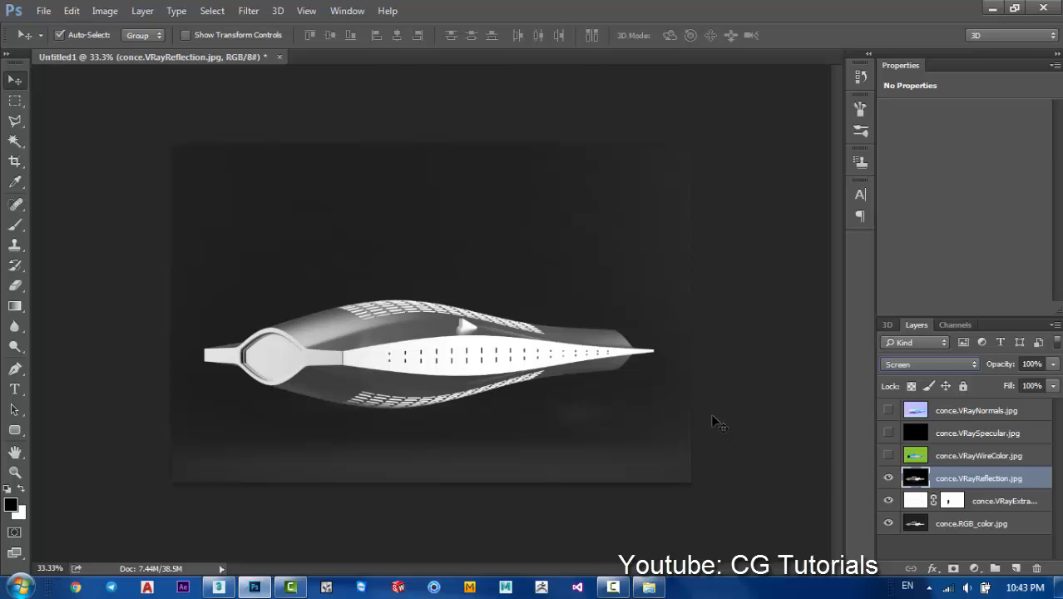
key(ctrl+plus)
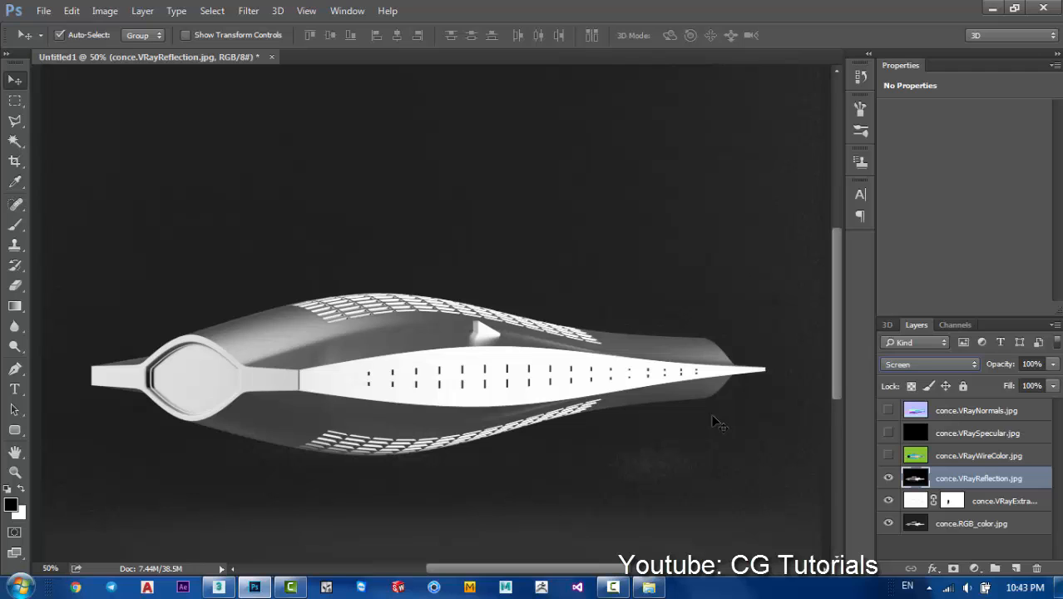
click(889, 455)
click(888, 455)
click(888, 478)
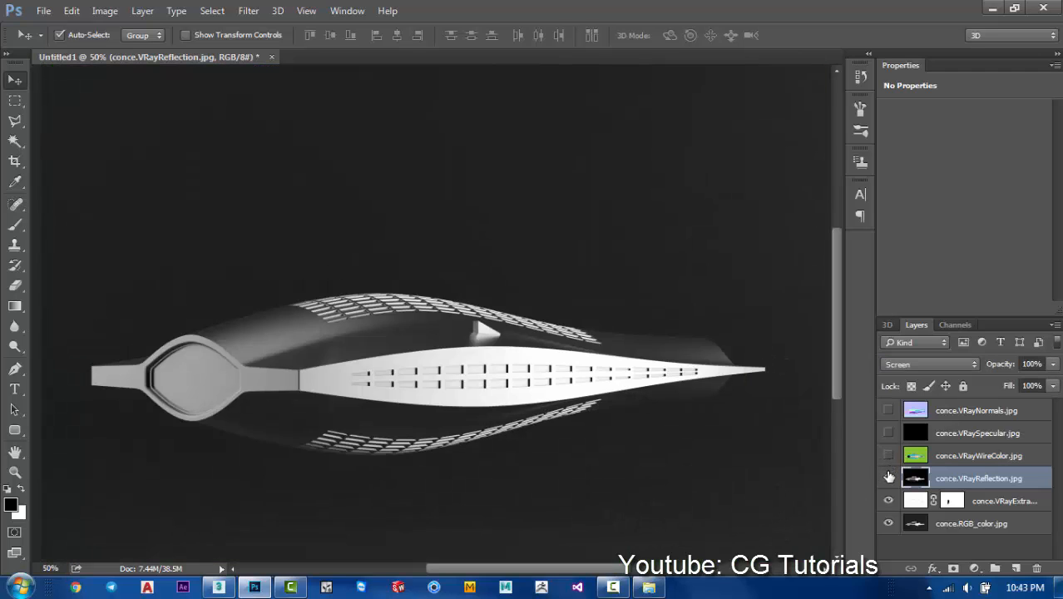
click(888, 478)
click(889, 478)
click(889, 477)
- Reduce the VRayReflection layer's opacity to 38% and check its effect on the vehicle
click(1053, 364)
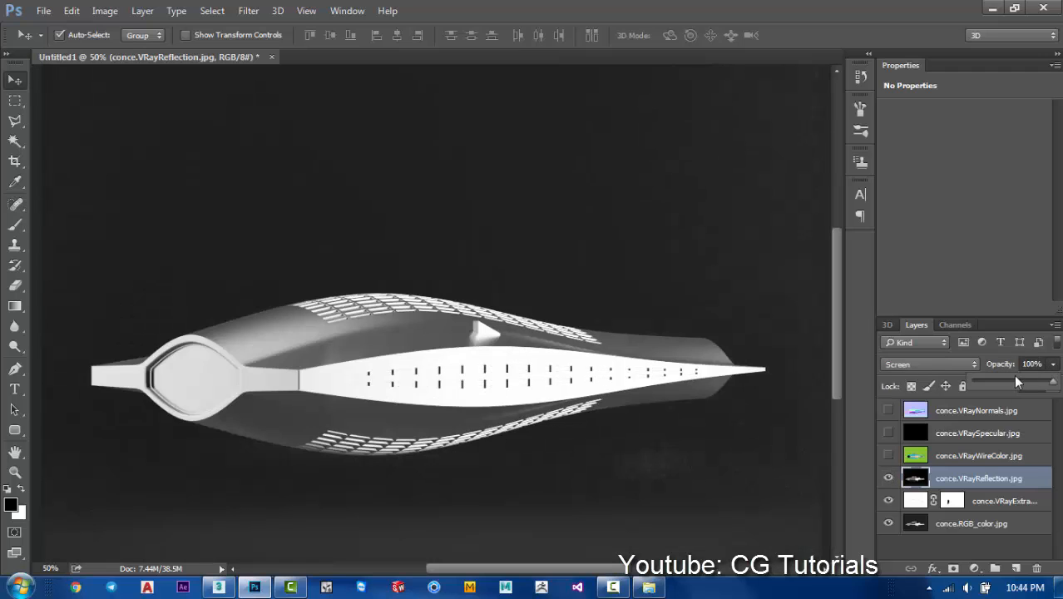
drag(1014, 375, 1002, 380)
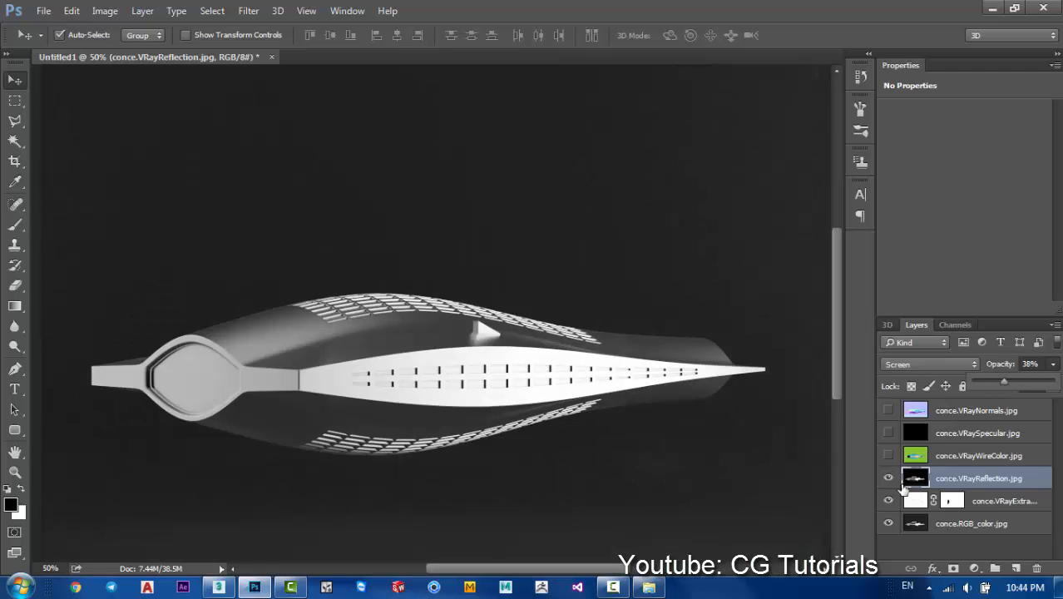
click(889, 478)
click(889, 477)
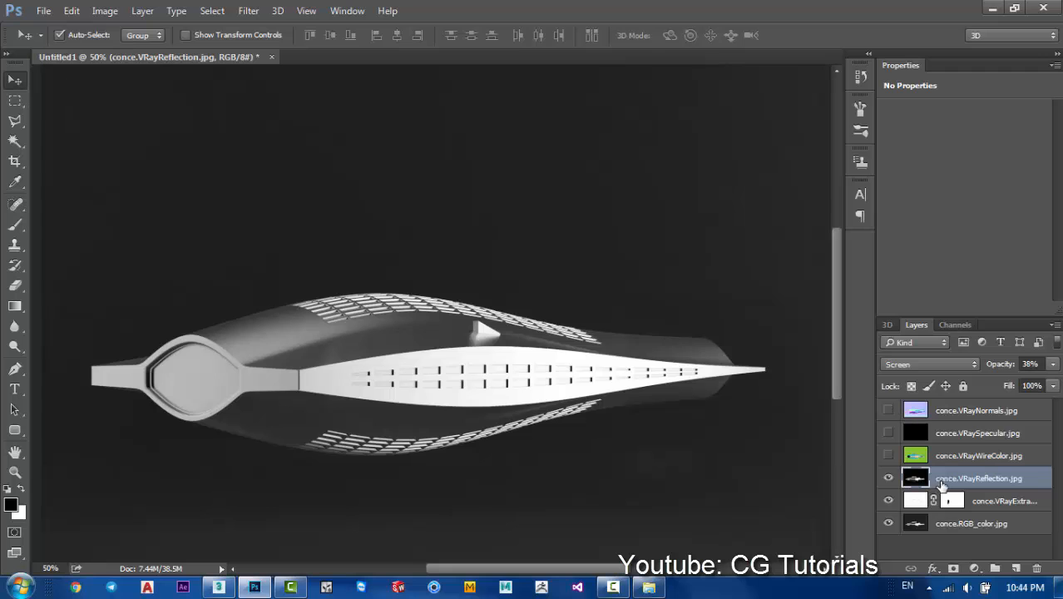
scroll(704, 453, down, 3)
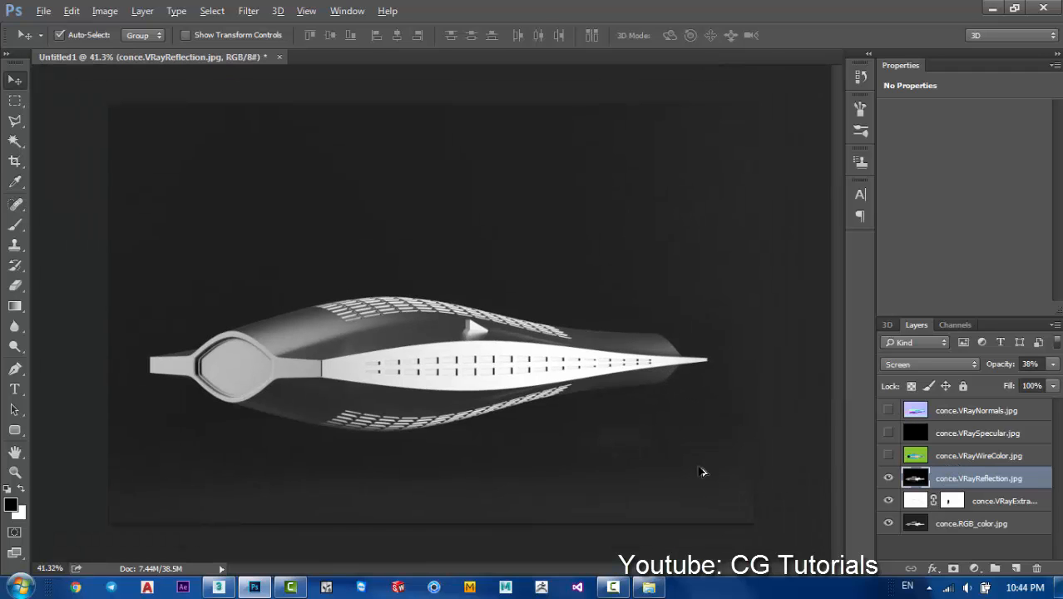
scroll(701, 485, up, 2)
scroll(687, 506, up, 2)
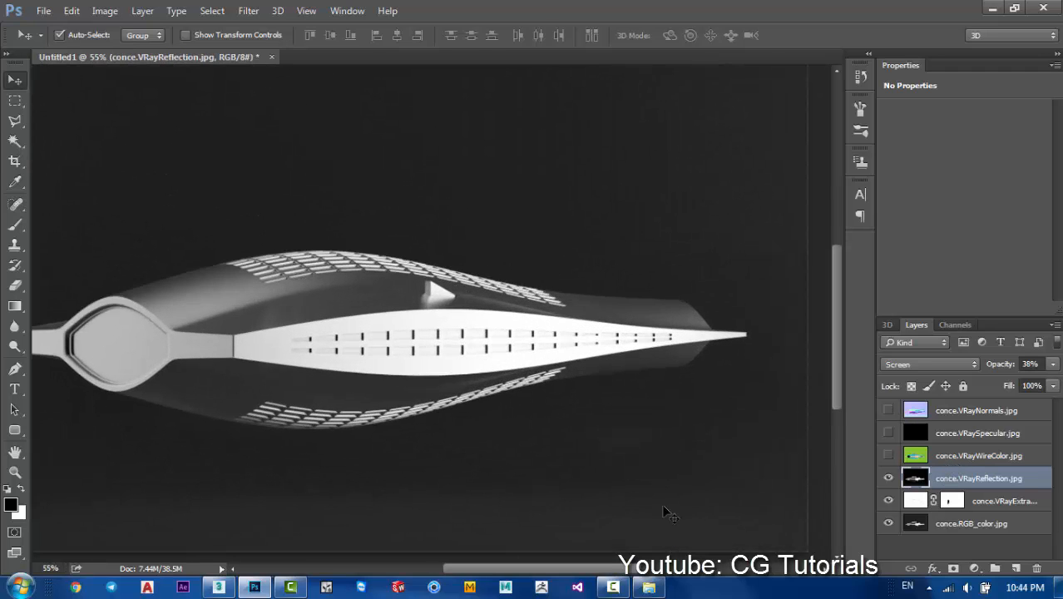
scroll(650, 459, down, 2)
scroll(410, 363, down, 1)
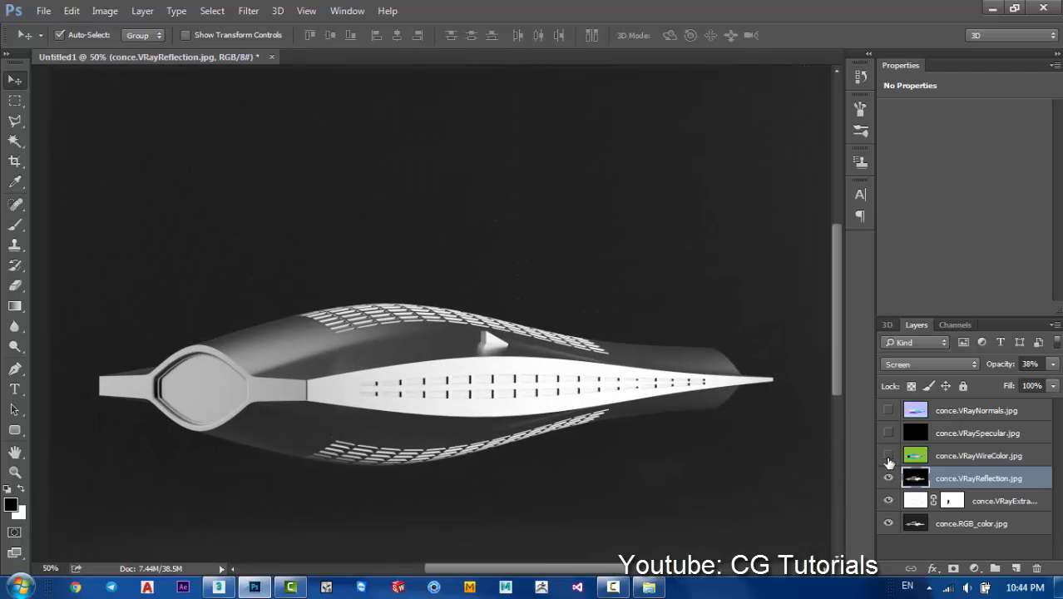
- Show the conce.VRayWireColor.jpg layer and select its blue and peach body areas together with the Magic Wand
click(888, 456)
click(954, 462)
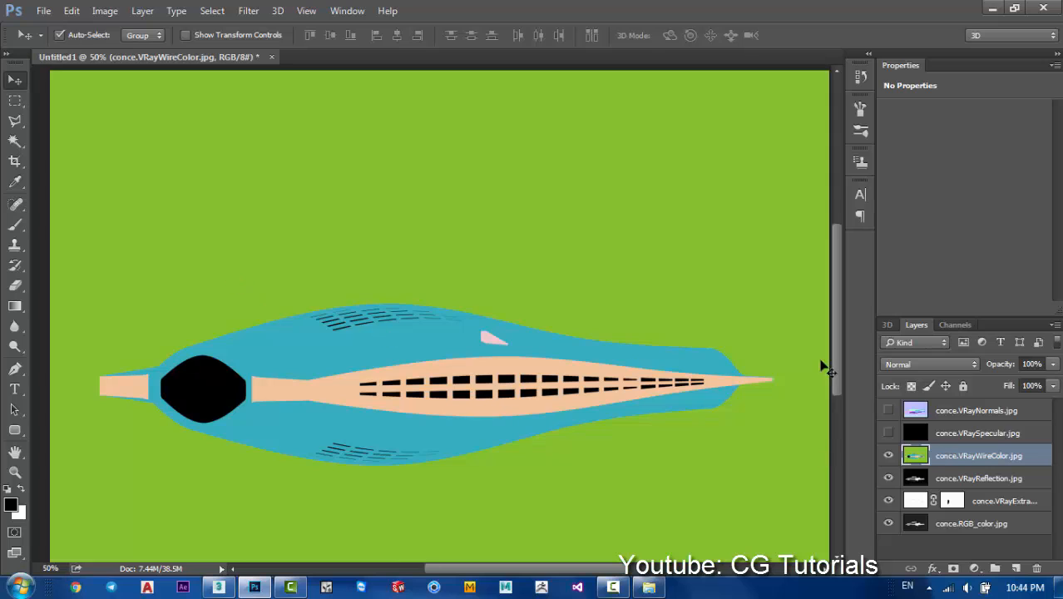
click(15, 140)
click(274, 348)
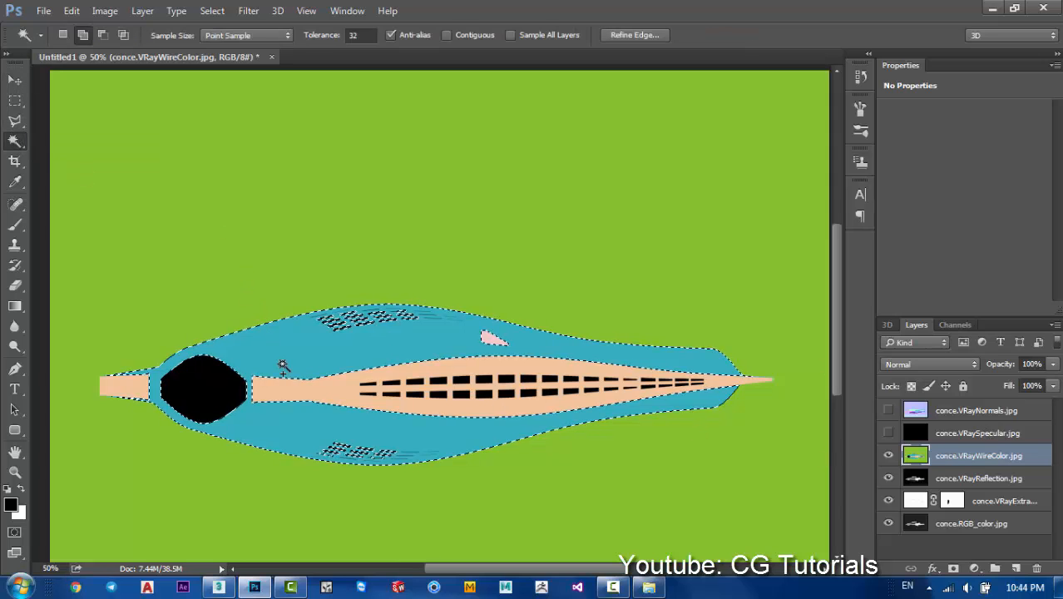
click(339, 389)
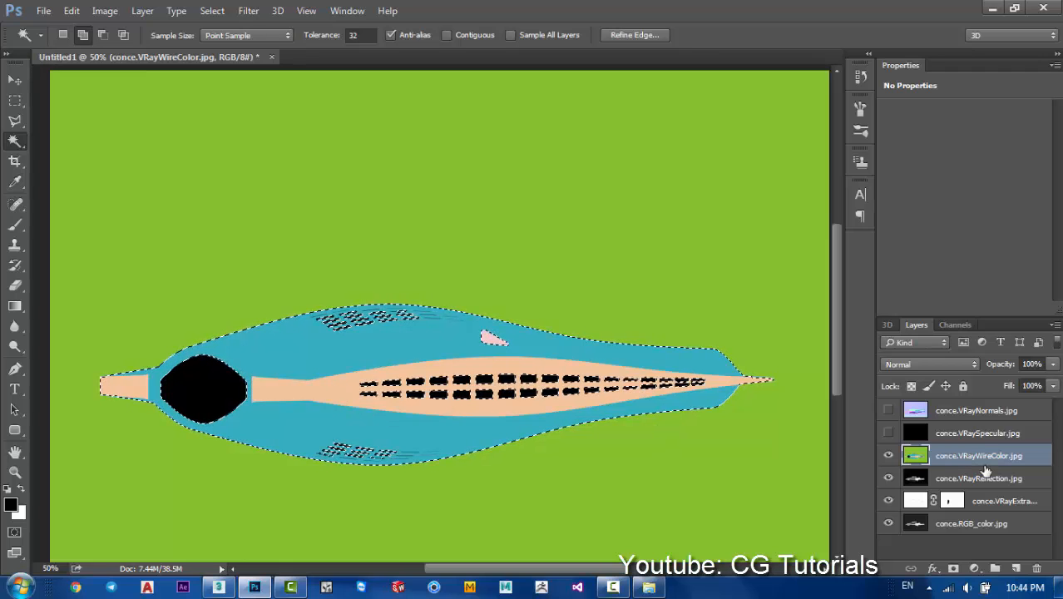
- Mask the VRayReflection layer with the body selection and hide the VRayWireColor layer
click(961, 480)
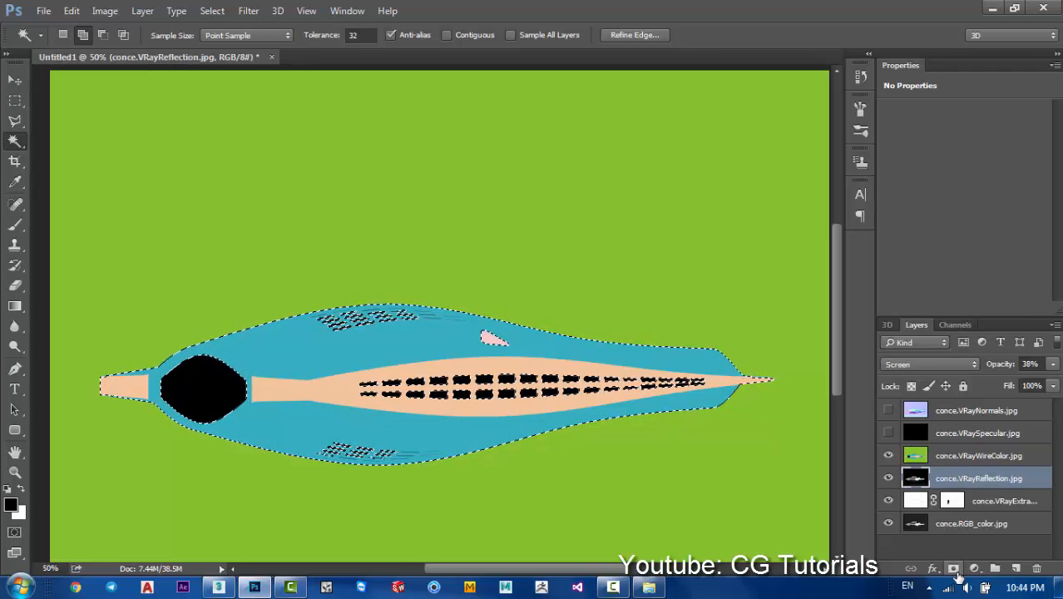
click(954, 569)
click(915, 456)
click(889, 456)
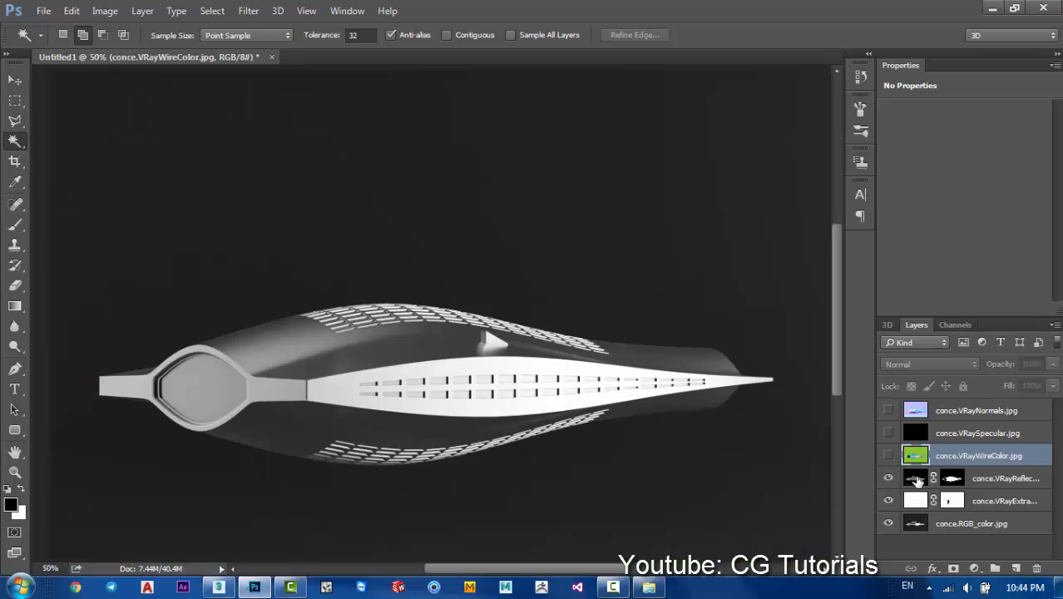
- Compare the image with and without the masked VRayReflection layer, leaving it shown
click(916, 479)
click(889, 478)
click(889, 478)
click(888, 479)
click(889, 479)
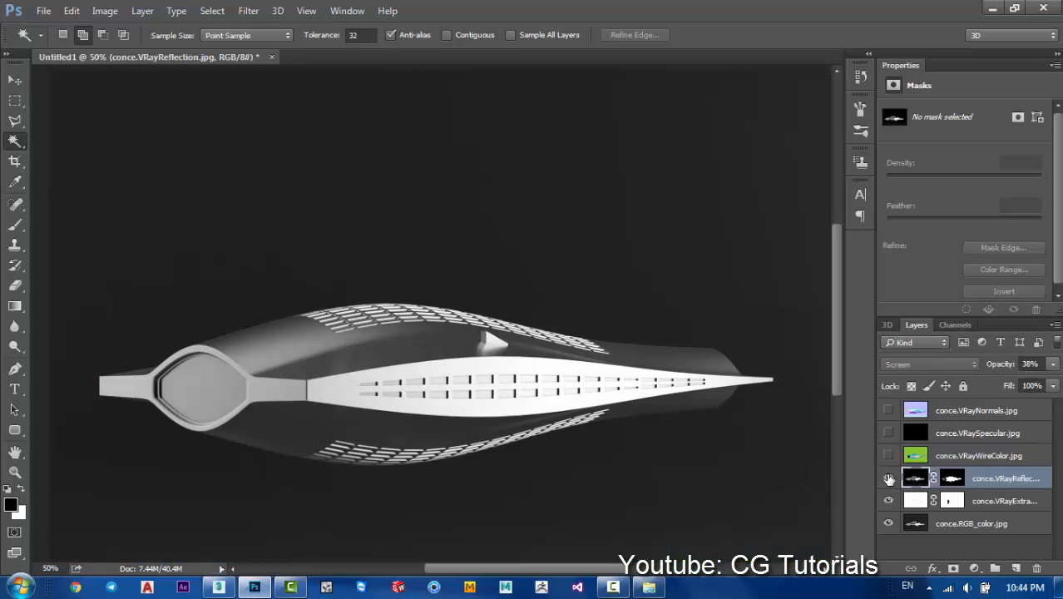
- Move the VRaySpecular layer below the VRayWireColor layer, show it to check its content, and delete it
drag(998, 440, 986, 464)
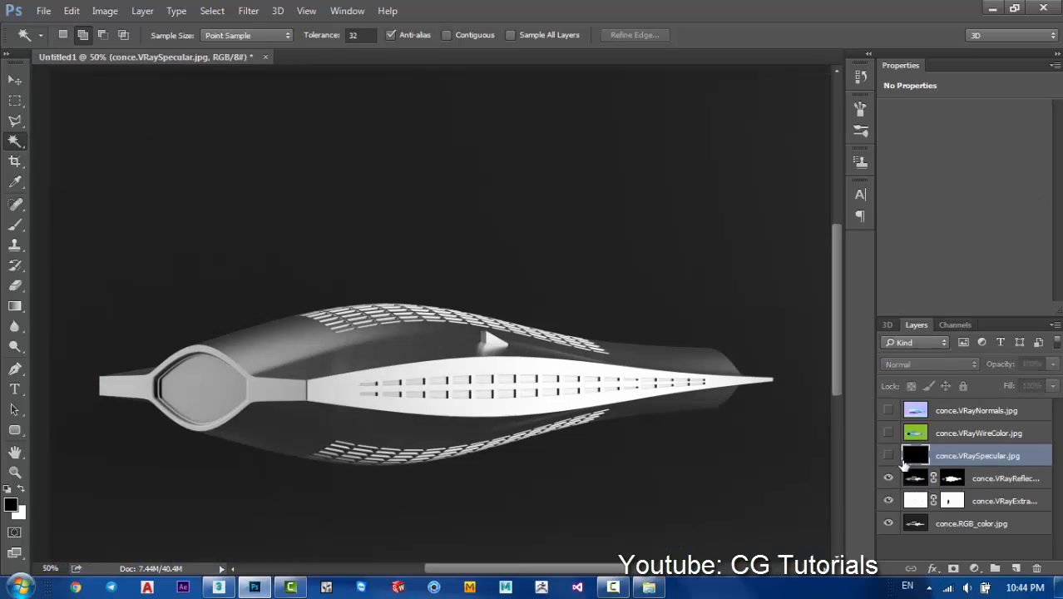
click(888, 455)
scroll(616, 349, down, 1)
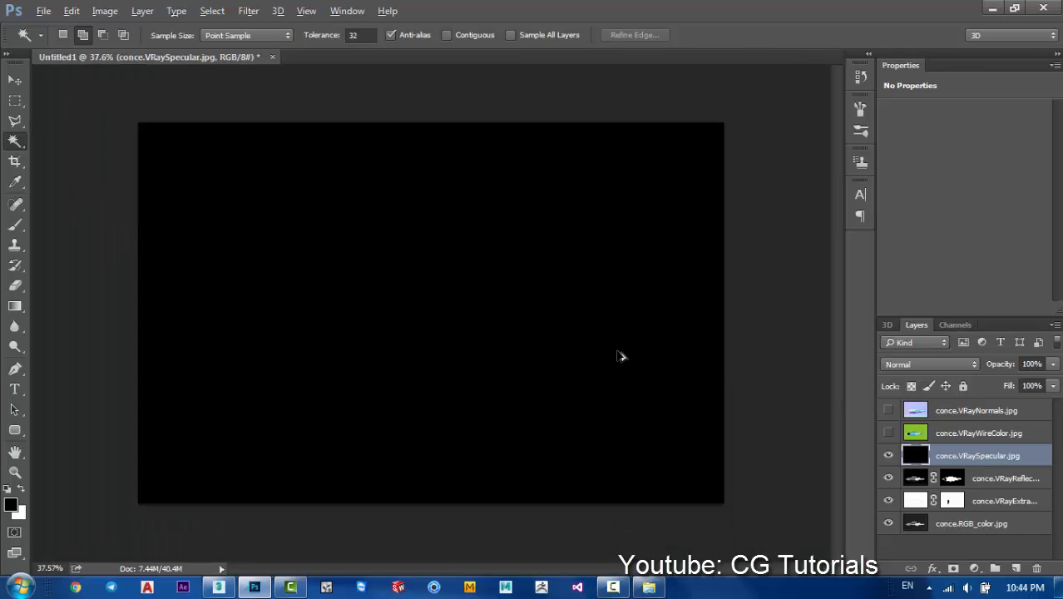
key(Delete)
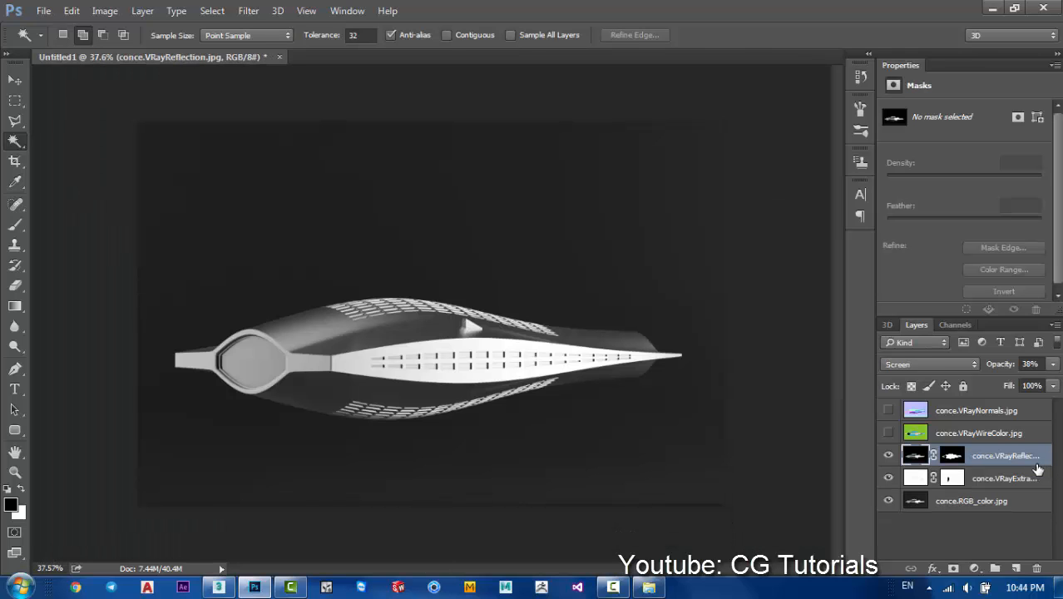
- Move the VRayNormals layer below the VRayWireColor layer, show it, and switch to the Move tool
drag(989, 416, 949, 441)
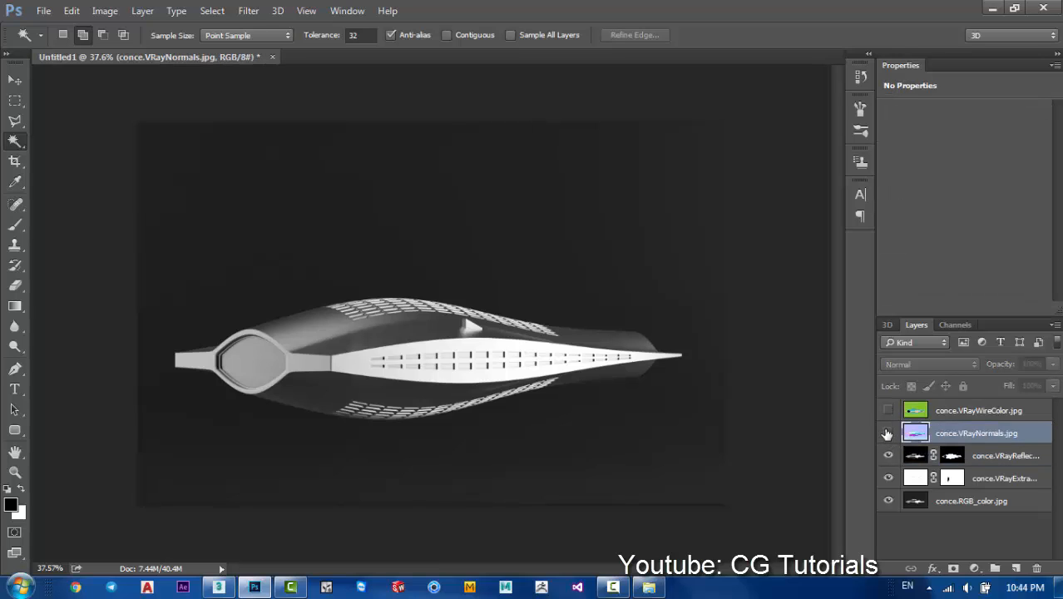
click(887, 434)
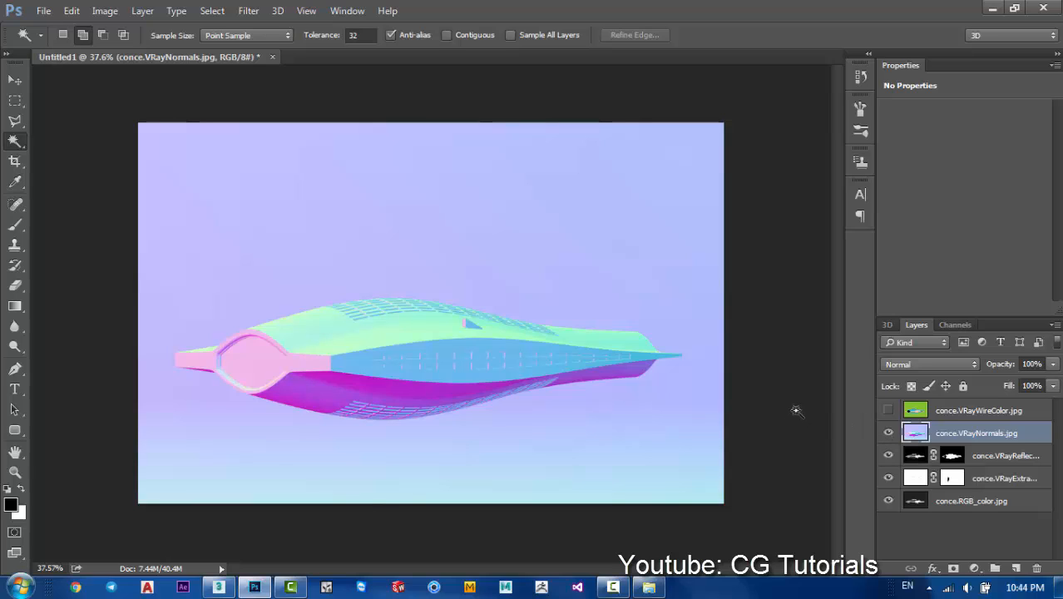
click(15, 80)
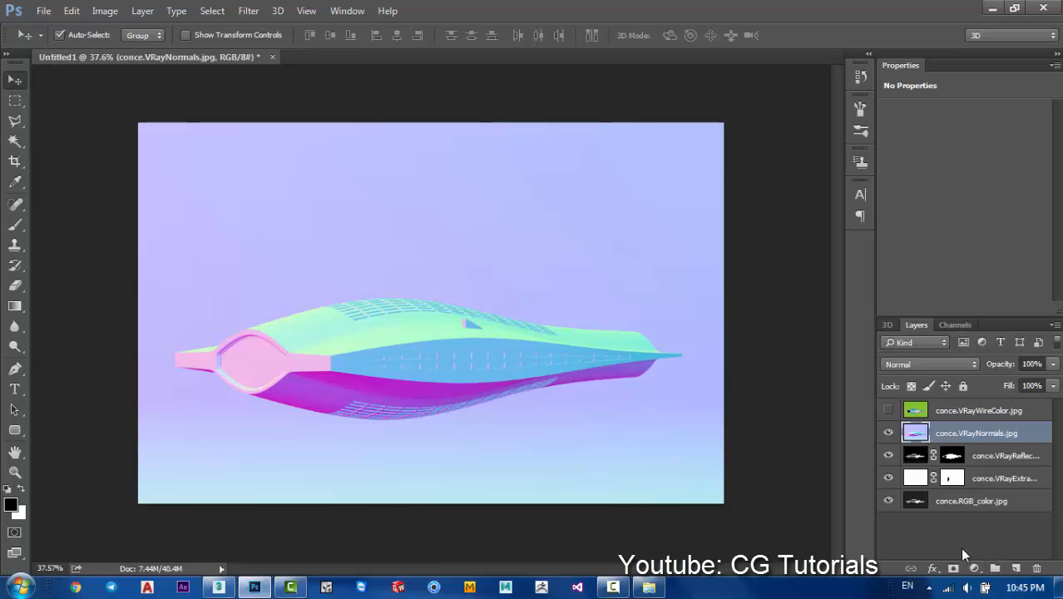
- Add a Hue/Saturation adjustment clipped to the VRayNormals layer, with hue +17 and saturation +5
click(974, 568)
click(1002, 408)
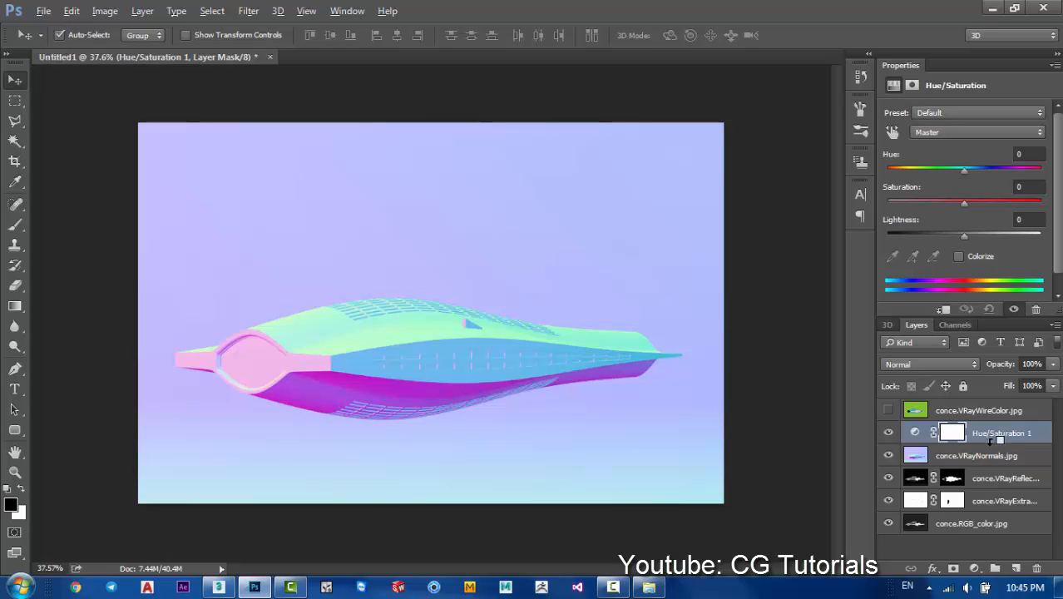
alt+click(952, 454)
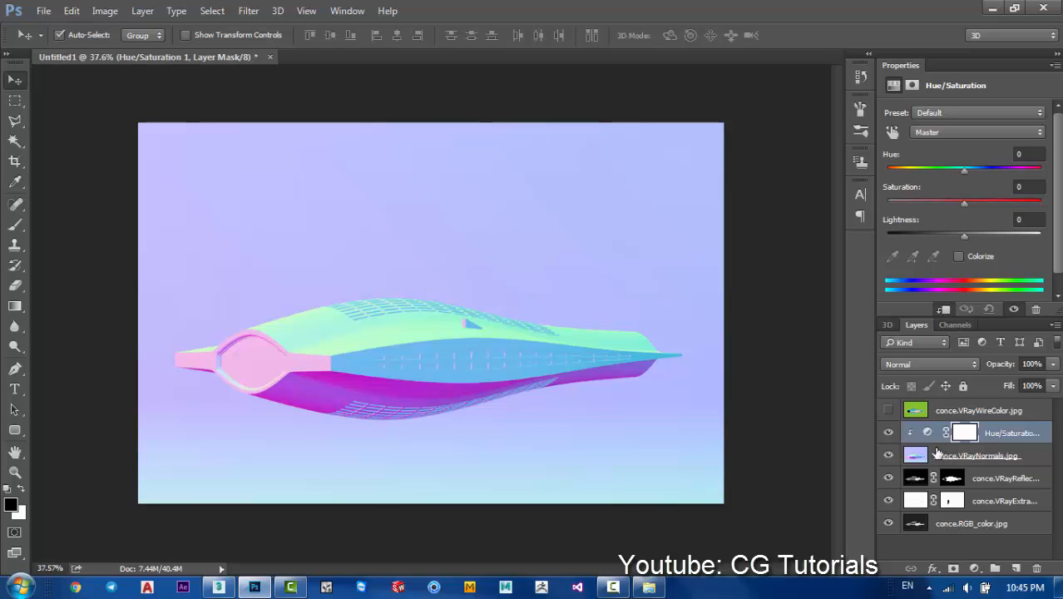
click(926, 434)
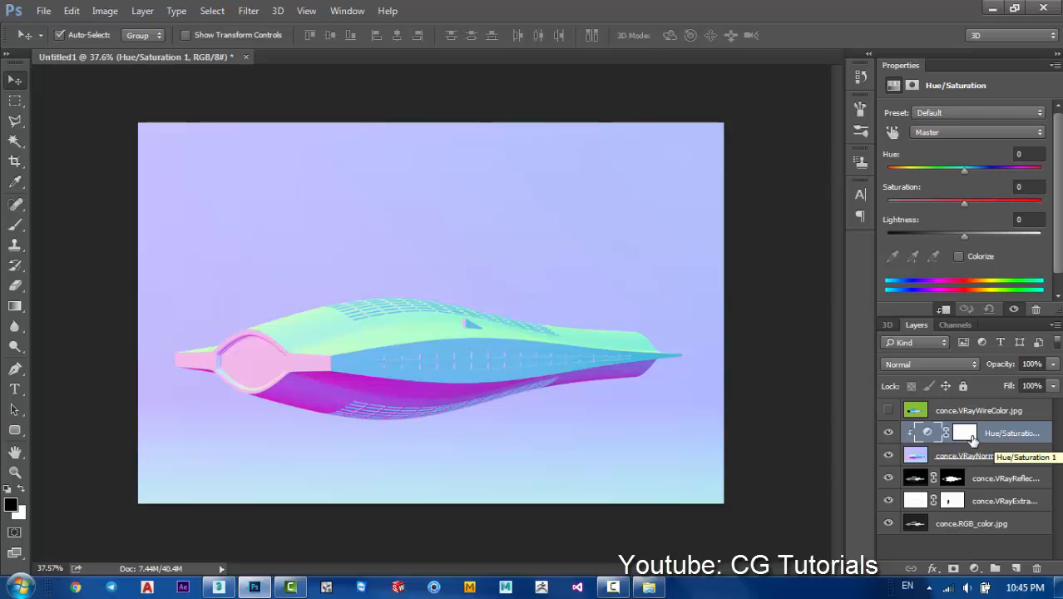
click(921, 457)
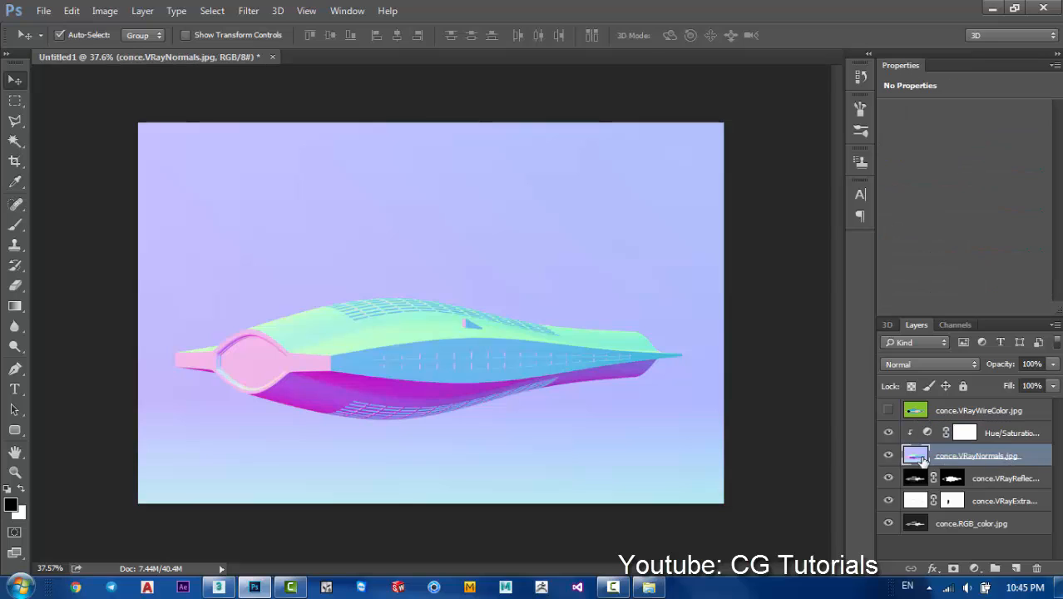
click(918, 434)
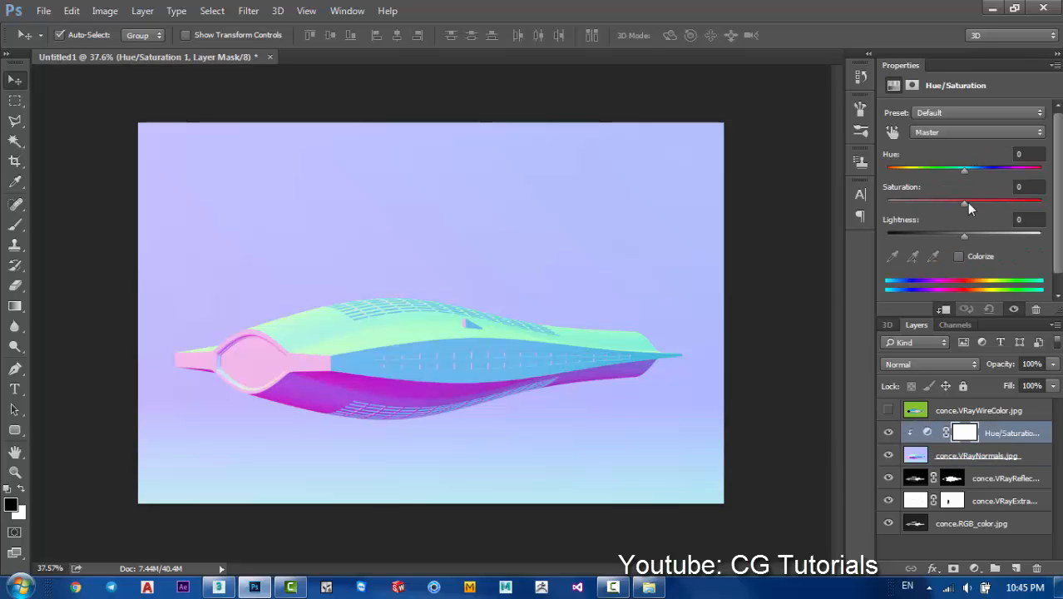
mouse_move(967, 202)
mouse_down()
mouse_move(986, 169)
mouse_move(1021, 170)
mouse_move(913, 178)
mouse_move(1005, 176)
mouse_move(1009, 185)
mouse_move(967, 194)
mouse_move(977, 201)
mouse_up()
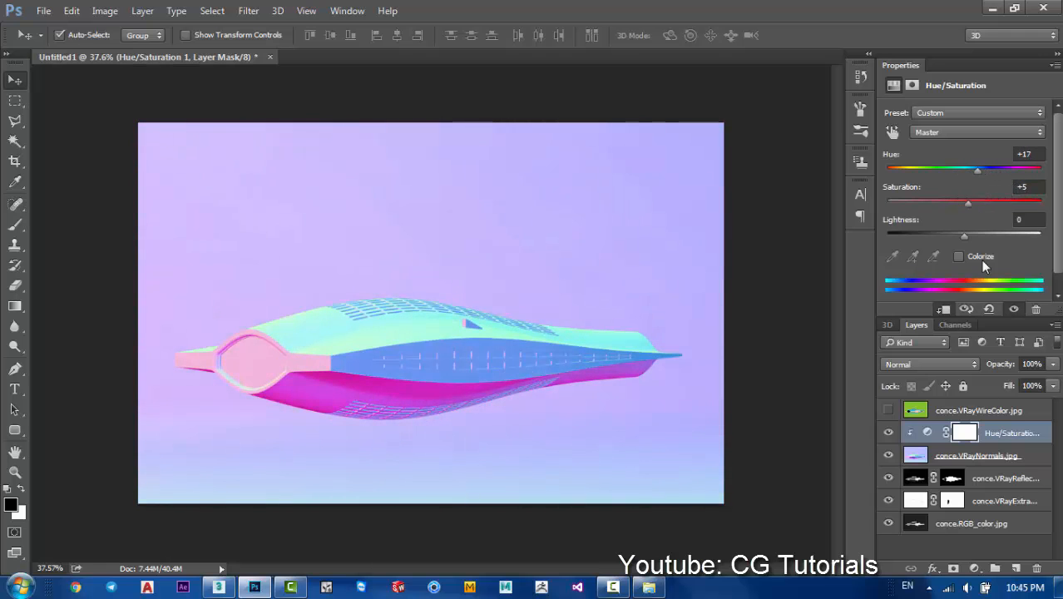
- Add a Channel Mixer adjustment above the Hue/Saturation adjustment and clip it to the VRayNormals layer
click(977, 569)
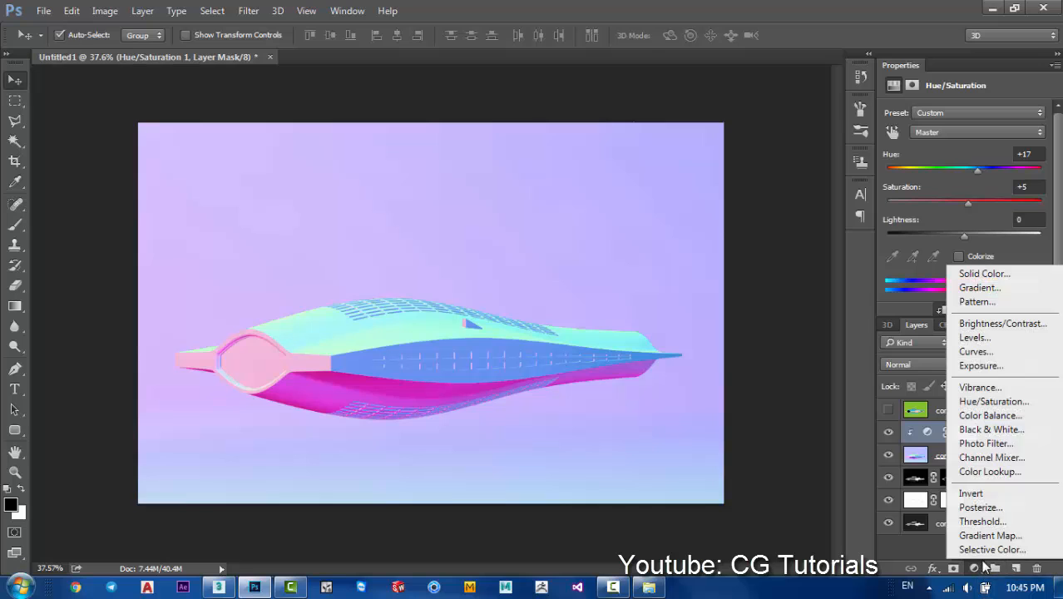
click(1006, 465)
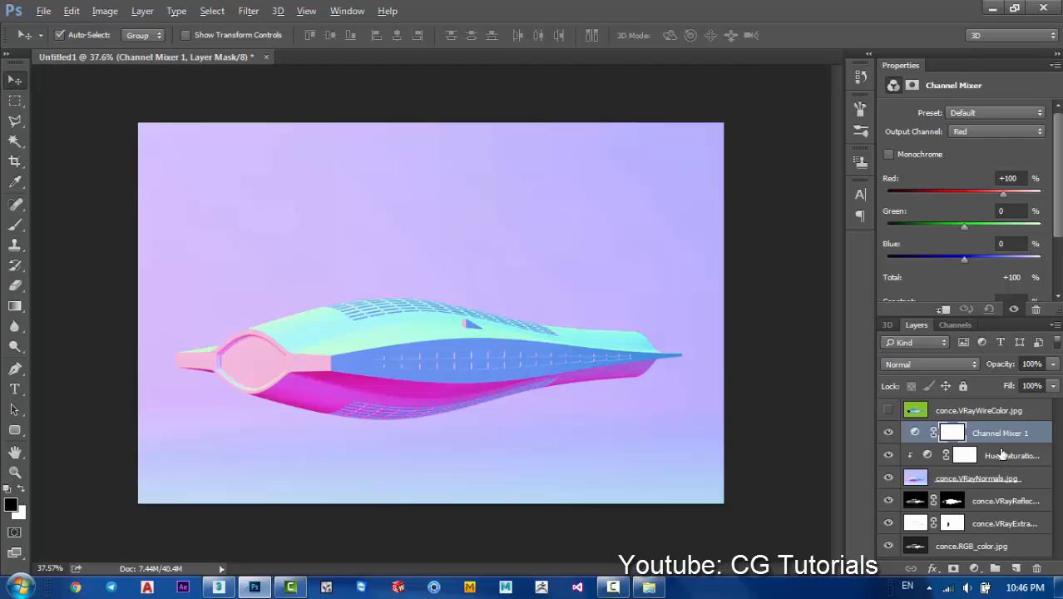
alt+click(998, 443)
click(927, 433)
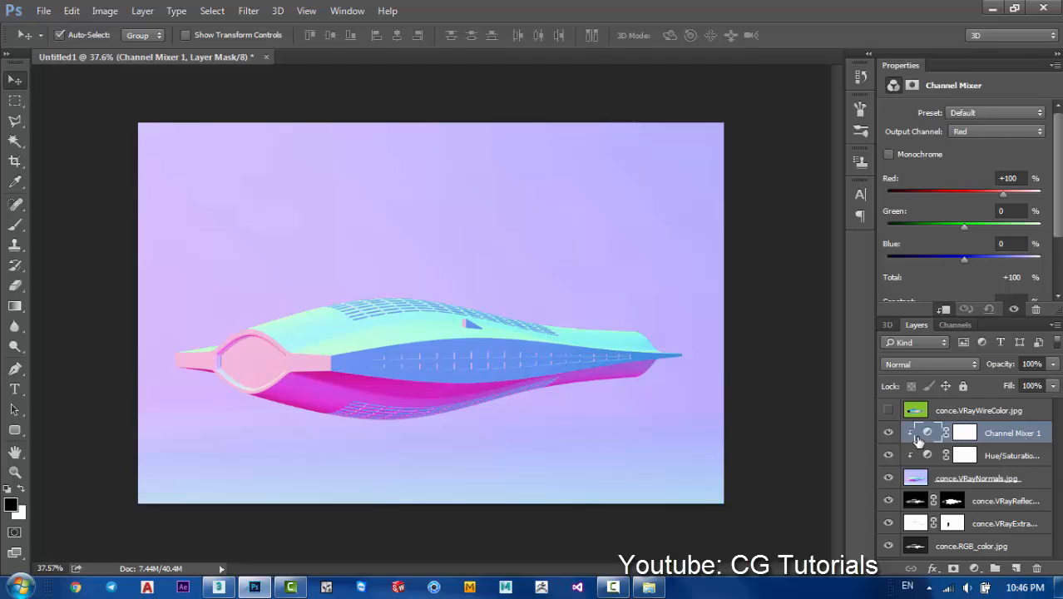
- Make the Channel Mixer monochrome and set red to +48%, green to +34% and blue to -63%
click(895, 154)
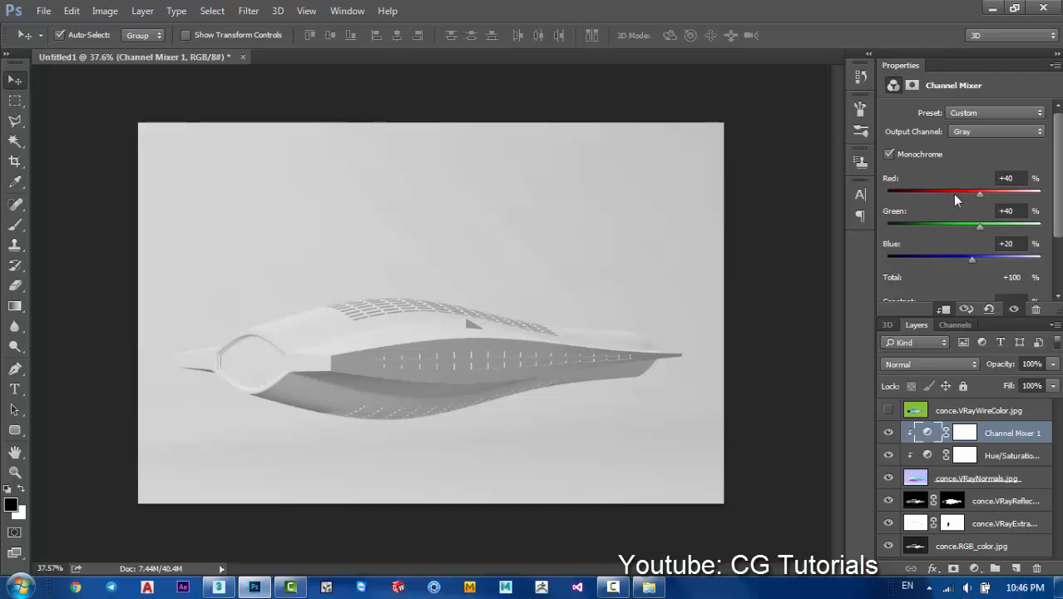
drag(953, 193, 978, 230)
click(930, 225)
click(941, 259)
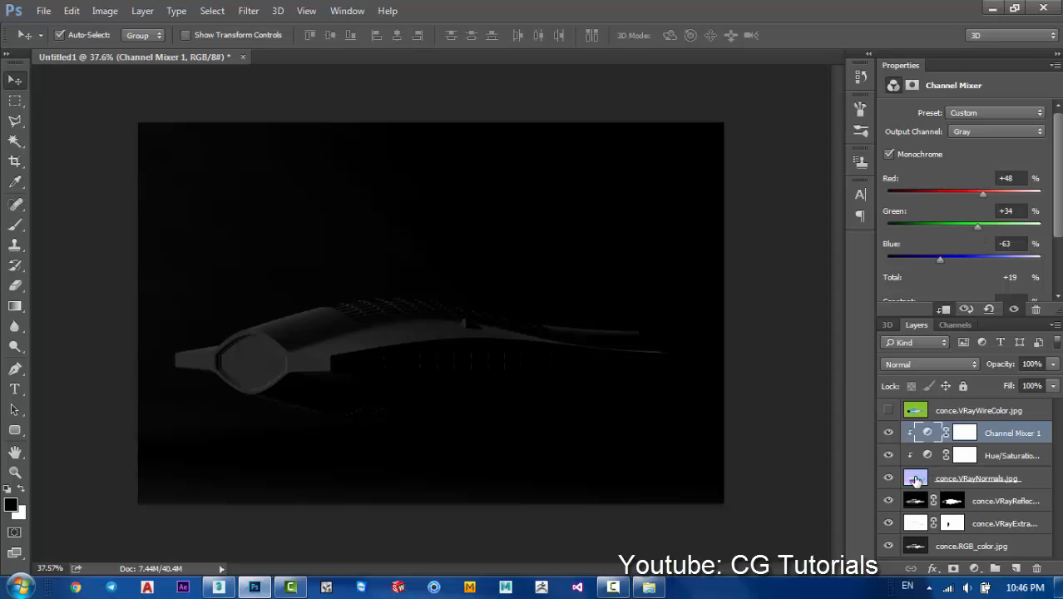
- Set the VRayNormals layer's blend mode to Screen and compare the image with and without it, leaving it shown
click(915, 480)
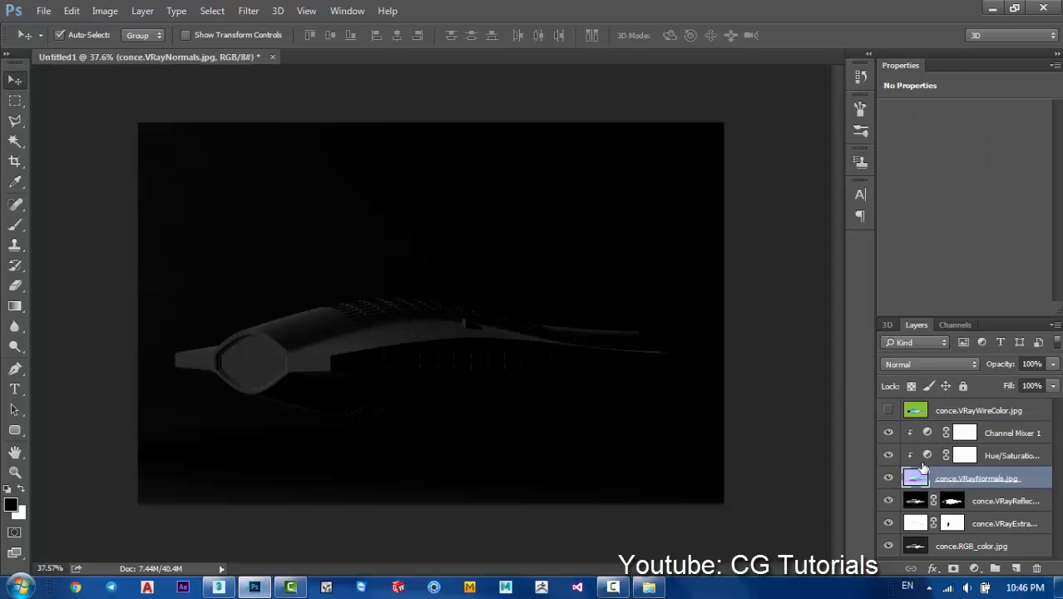
click(936, 365)
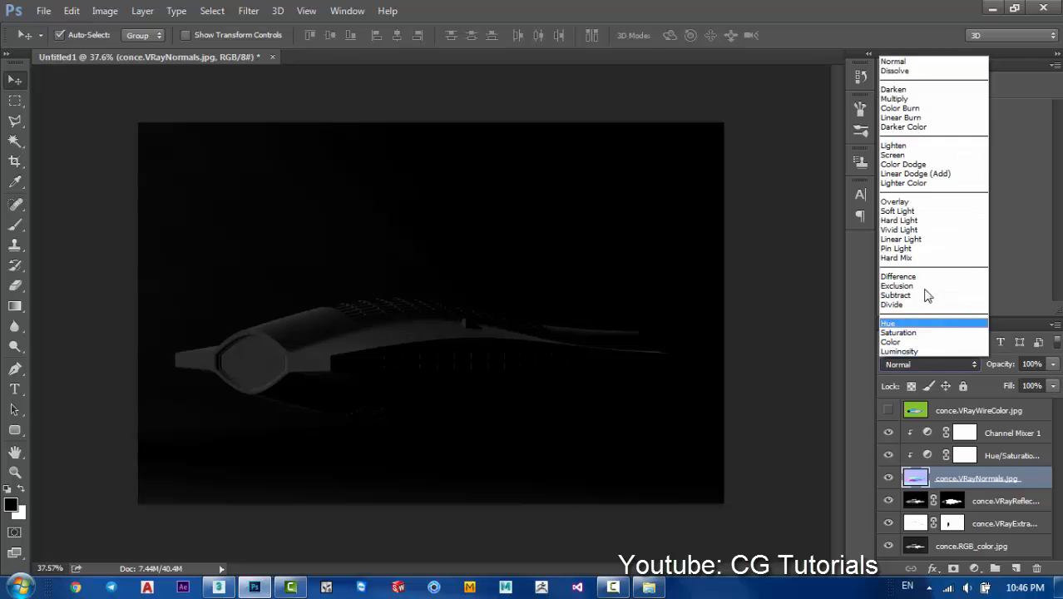
click(894, 155)
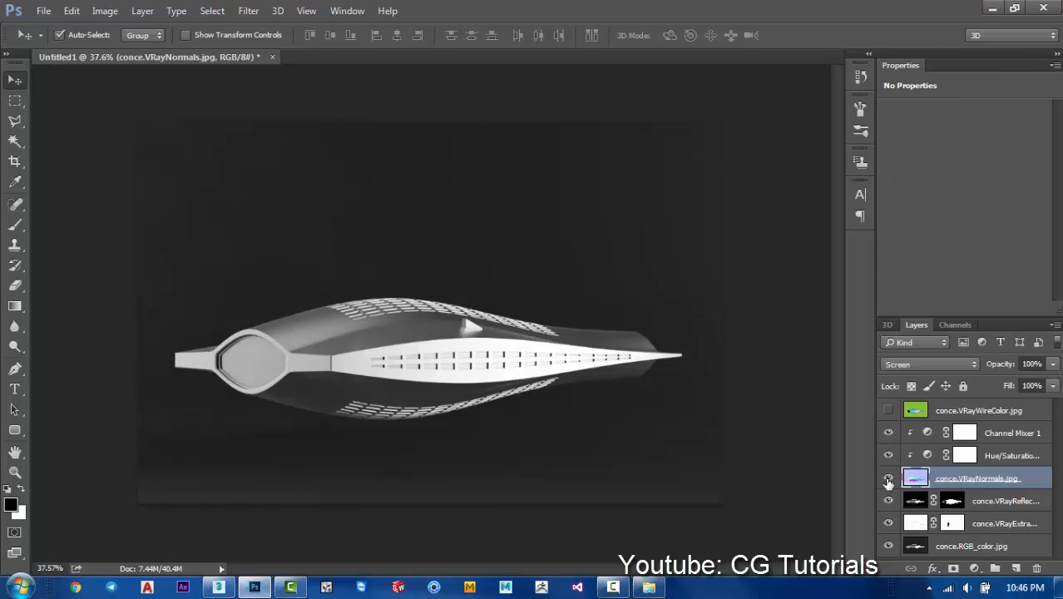
click(887, 479)
click(887, 479)
click(888, 479)
click(887, 479)
click(888, 480)
click(888, 480)
- Add a Color Balance adjustment above the Channel Mixer and clip it to the VRayNormals layer
click(933, 440)
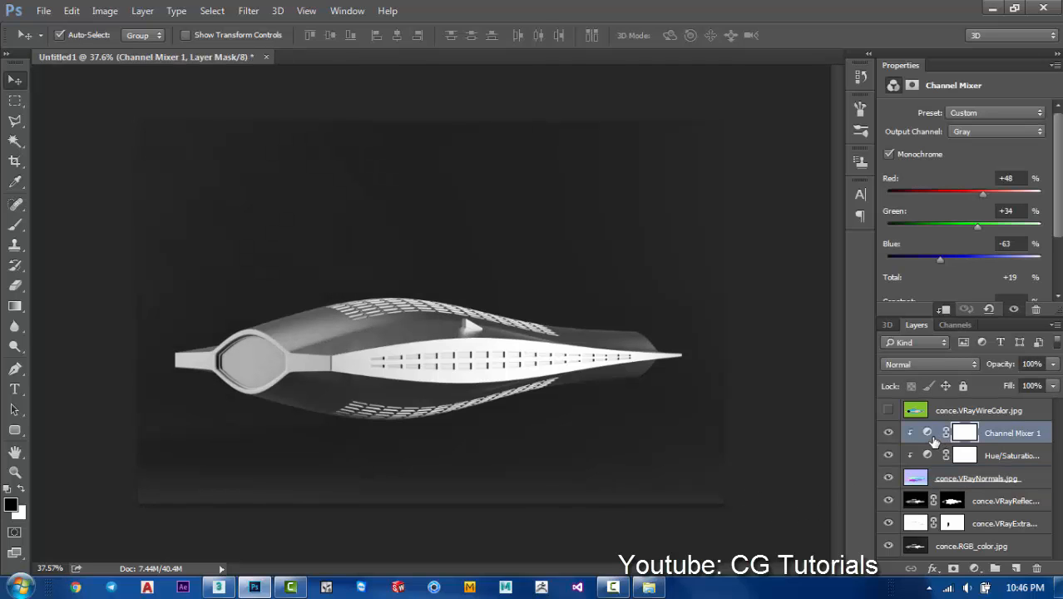
click(932, 436)
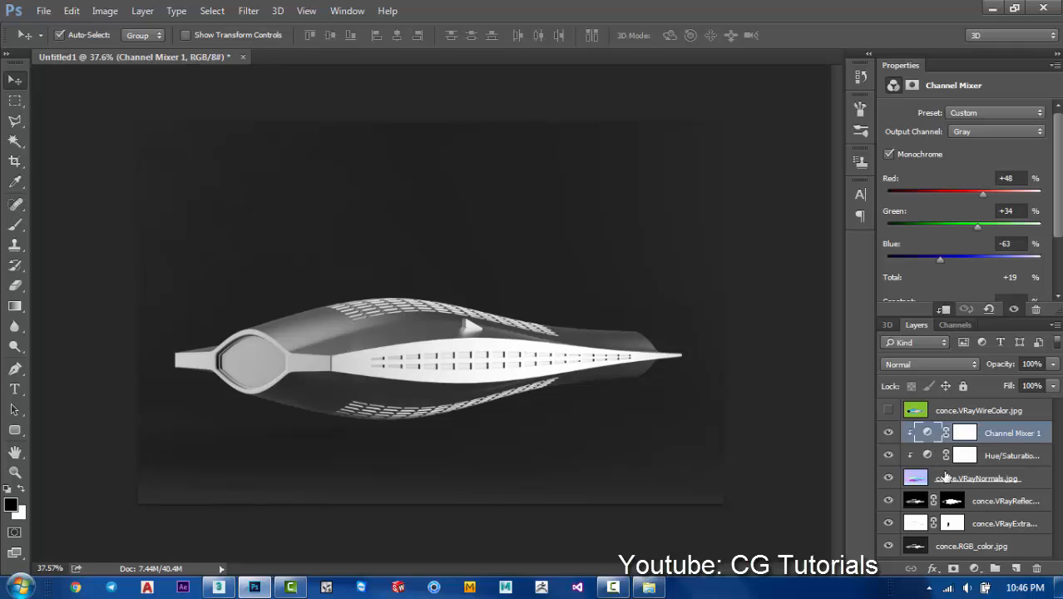
click(976, 568)
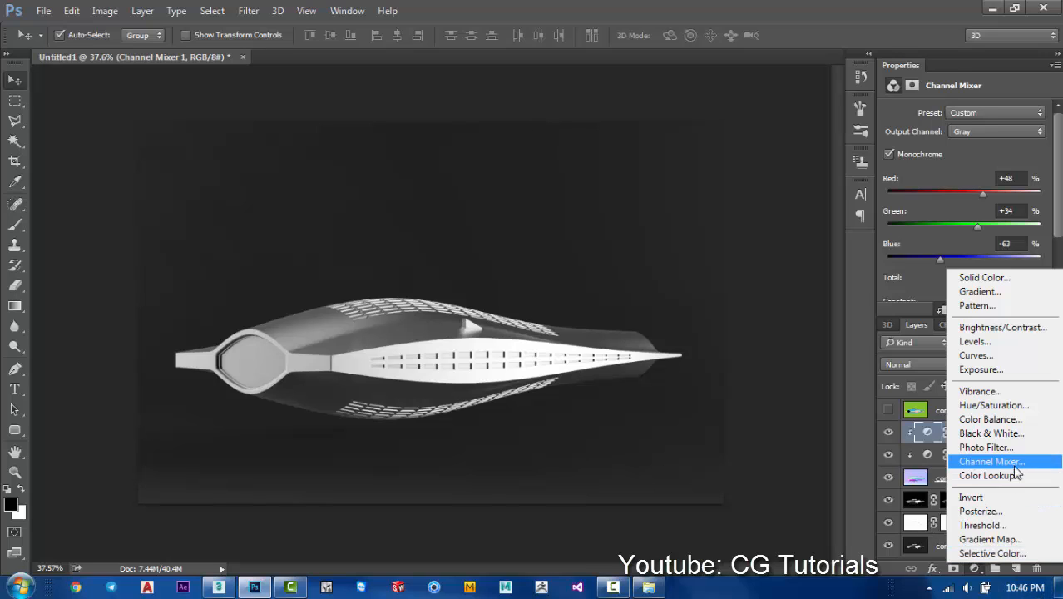
click(1042, 424)
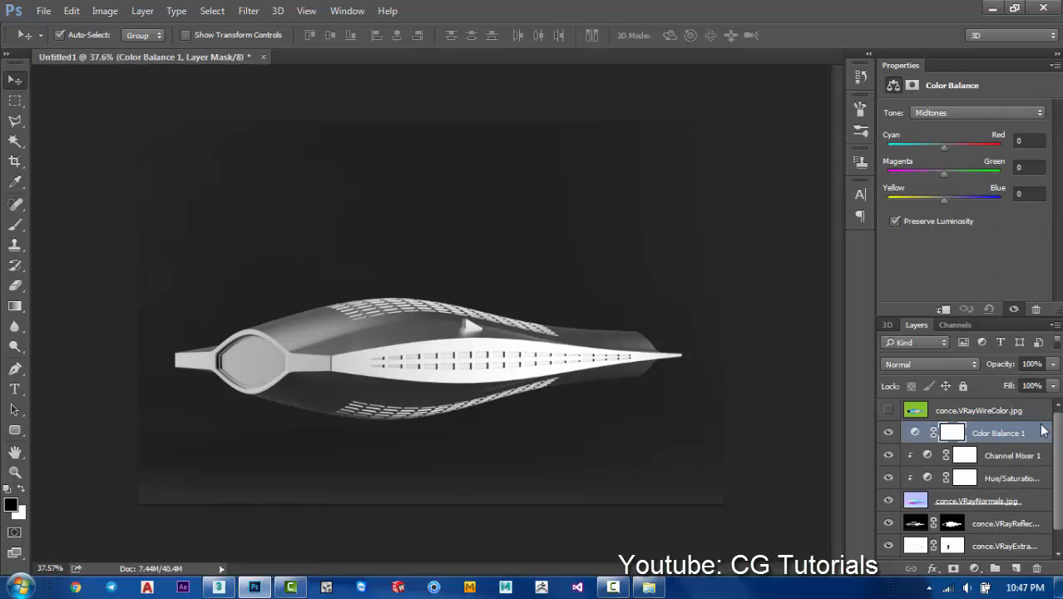
alt+click(998, 443)
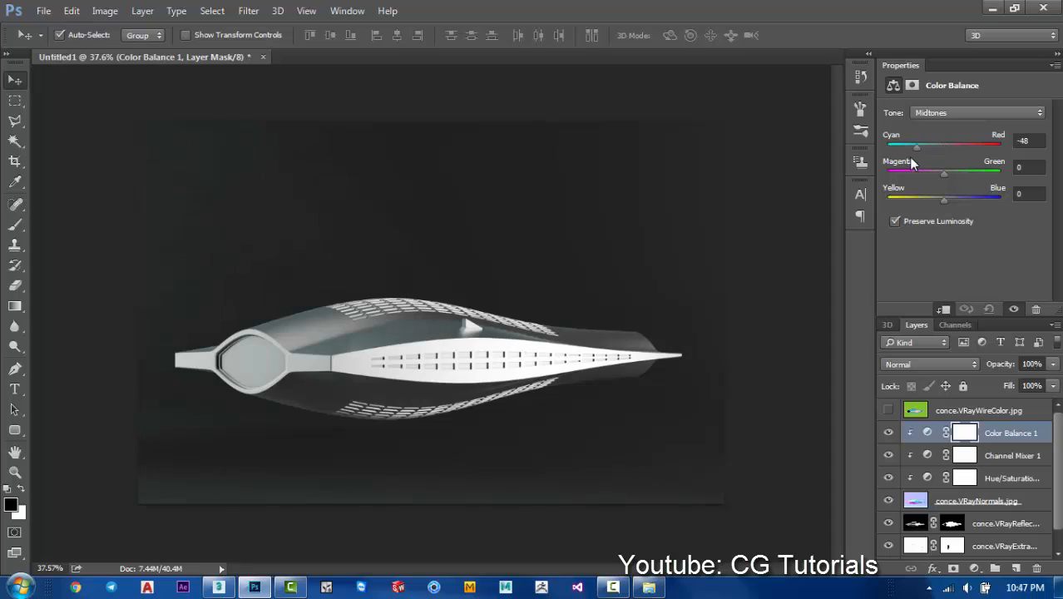
- Set the midtones' cyan-red balance to -62 and yellow-blue to -7, checking the image with and without the Color Balance adjustment
drag(912, 163, 911, 200)
click(888, 432)
click(889, 432)
key(ctrl+plus)
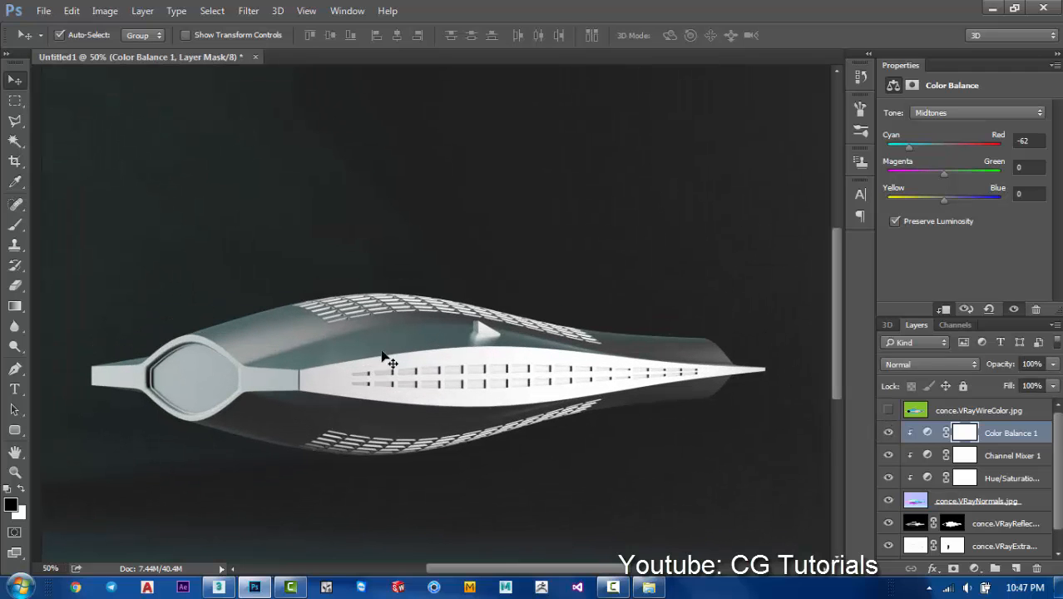
drag(944, 200, 950, 248)
drag(945, 203, 940, 204)
- Compare the image with and without the VRayNormals layer and its clipped adjustments, leaving them shown
click(889, 500)
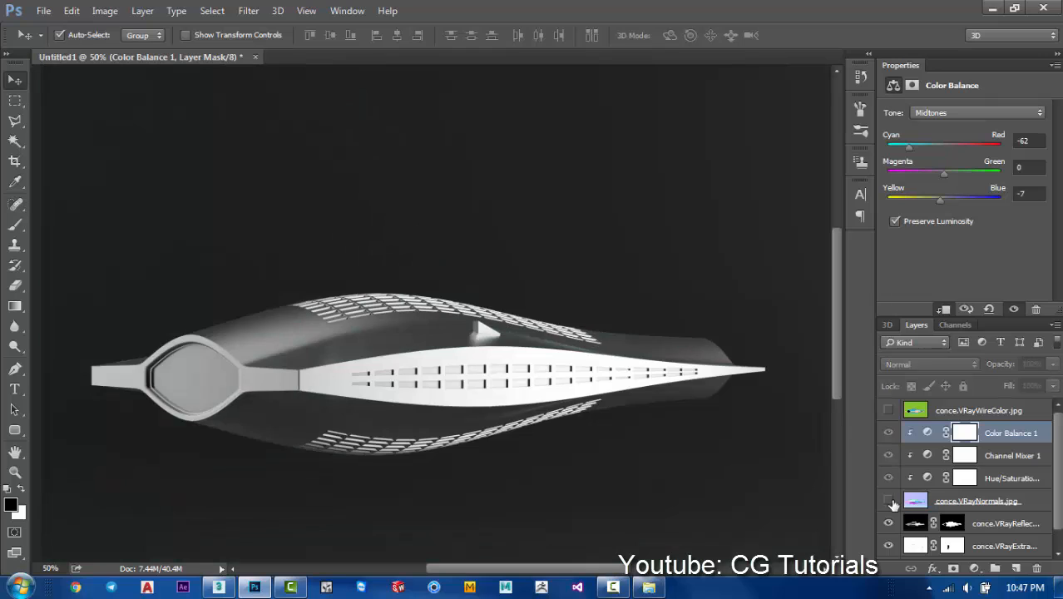
click(888, 501)
click(888, 501)
click(889, 501)
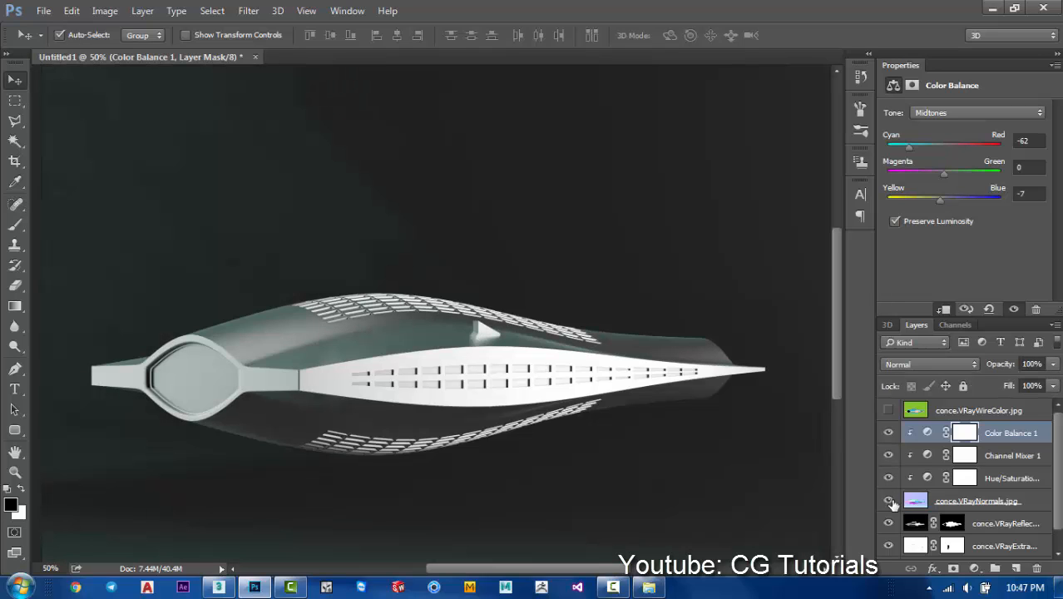
- Merge all layers from conce.RGB_color.jpg up to the Color Balance adjustment into one, keeping VRayWireColor separate
click(1026, 547)
scroll(1058, 523, down, 1)
click(1032, 549)
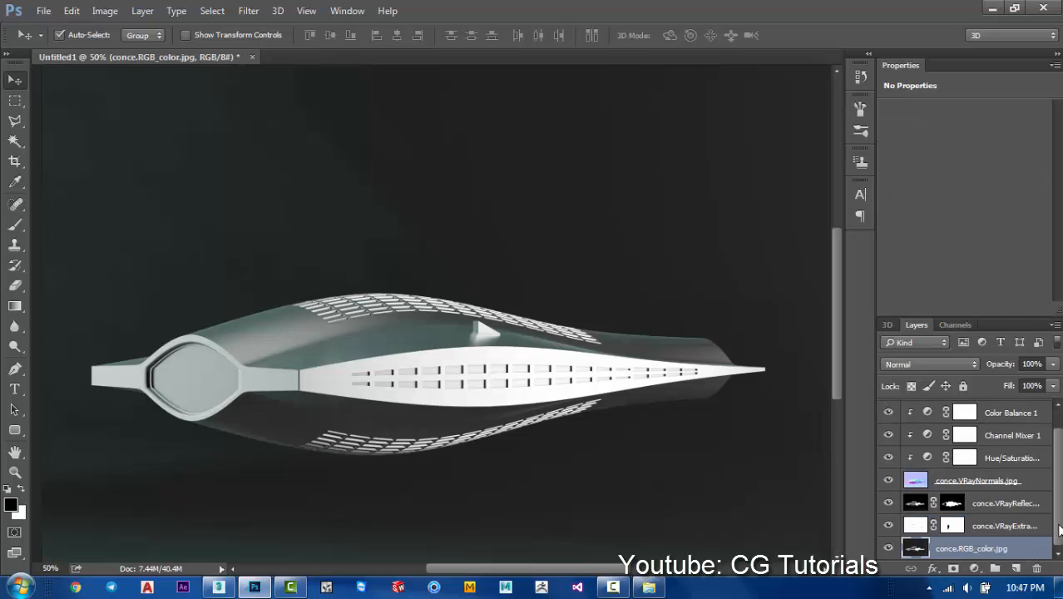
scroll(1032, 549, up, 1)
shift+click(1017, 442)
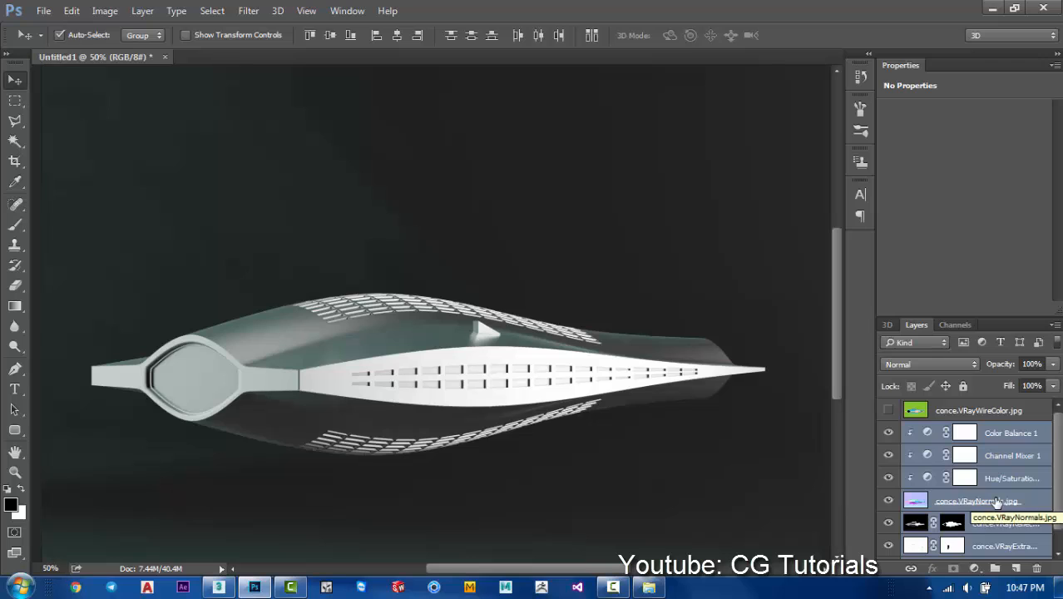
key(ctrl+e)
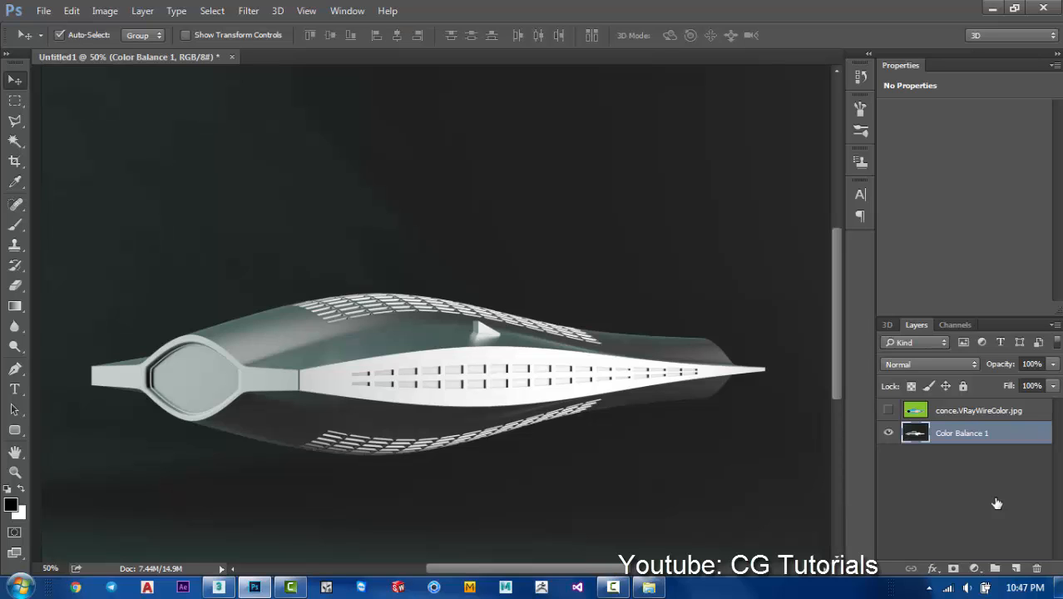
- Check the merged image as a whole and add a new empty layer directly above it
key(ctrl+minus)
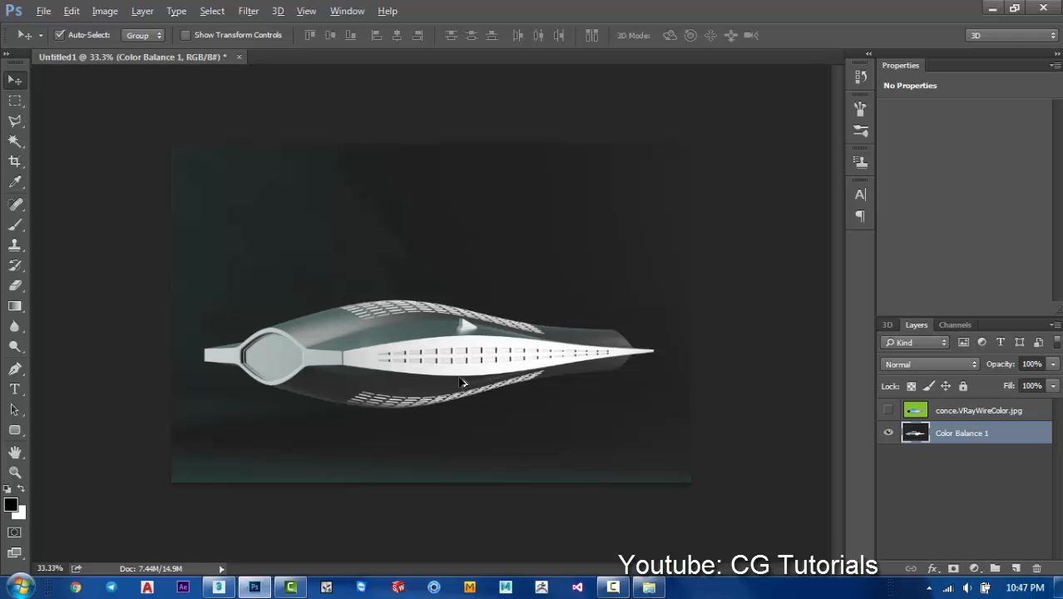
key(ctrl+plus)
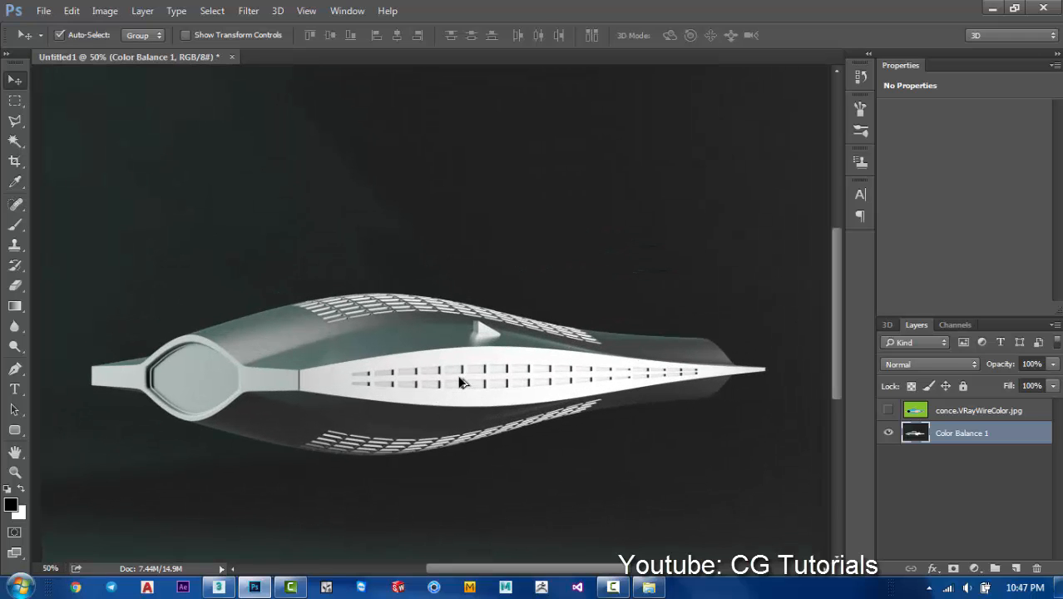
click(1017, 569)
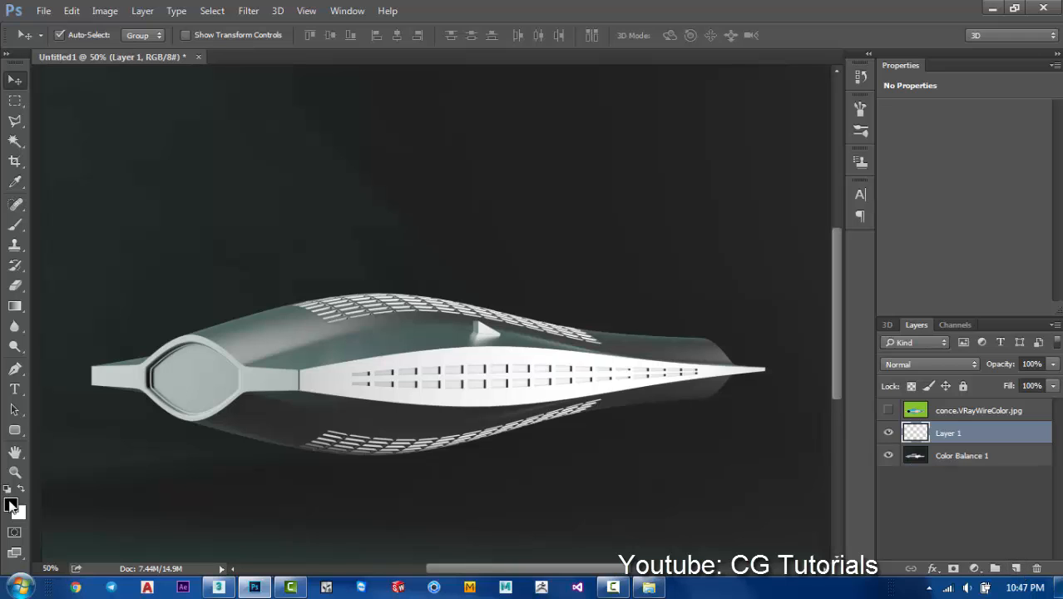
- Choose the Brush tool and set the foreground color to a warm golden yellow
click(15, 225)
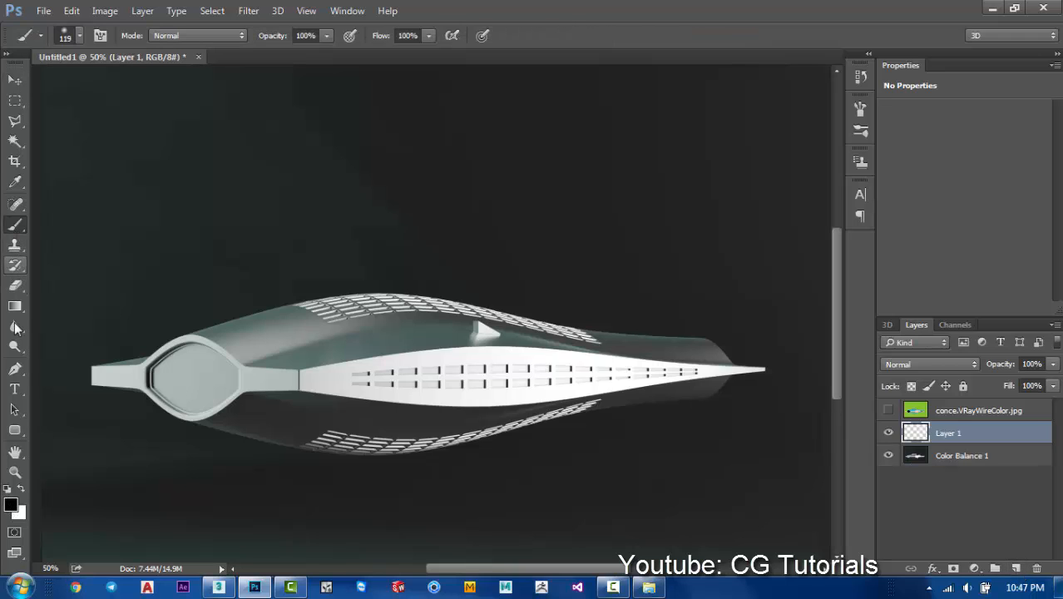
click(11, 505)
drag(782, 422, 793, 447)
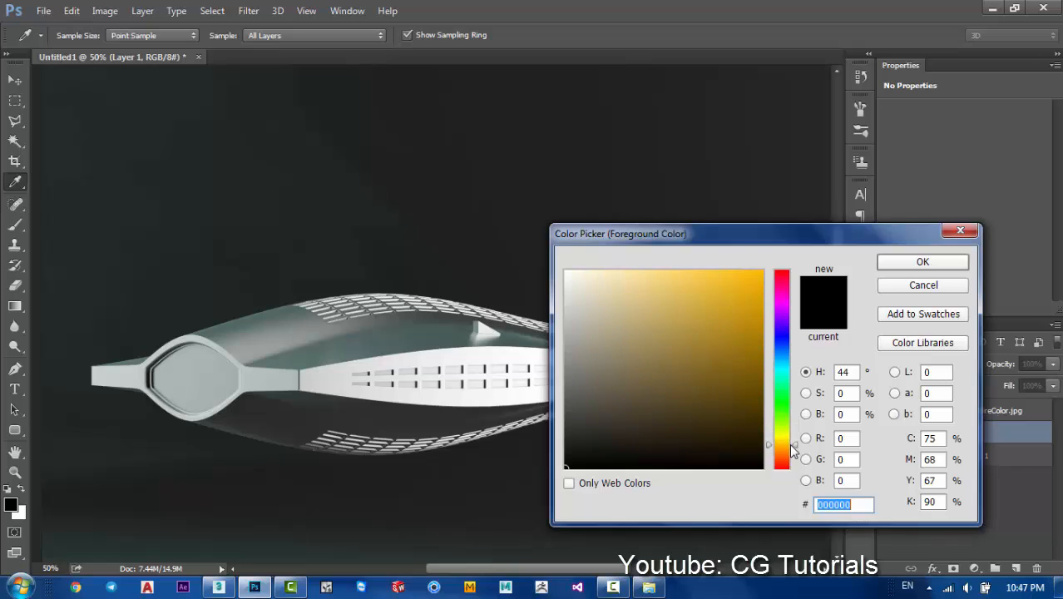
mouse_move(717, 397)
mouse_down()
mouse_move(729, 304)
mouse_move(707, 283)
mouse_up()
click(909, 264)
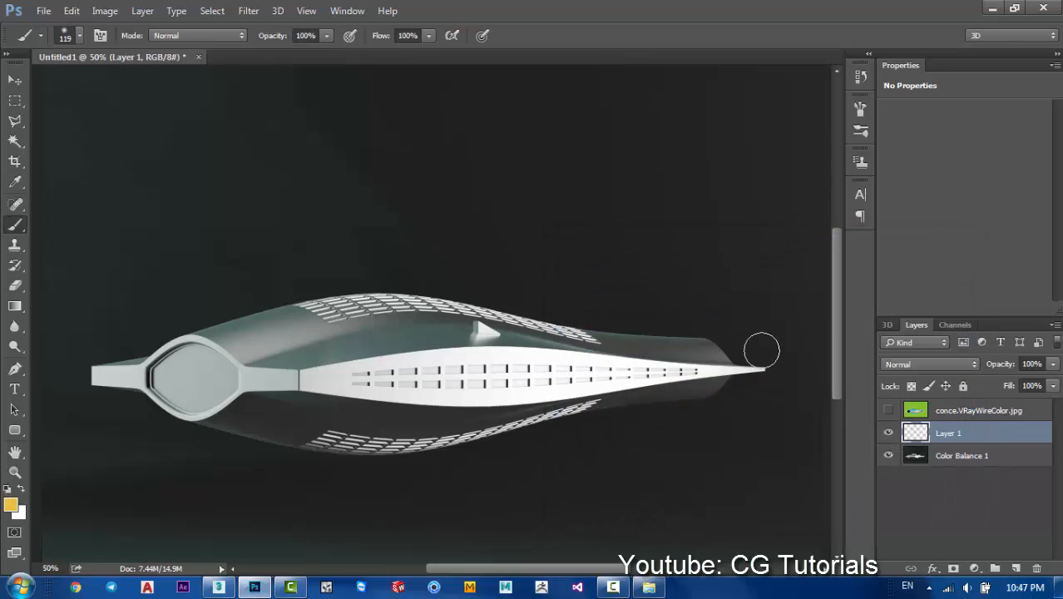
- Paint golden yellow over the whole transport on Layer 1 with a soft 919 px brush, and hide that layer
mouse_move(430, 342)
mouse_down()
mouse_move(536, 59)
mouse_move(702, 3)
mouse_move(744, 3)
mouse_up()
mouse_move(721, 308)
mouse_down()
mouse_move(95, 309)
mouse_move(439, 451)
mouse_move(521, 420)
mouse_up()
scroll(521, 421, down, 3)
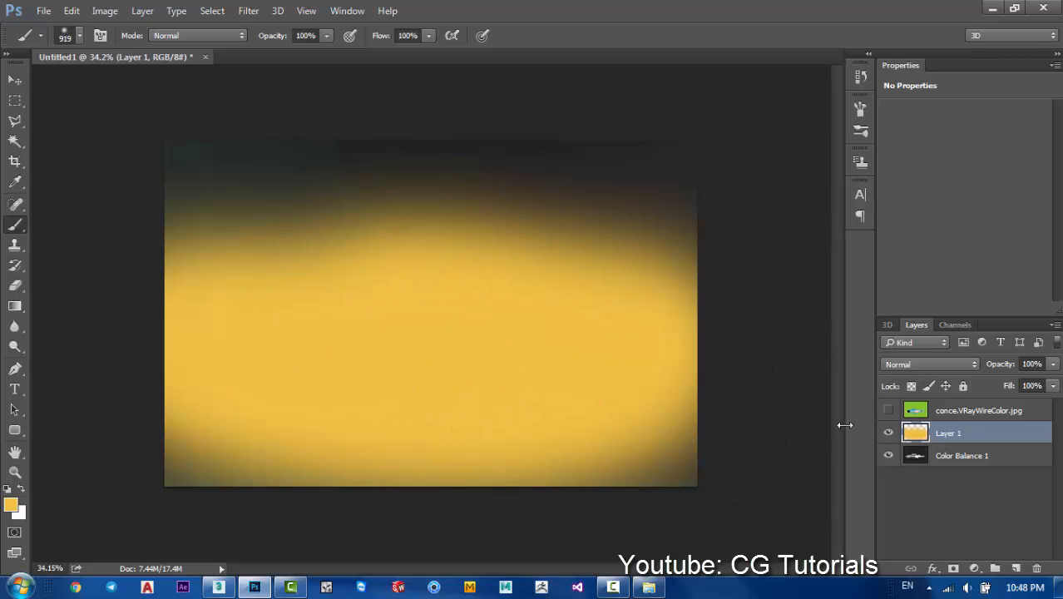
click(888, 432)
scroll(536, 412, up, 3)
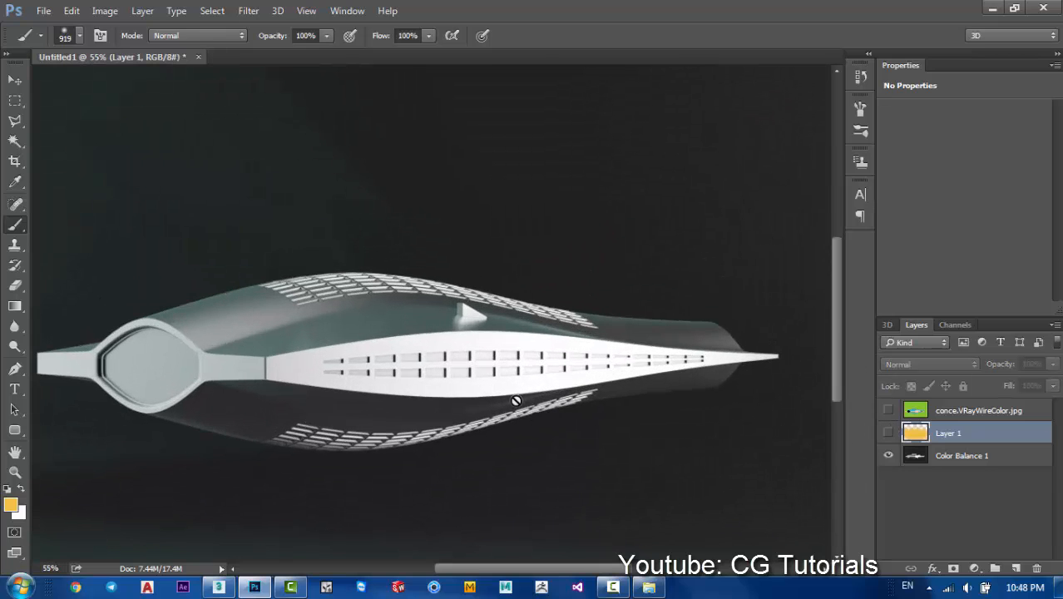
- Show the conce.VRayWireColor.jpg layer and select its black window and slot areas with the Magic Wand at tolerance 32
click(15, 79)
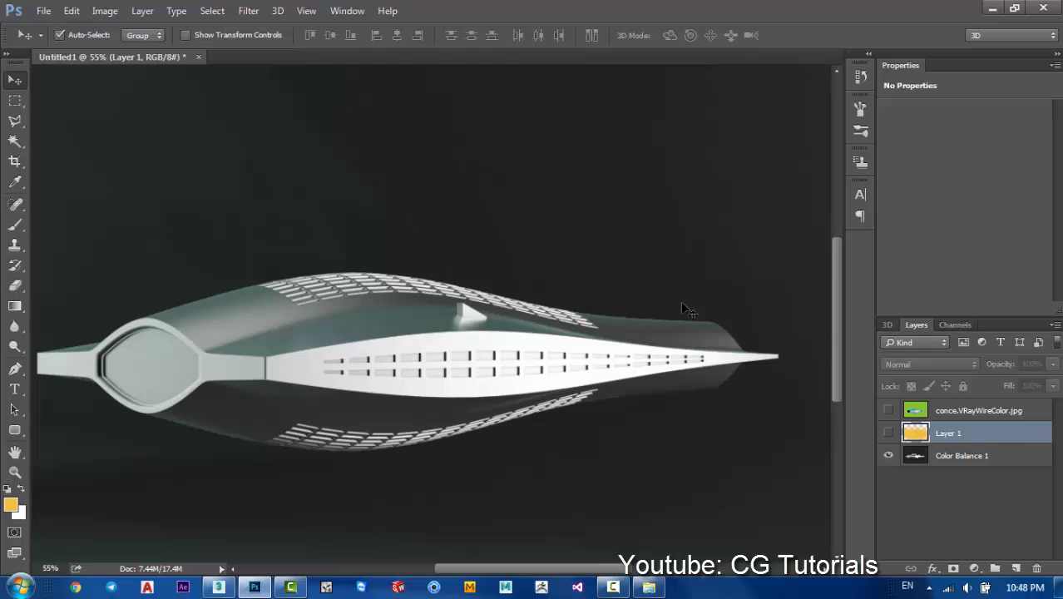
click(931, 408)
click(888, 411)
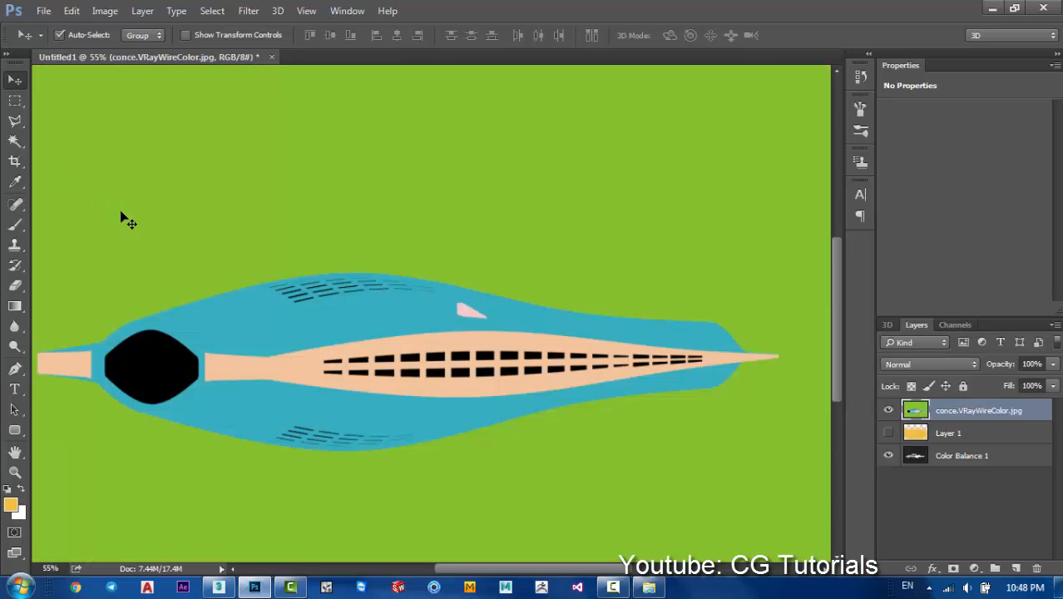
click(14, 140)
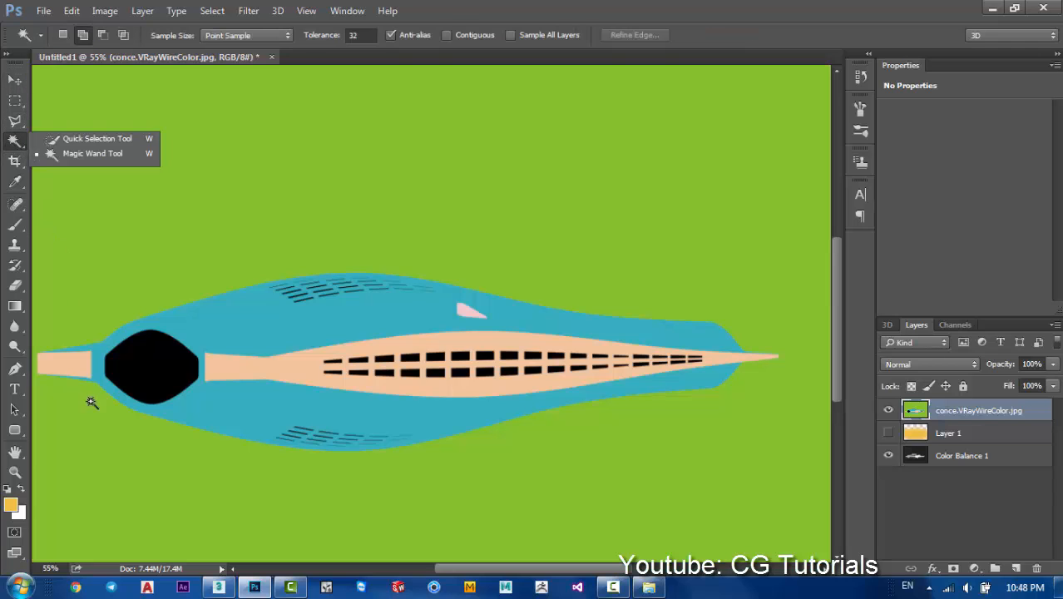
click(132, 382)
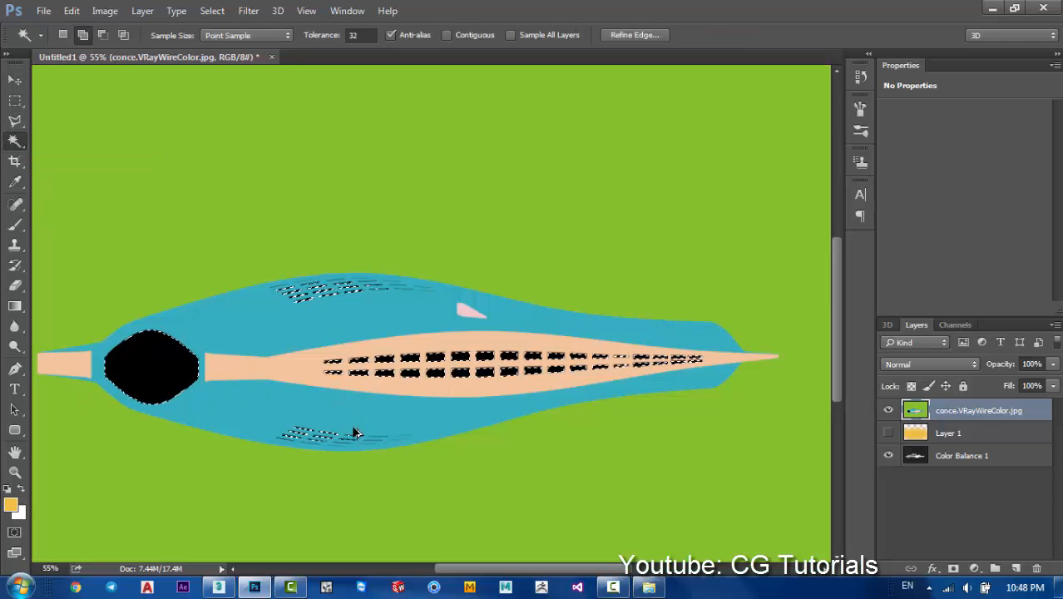
- Add the darker unselected slots of the lower vent grid to the Magic Wand selection
scroll(353, 432, up, 5)
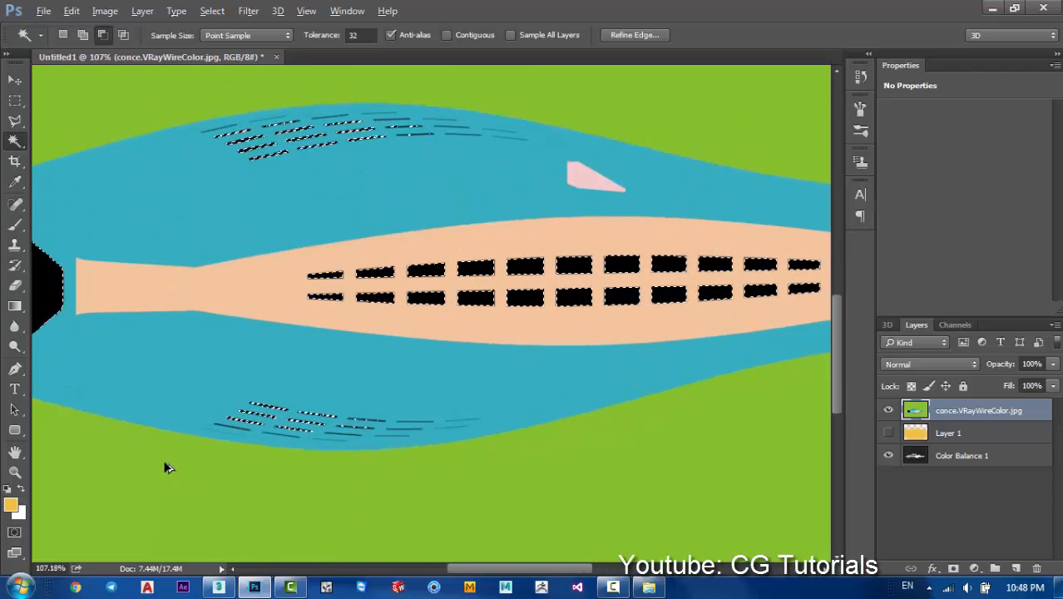
scroll(202, 446, up, 4)
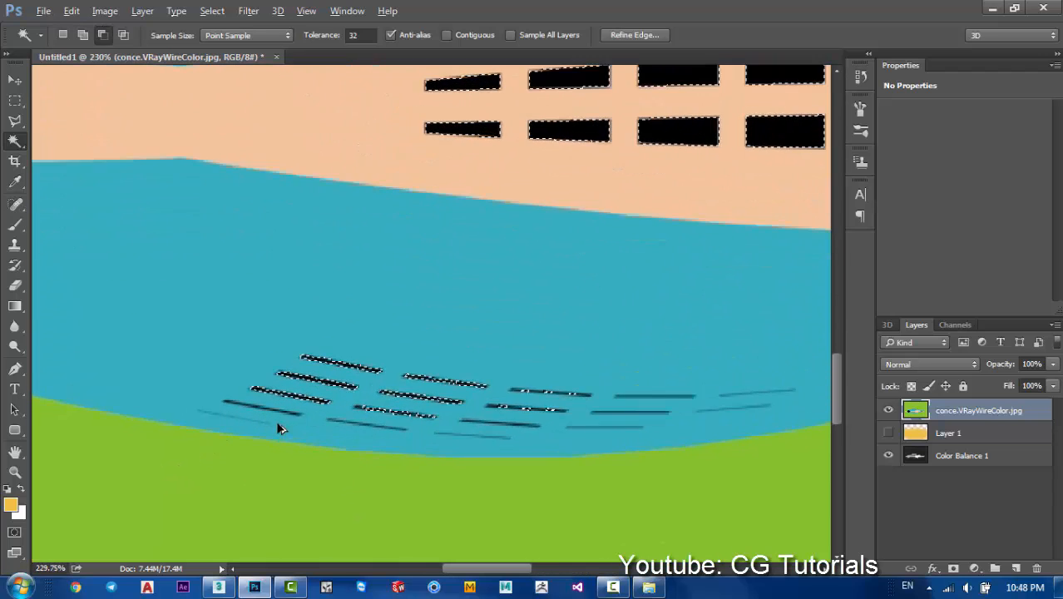
scroll(280, 429, up, 3)
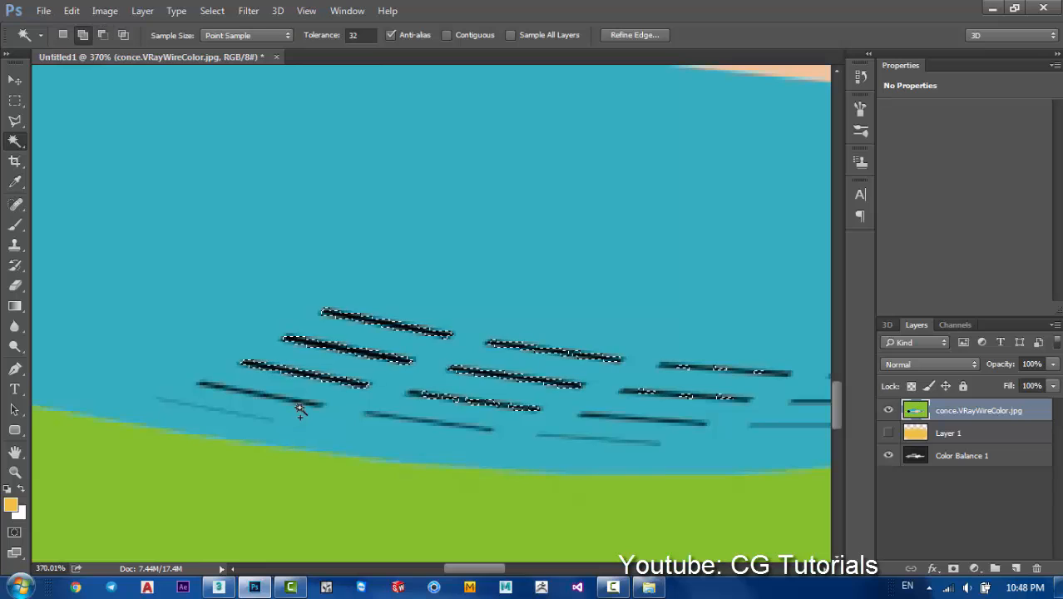
scroll(305, 426, down, 2)
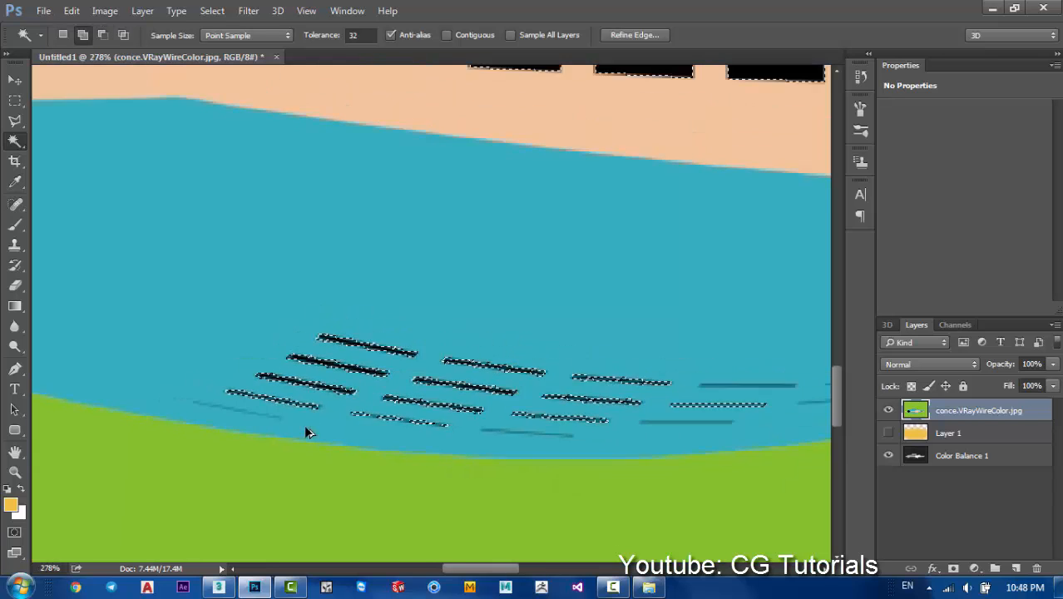
scroll(306, 433, down, 3)
scroll(711, 397, down, 2)
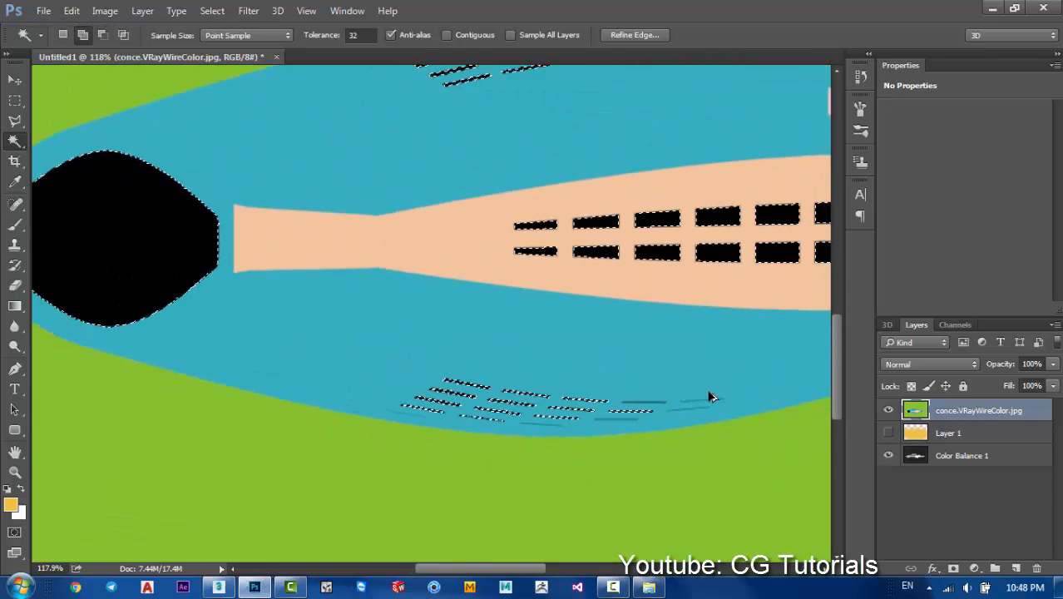
scroll(711, 397, down, 4)
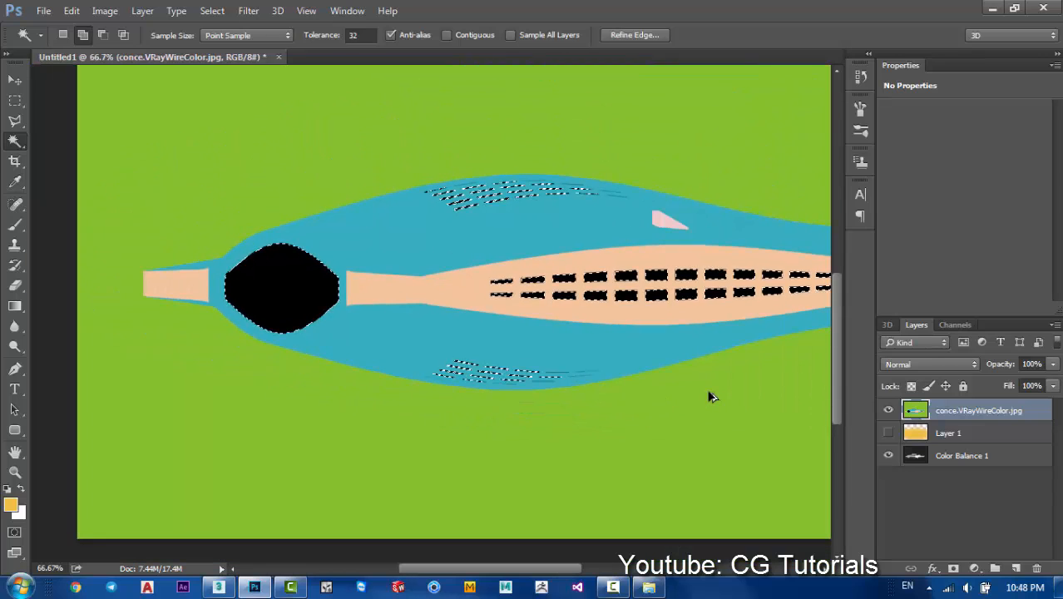
- Mask Layer 1 with the selection, hide conce.VRayWireColor.jpg, and show Layer 1 with its color thumbnail active
click(972, 433)
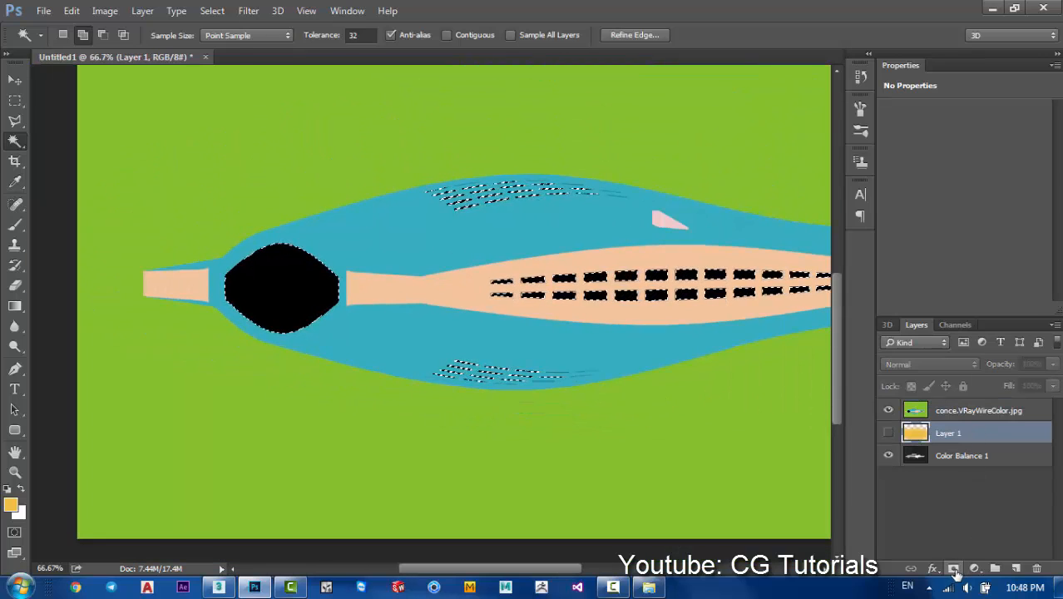
click(954, 570)
click(917, 413)
click(889, 411)
scroll(652, 316, down, 1)
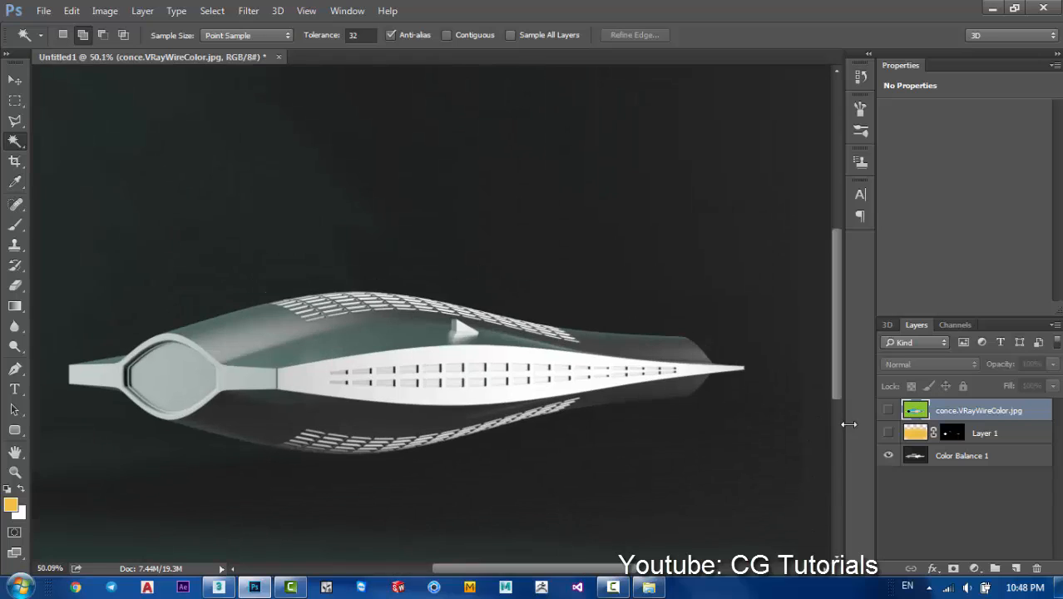
click(887, 434)
scroll(527, 408, down, 2)
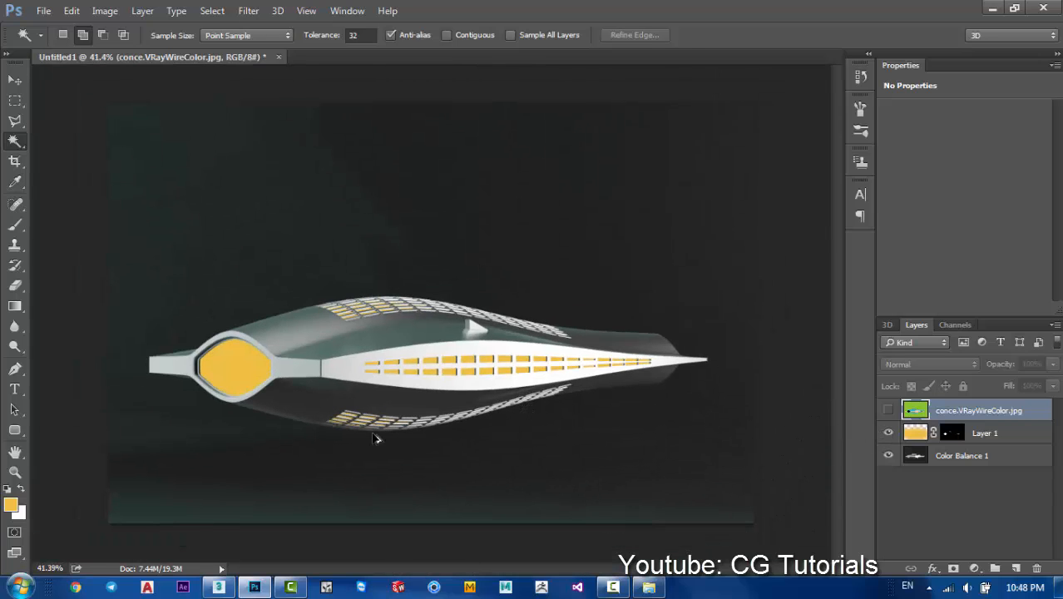
scroll(375, 434, up, 3)
click(920, 436)
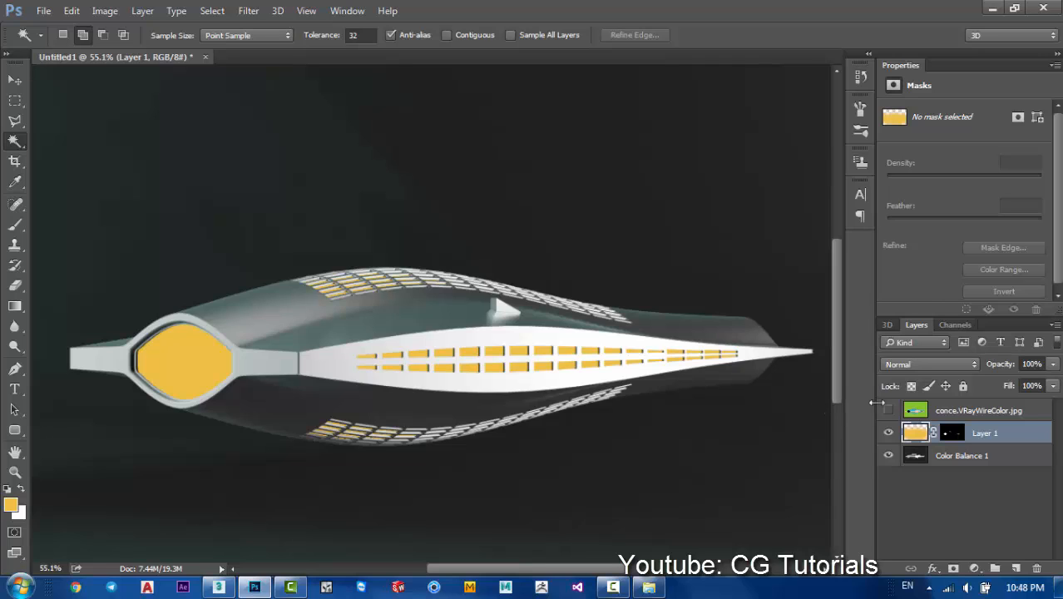
- Try the Screen blend mode on Layer 1 and compare the image with and without the layer
click(948, 365)
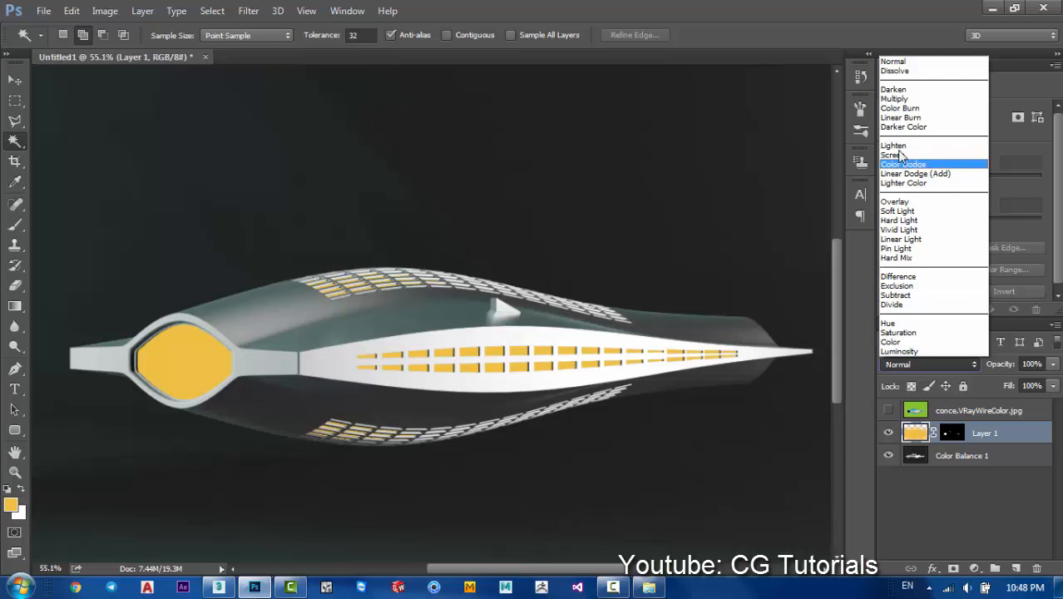
click(907, 156)
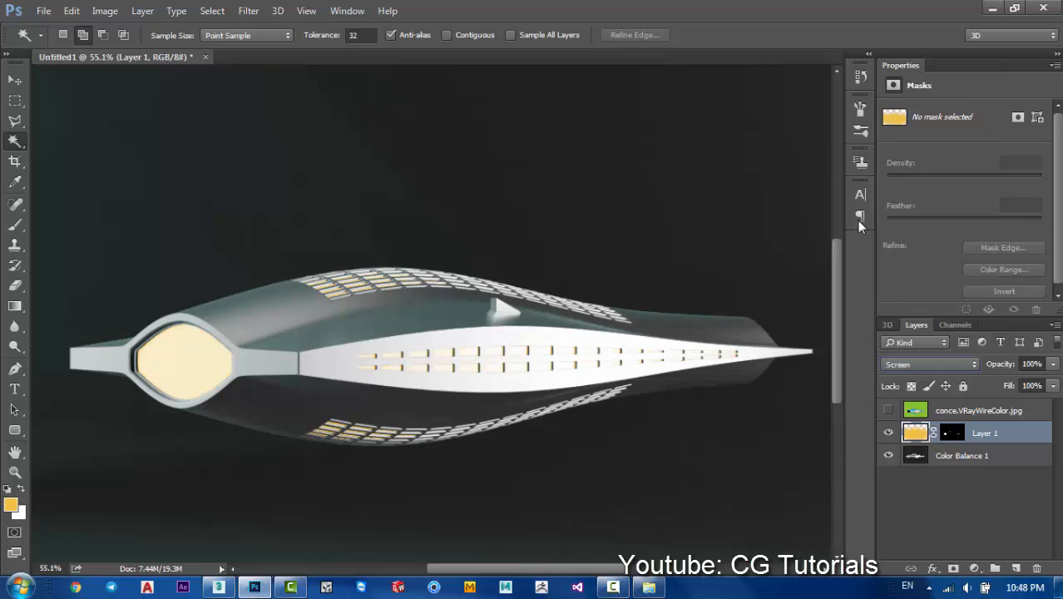
click(889, 433)
click(888, 434)
- Cycle through Layer 1's blend modes, comparing Soft Light, Vivid Light and Linear Light, and settle on Vivid Light
click(959, 367)
click(959, 367)
scroll(959, 367, down, 5)
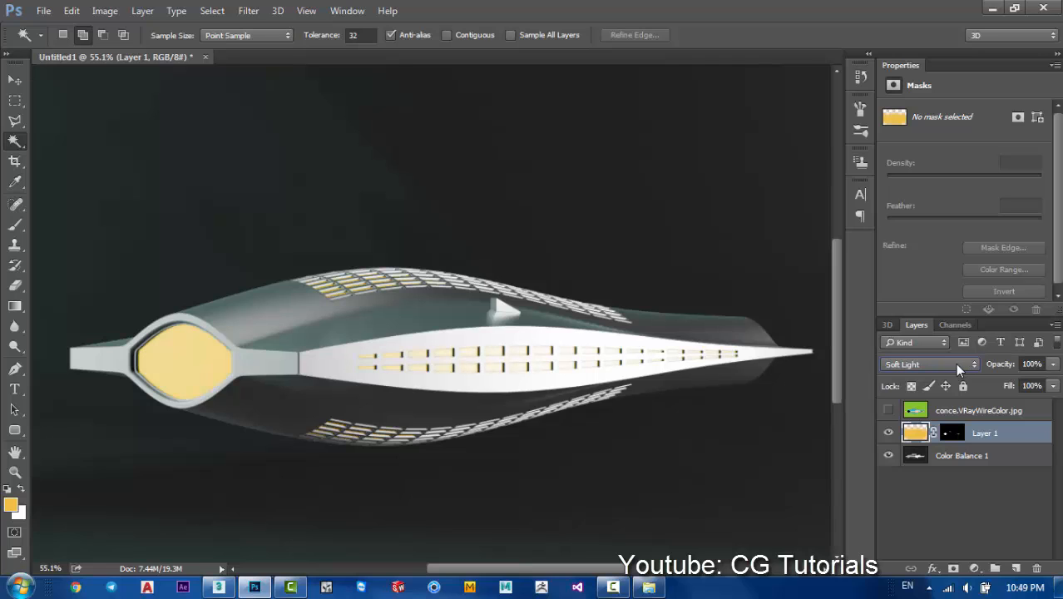
scroll(955, 362, up, 1)
scroll(956, 363, down, 1)
scroll(955, 363, up, 1)
scroll(956, 363, down, 3)
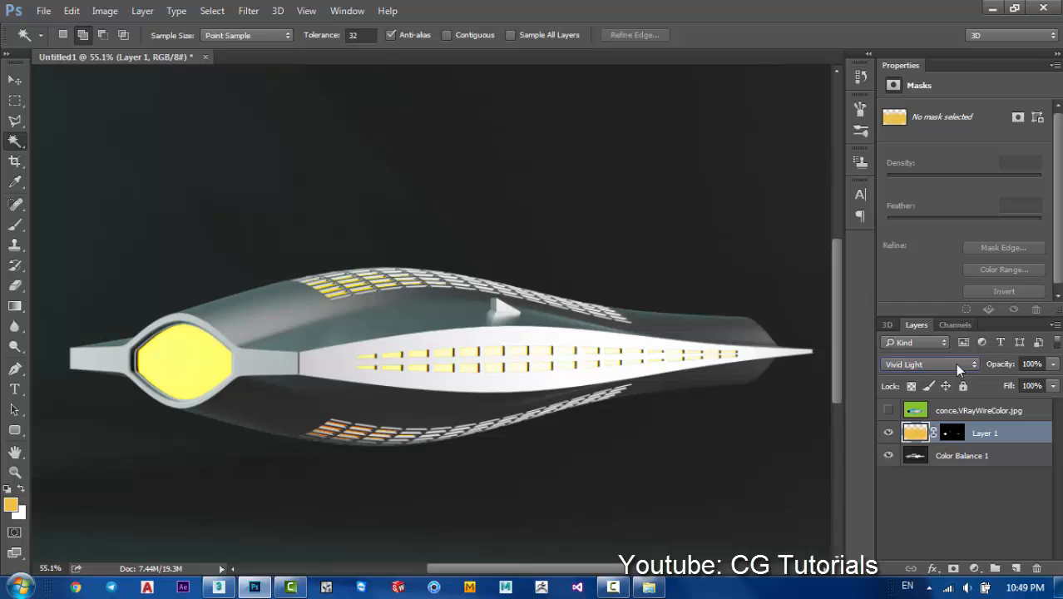
scroll(955, 363, down, 1)
scroll(955, 363, up, 1)
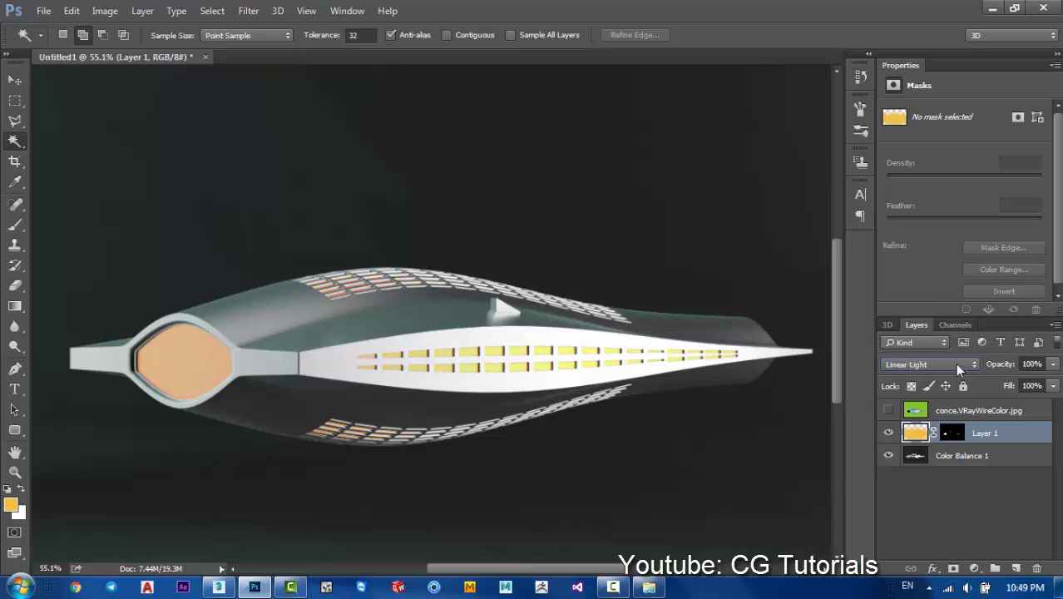
scroll(955, 363, down, 1)
scroll(955, 363, up, 1)
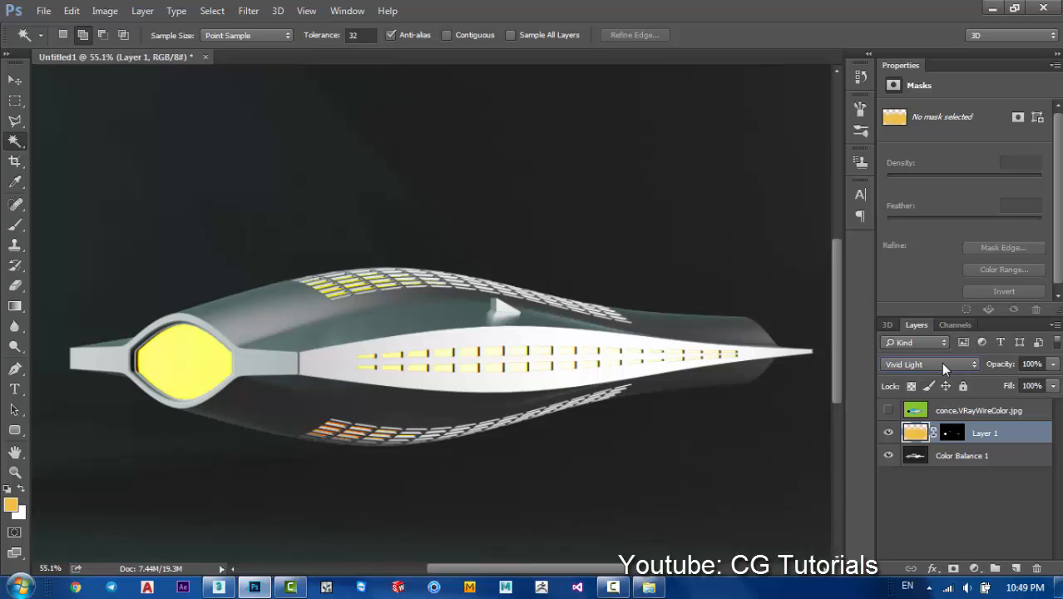
- Apply a Gaussian Blur with a 9.6-pixel radius to Layer 1's mask and check the softened window glow
click(951, 436)
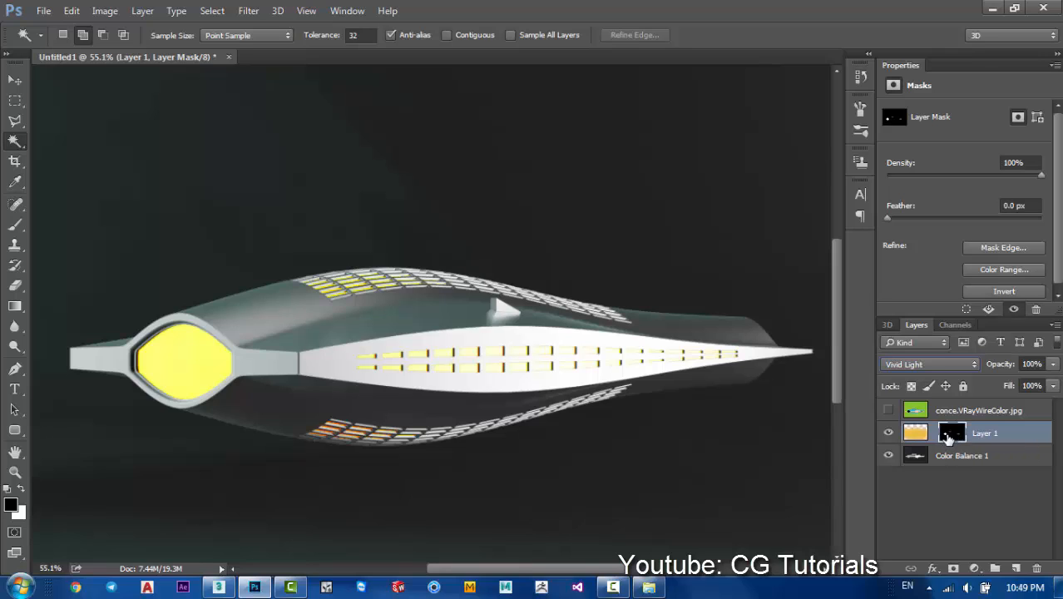
click(248, 11)
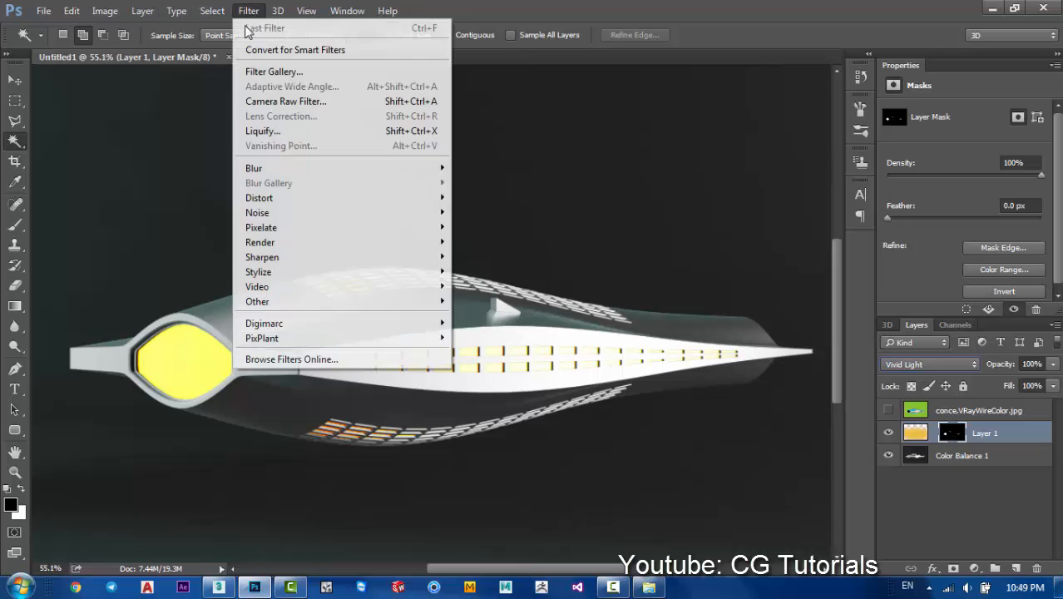
mouse_move(274, 170)
click(495, 227)
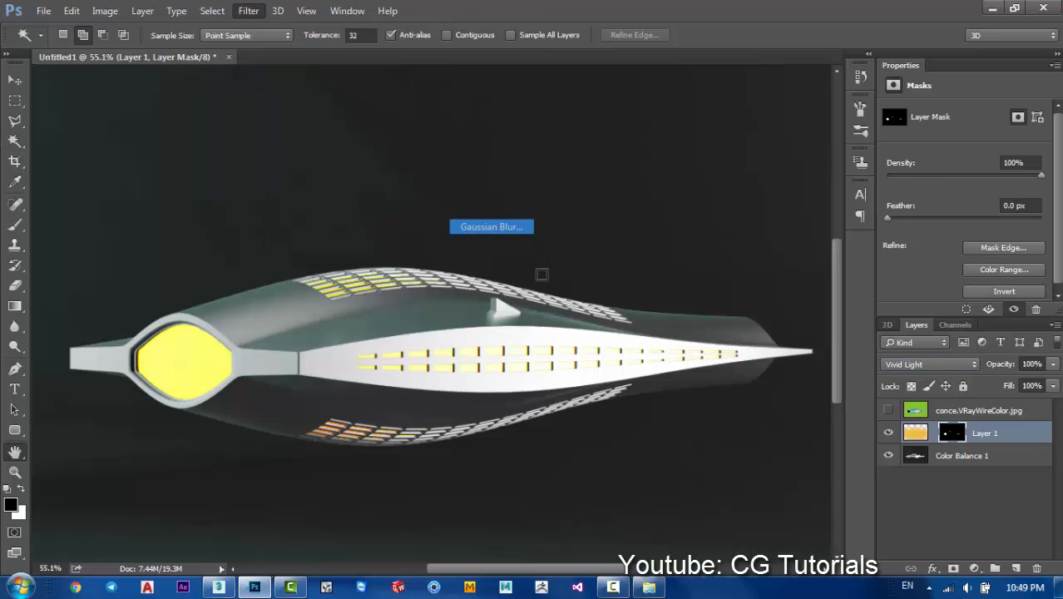
drag(709, 427, 743, 429)
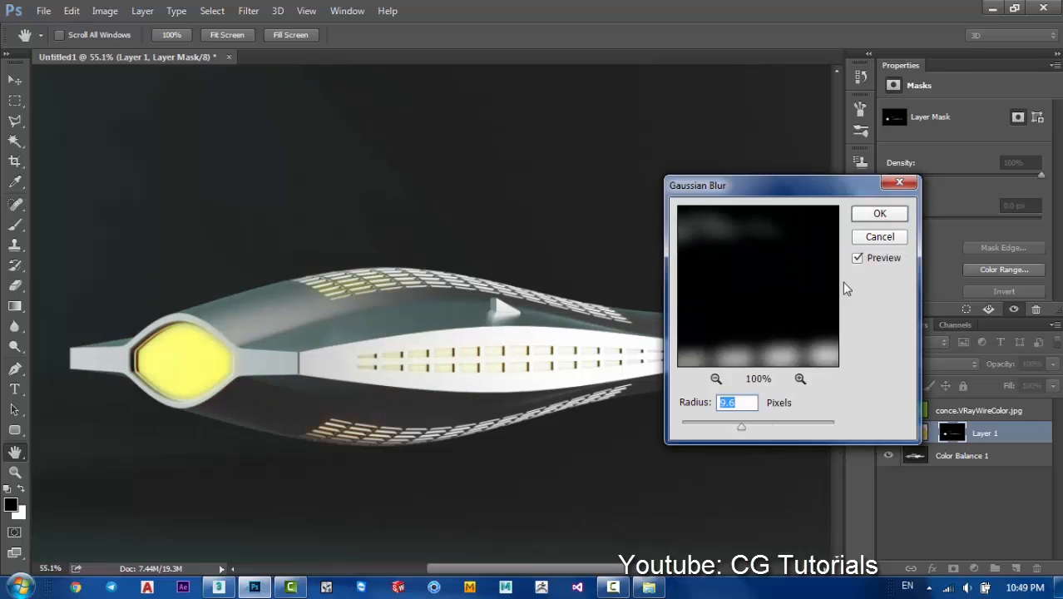
click(717, 380)
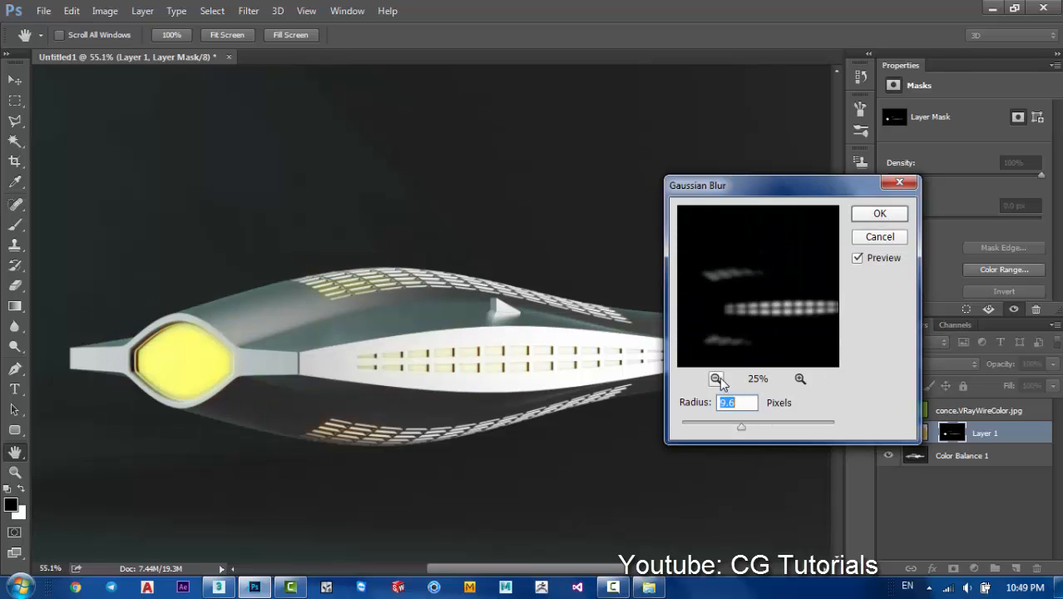
click(717, 380)
click(880, 214)
key(w)
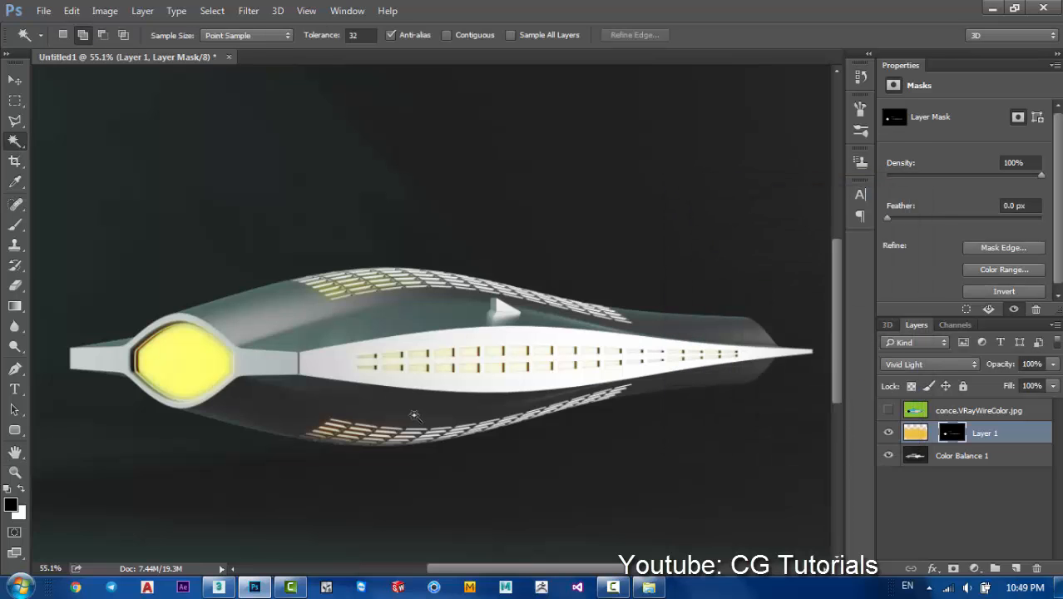
scroll(429, 423, up, 5)
scroll(428, 422, down, 5)
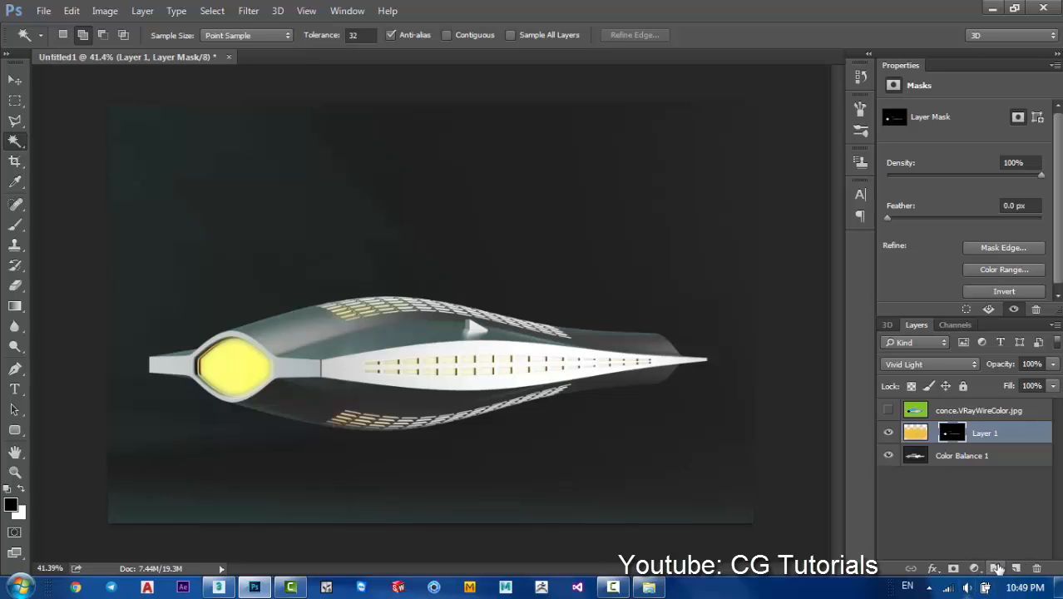
- Create a new layer above Layer 1 and paint a soft yellow glow over the whole vehicle with the 919-pixel brush
click(1015, 568)
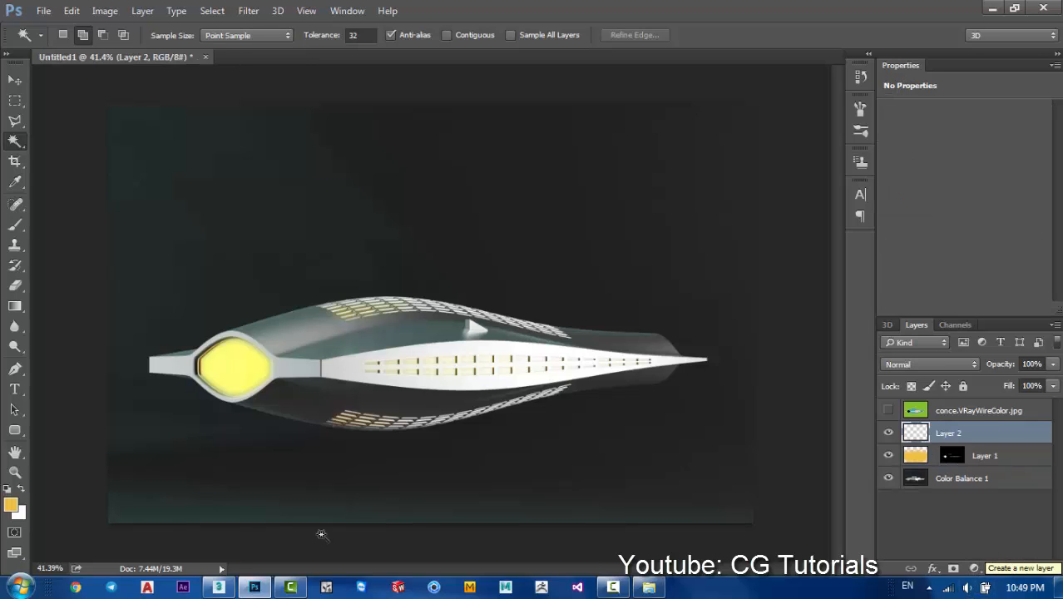
click(15, 231)
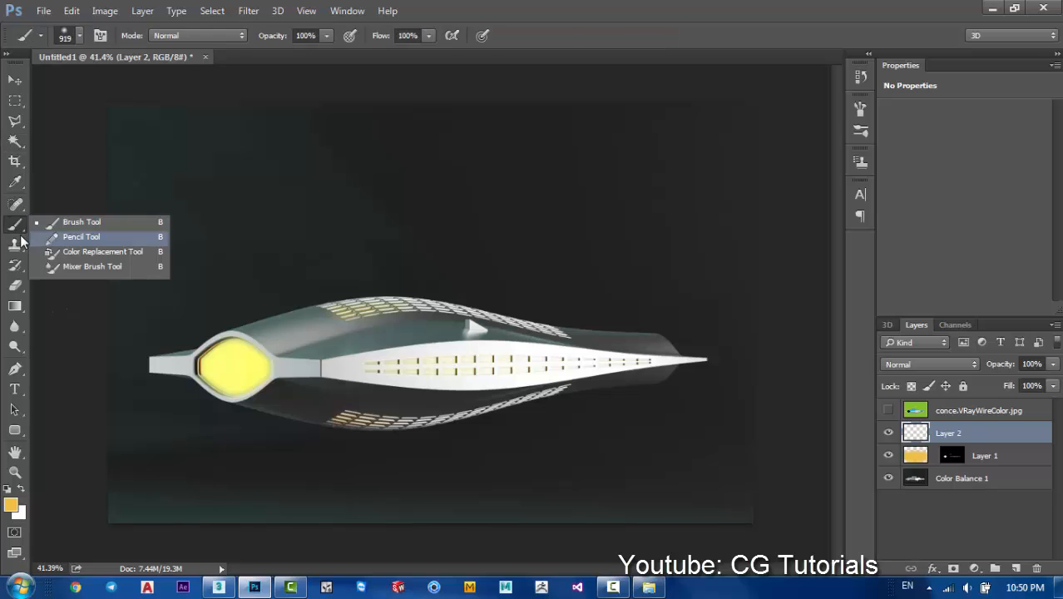
click(279, 351)
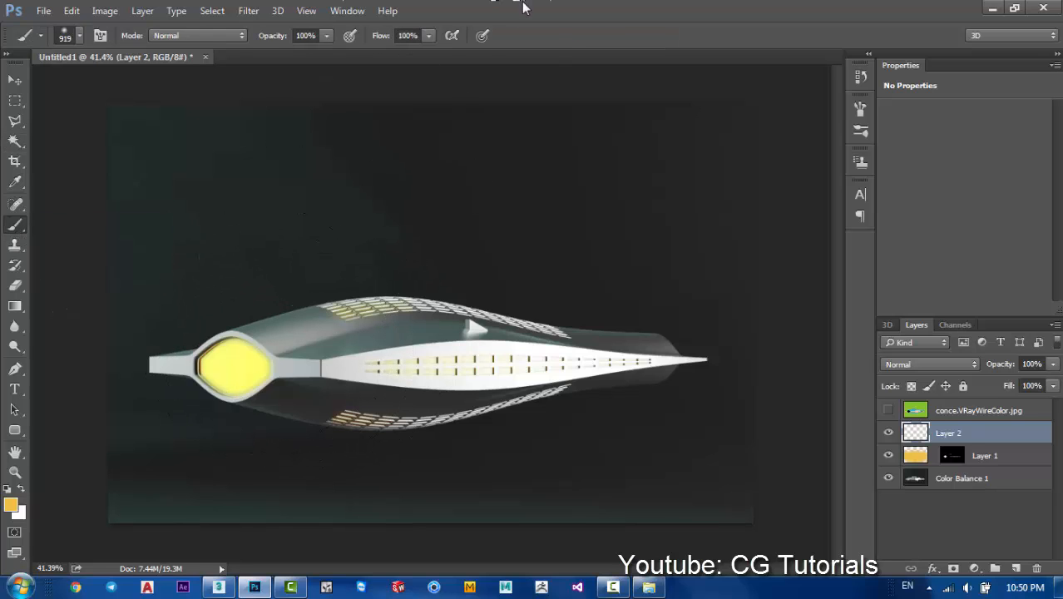
click(253, 372)
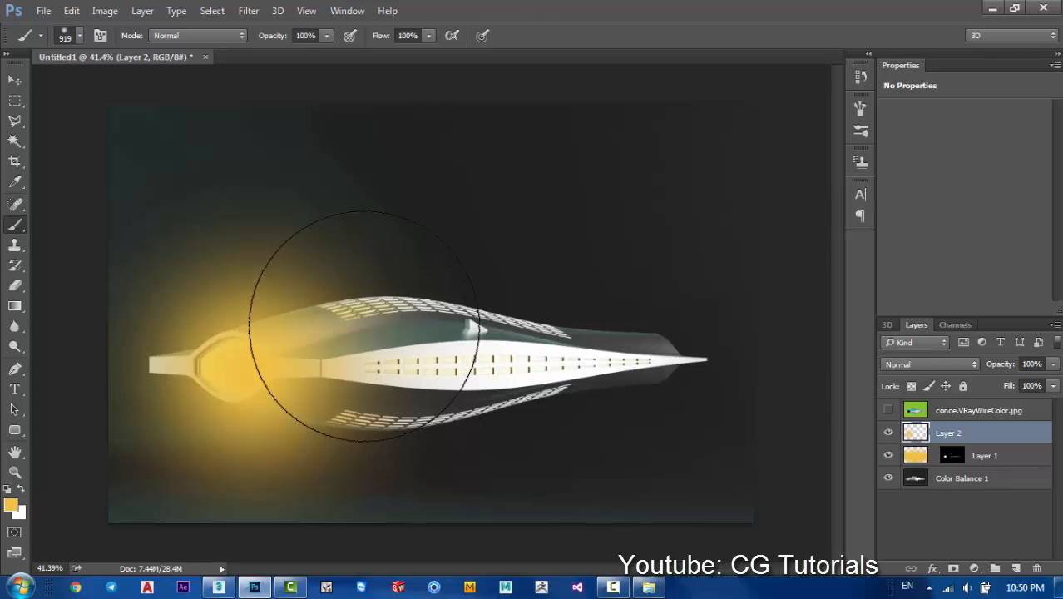
mouse_move(356, 344)
mouse_down()
mouse_move(453, 313)
mouse_move(584, 356)
mouse_move(578, 369)
mouse_move(415, 403)
mouse_move(325, 374)
mouse_up()
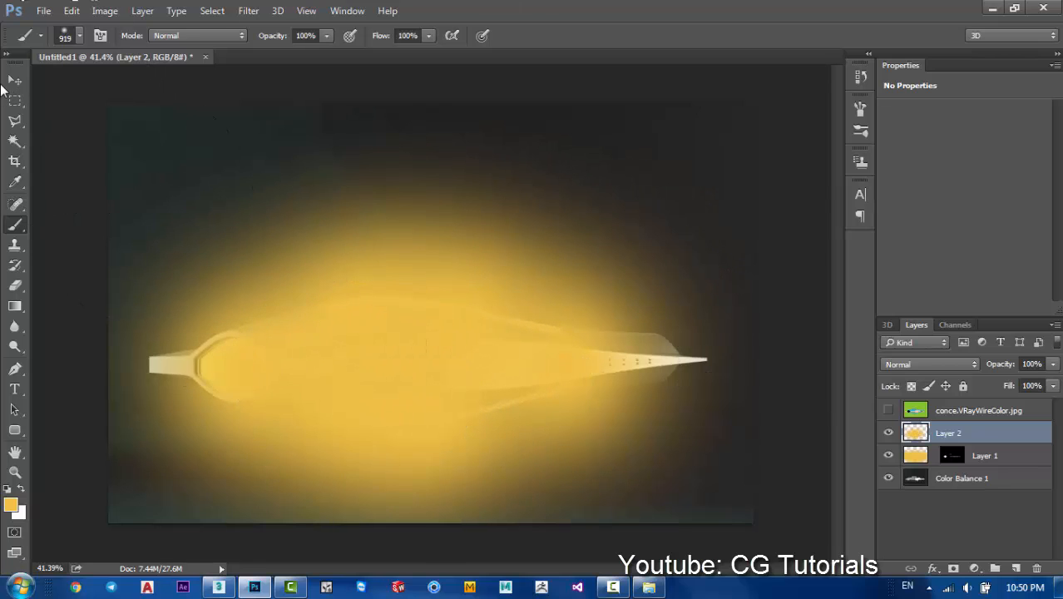
- Compare blend modes for the painted glow on Layer 2 and settle on Screen
click(14, 79)
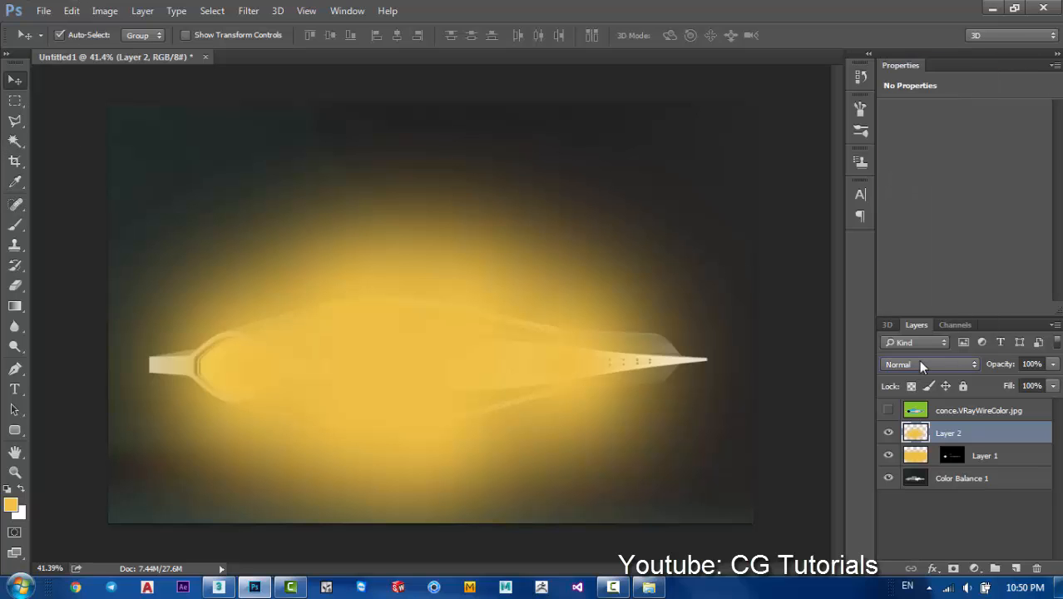
scroll(921, 364, down, 3)
scroll(921, 364, down, 6)
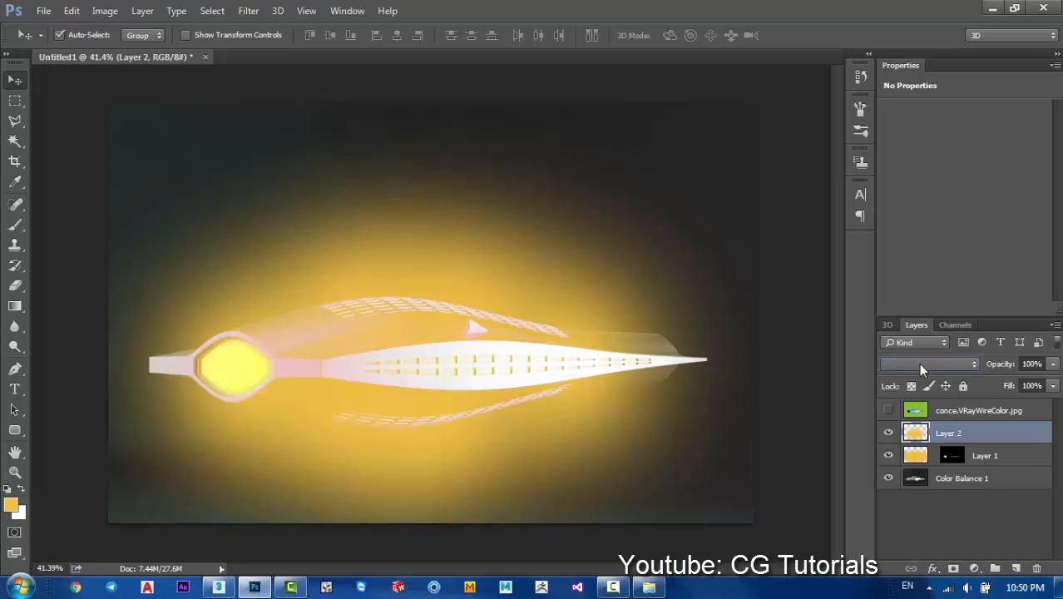
scroll(920, 366, up, 1)
scroll(920, 366, down, 2)
scroll(919, 363, up, 1)
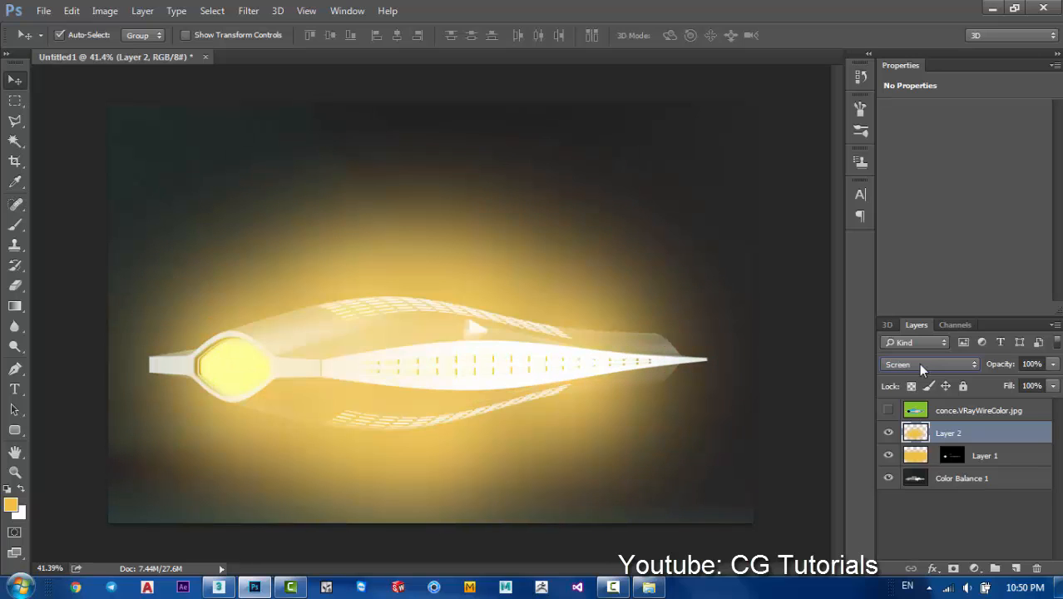
- Lower Layer 2's opacity to 10% and compare the image with and without the glow
click(1053, 364)
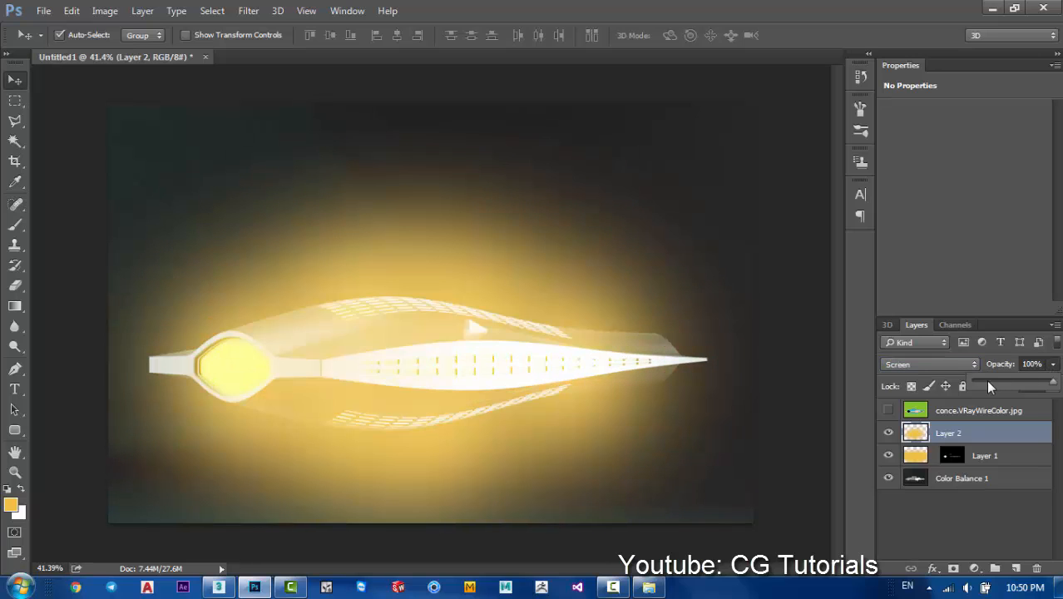
click(986, 379)
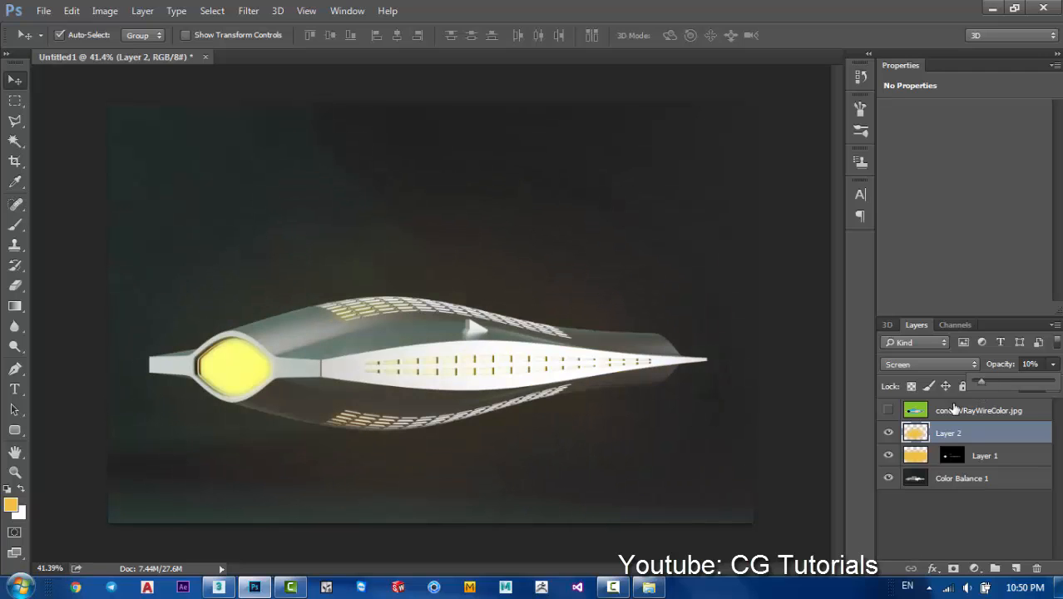
click(890, 433)
click(890, 433)
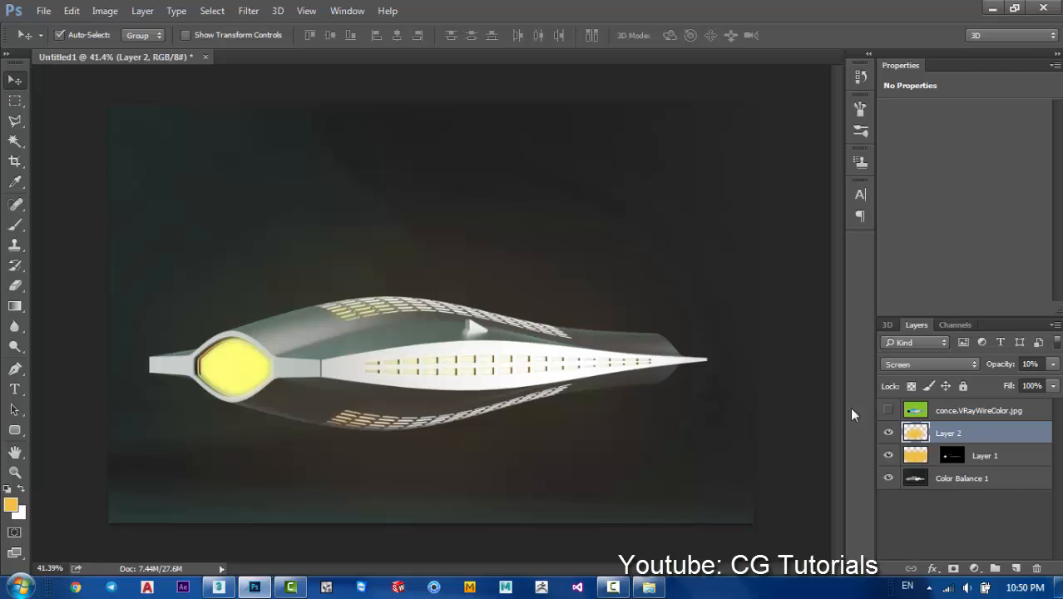
scroll(737, 431, down, 3)
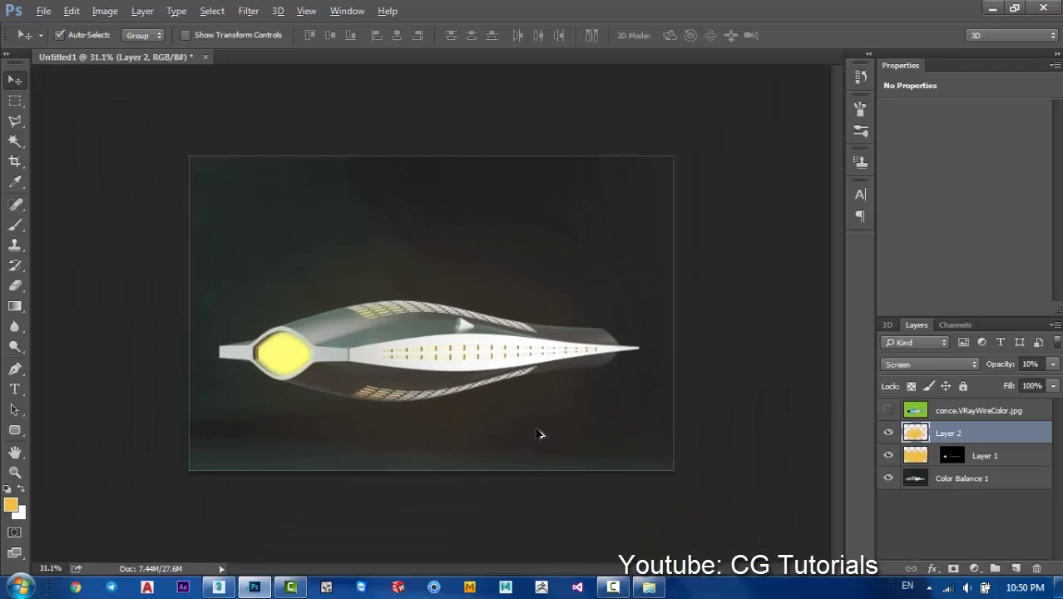
scroll(539, 434, up, 2)
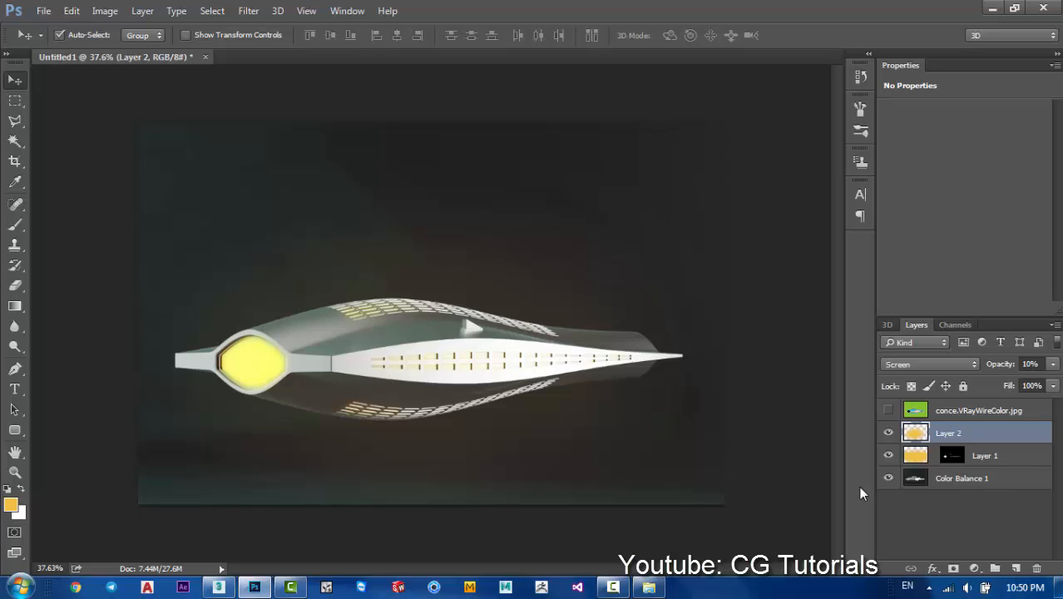
- Merge Layer 2, Layer 1 and Color Balance 1 into a single layer and duplicate it
shift+click(945, 479)
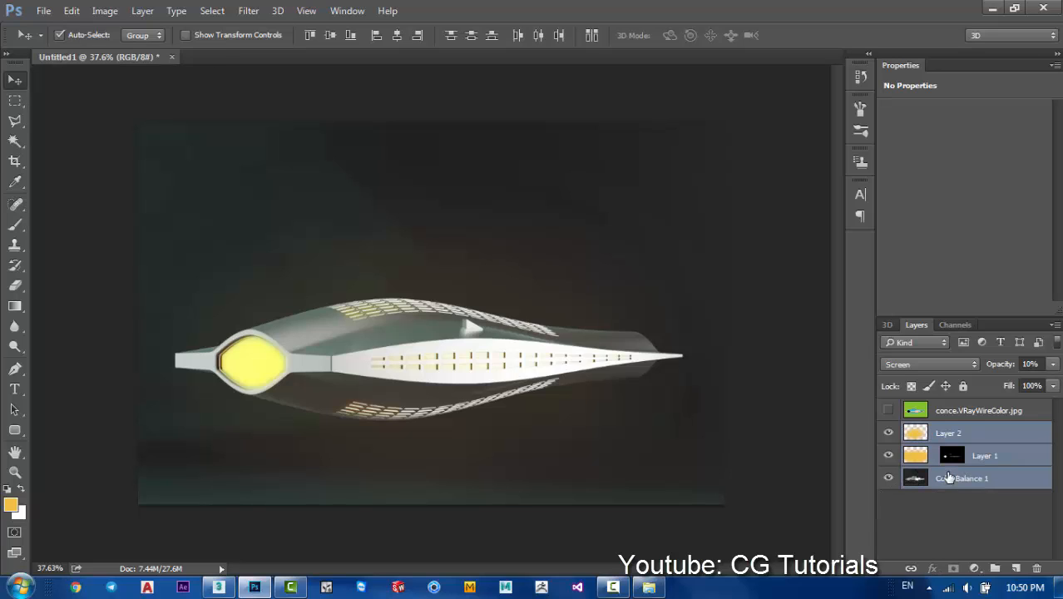
key(ctrl+e)
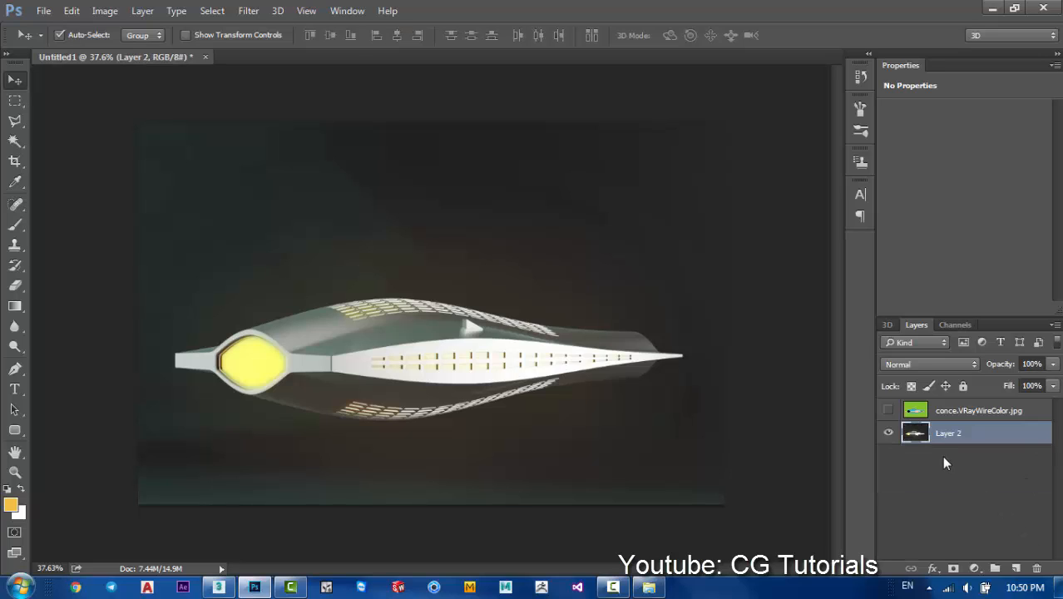
key(ctrl+j)
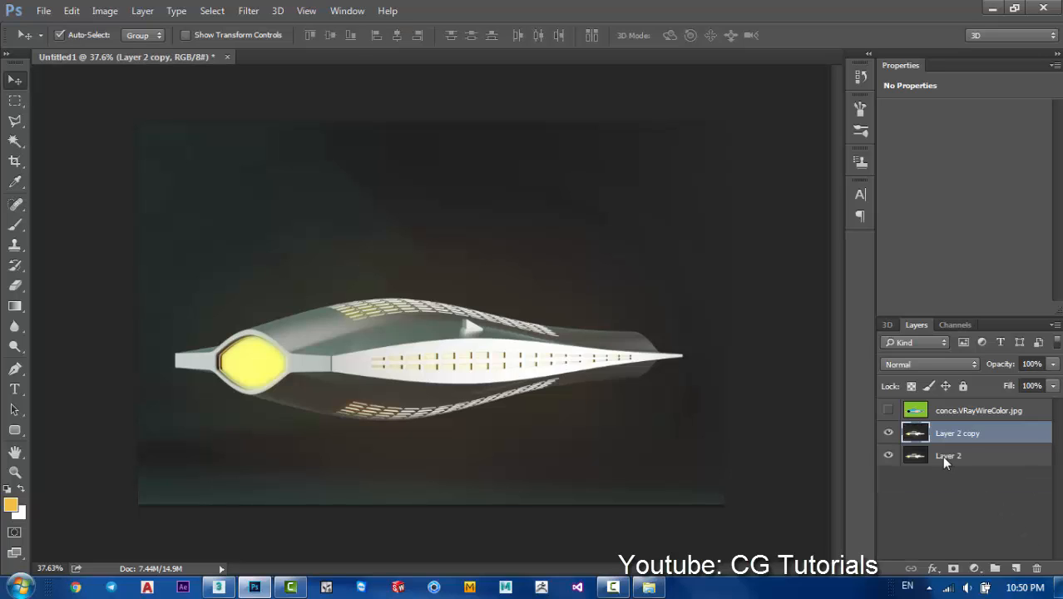
- Add a Color Lookup adjustment layer above Layer 2 copy and load the Candlelight.CUBE 3D LUT
click(974, 567)
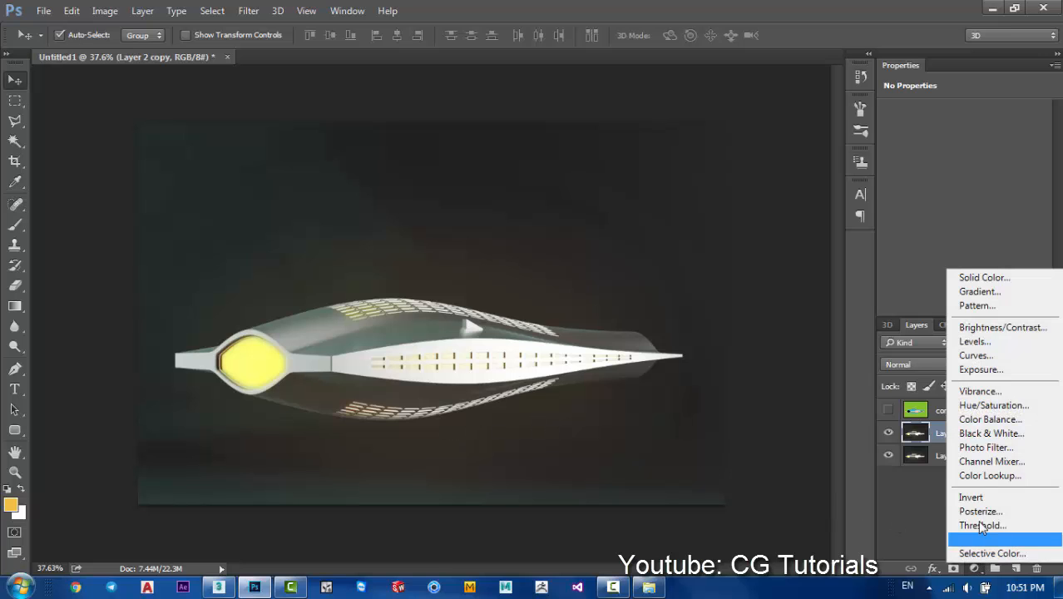
click(990, 475)
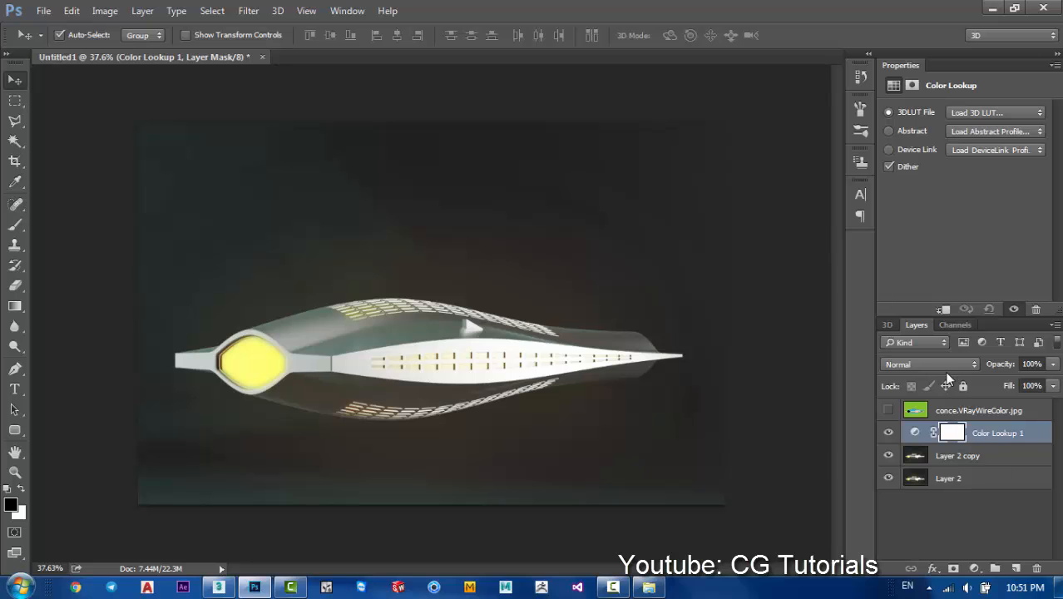
click(1016, 111)
click(919, 173)
scroll(1004, 111, down, 4)
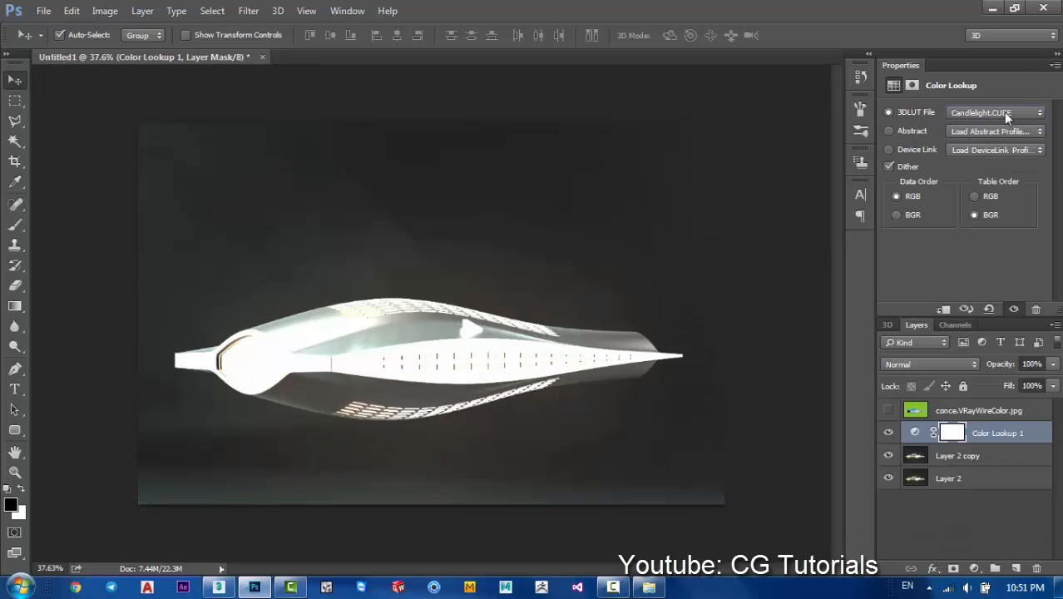
- Try the DropBlues, filmstock_50, Fuji ETERNA 250D and FoggyNight 3D LUTs on the Color Lookup layer
scroll(1003, 111, down, 3)
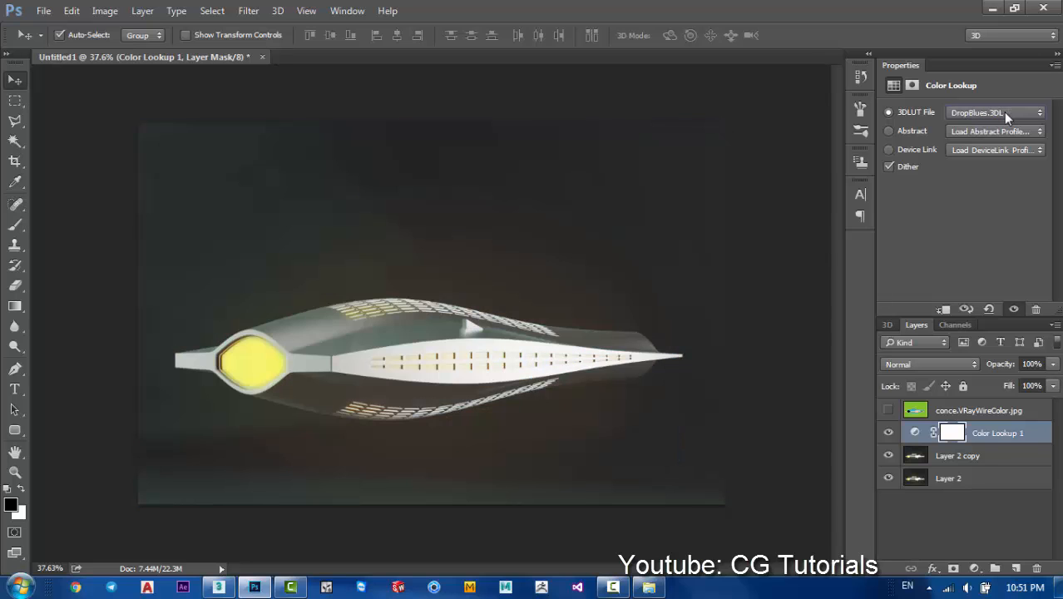
scroll(1004, 111, down, 2)
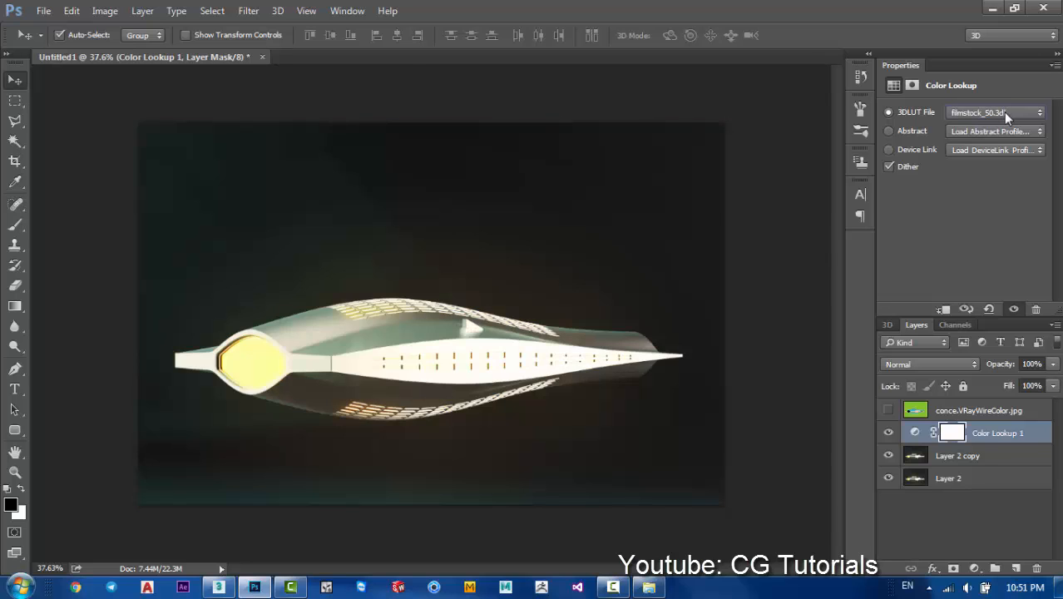
scroll(1004, 111, up, 1)
scroll(1004, 111, down, 2)
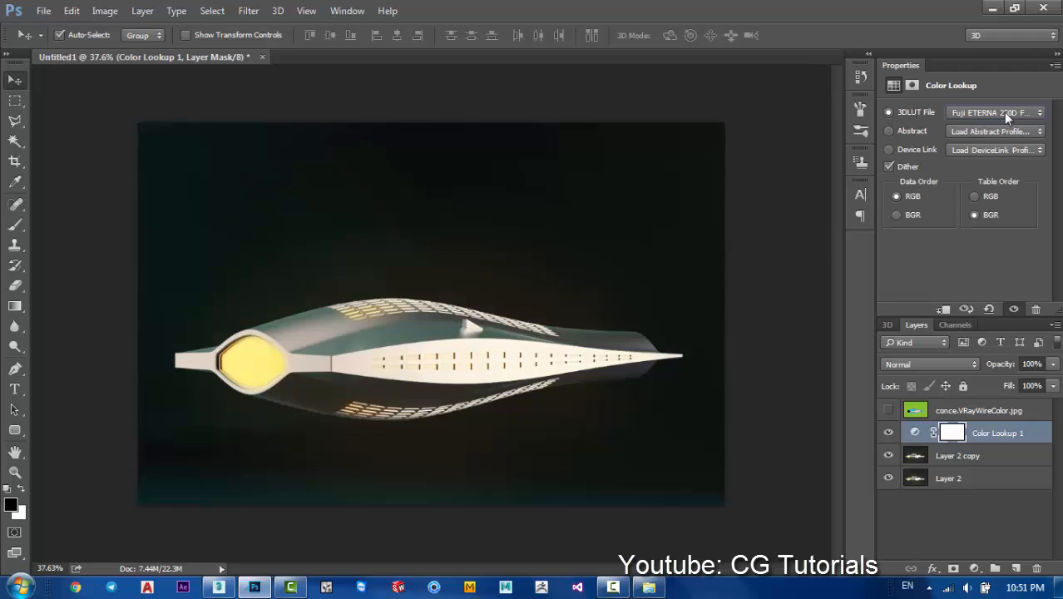
scroll(1003, 111, up, 1)
scroll(1003, 111, up, 1)
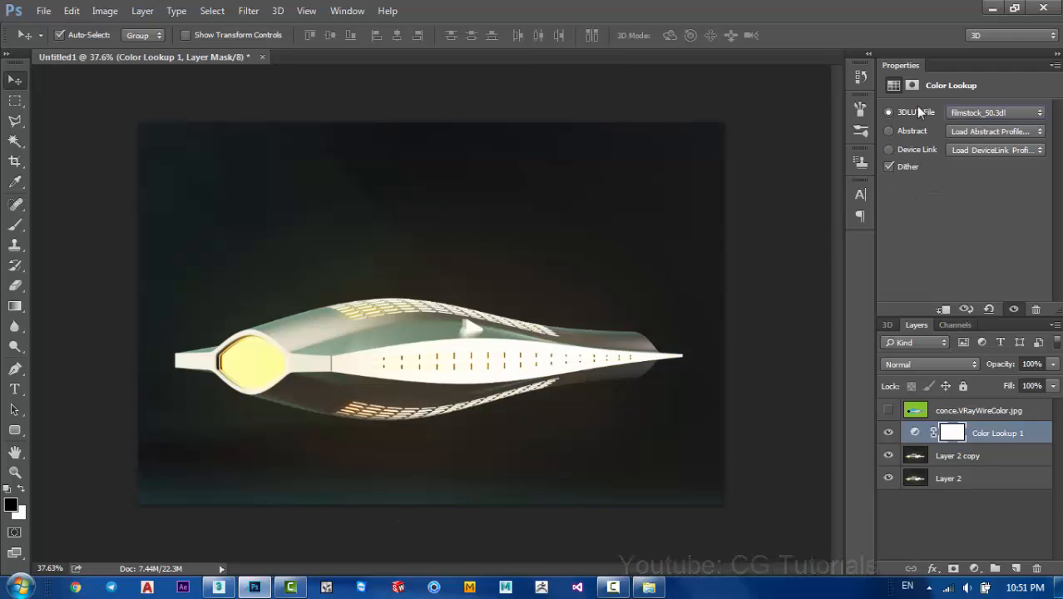
scroll(973, 118, down, 2)
scroll(974, 117, up, 1)
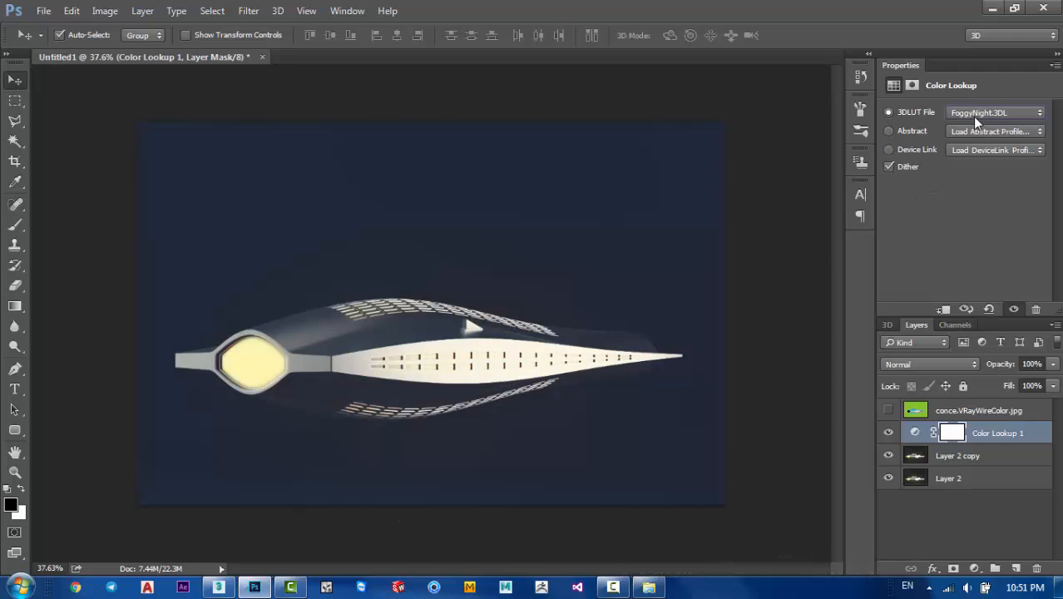
- Try the Fuji ETERNA 250D Kodak, Fuji F125 Kodak, FuturisticBleak and Kodak 5205 Fuji looks on the image
scroll(974, 117, down, 1)
scroll(972, 117, down, 2)
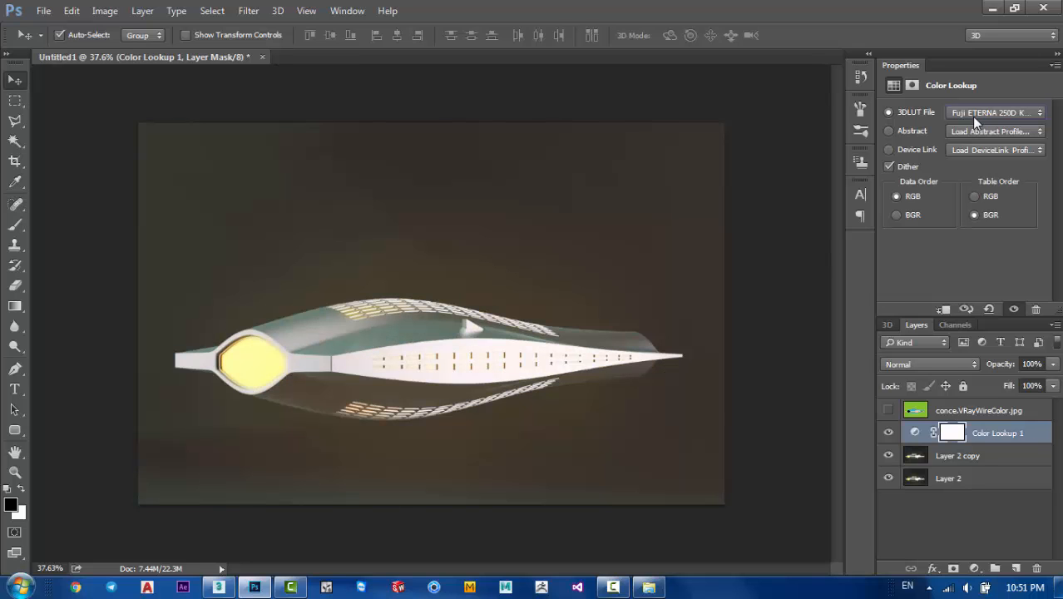
scroll(972, 117, down, 1)
scroll(972, 117, up, 1)
scroll(972, 117, down, 1)
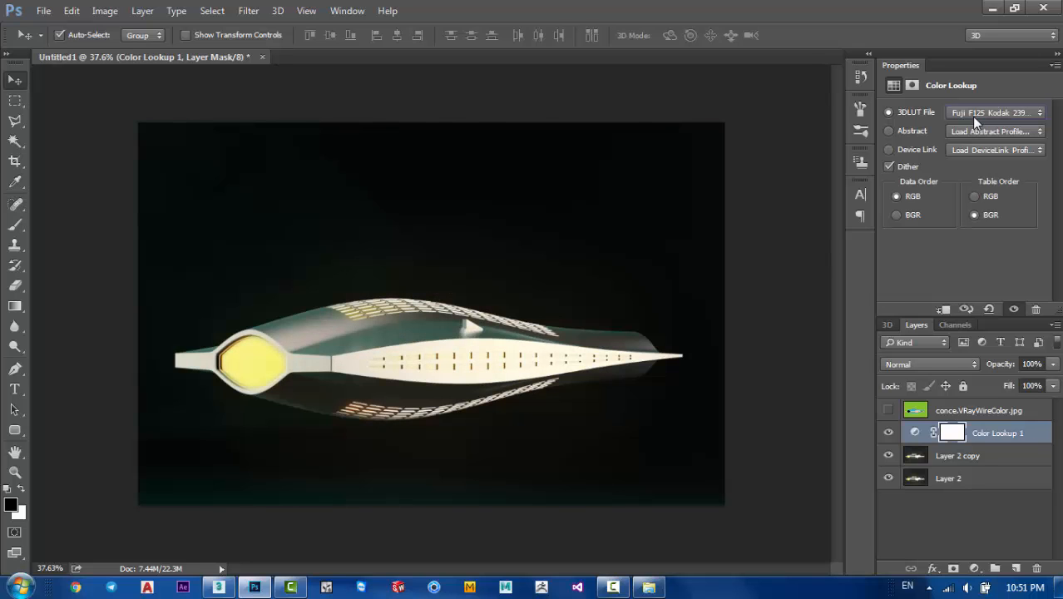
scroll(972, 117, down, 3)
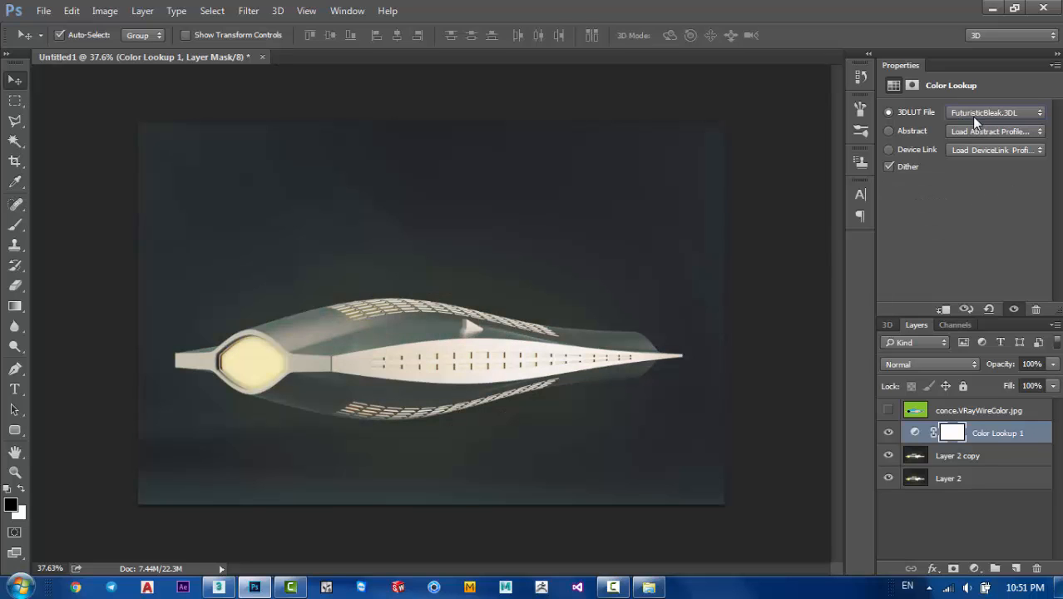
scroll(972, 117, down, 1)
scroll(972, 116, down, 1)
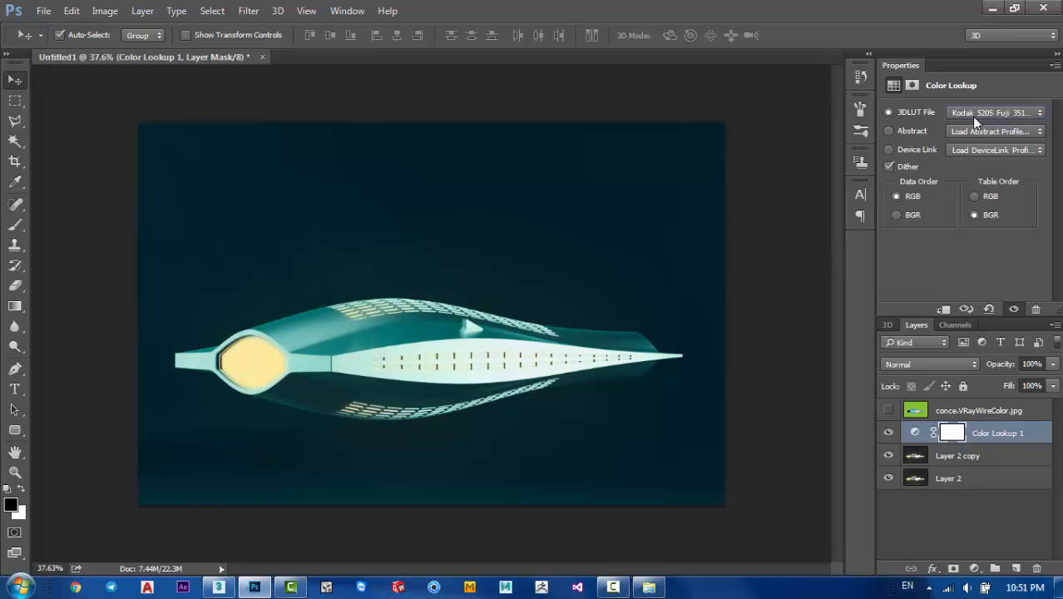
- Try the Kodak 5218, Moonlight, Soft_Warming and TensionGreen 3D LUTs on the Color Lookup 1 layer
scroll(974, 120, down, 1)
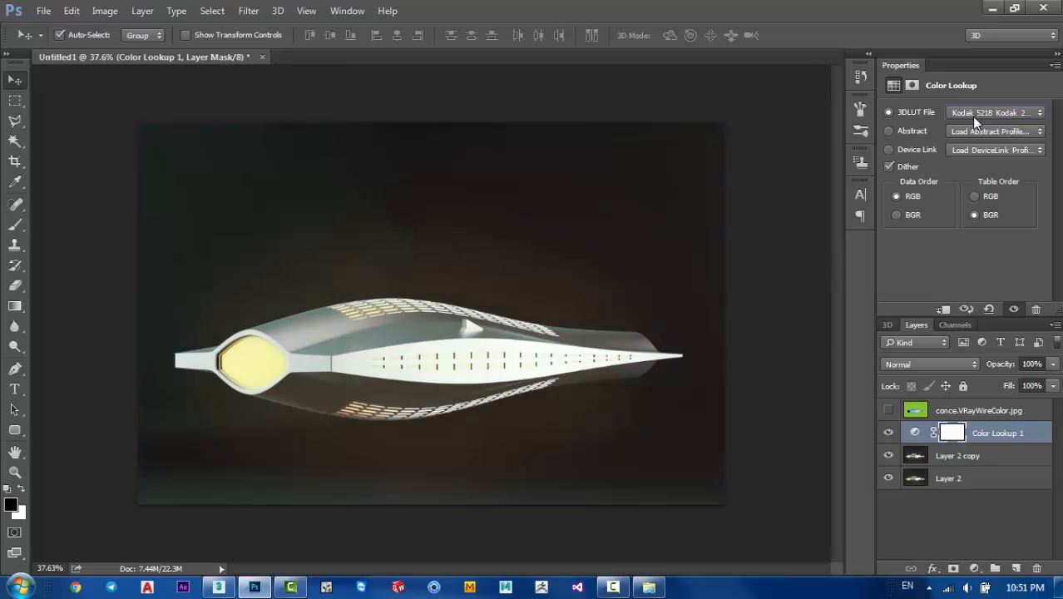
scroll(973, 119, down, 2)
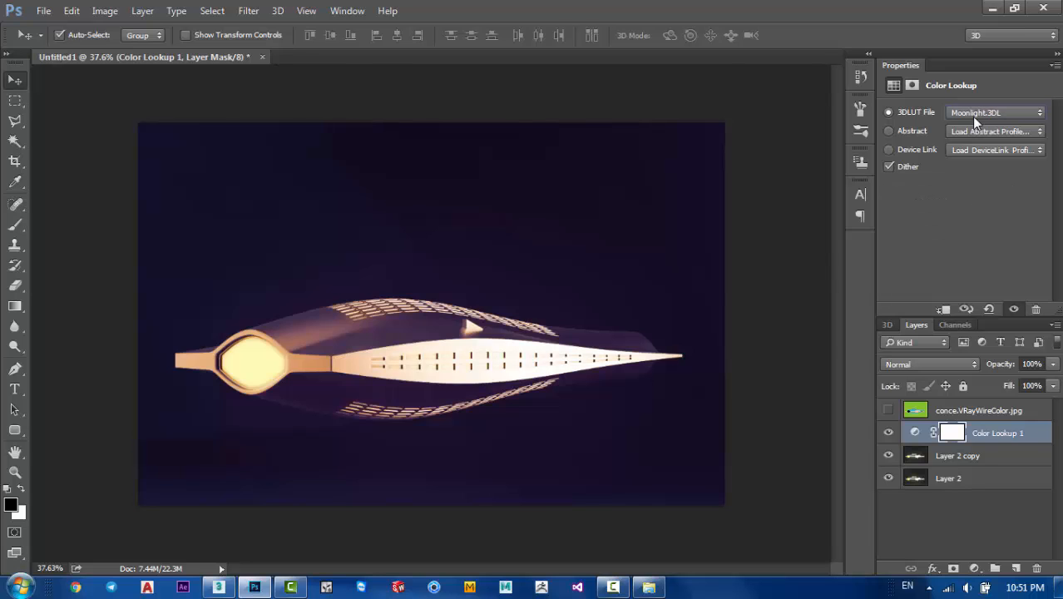
scroll(972, 116, down, 2)
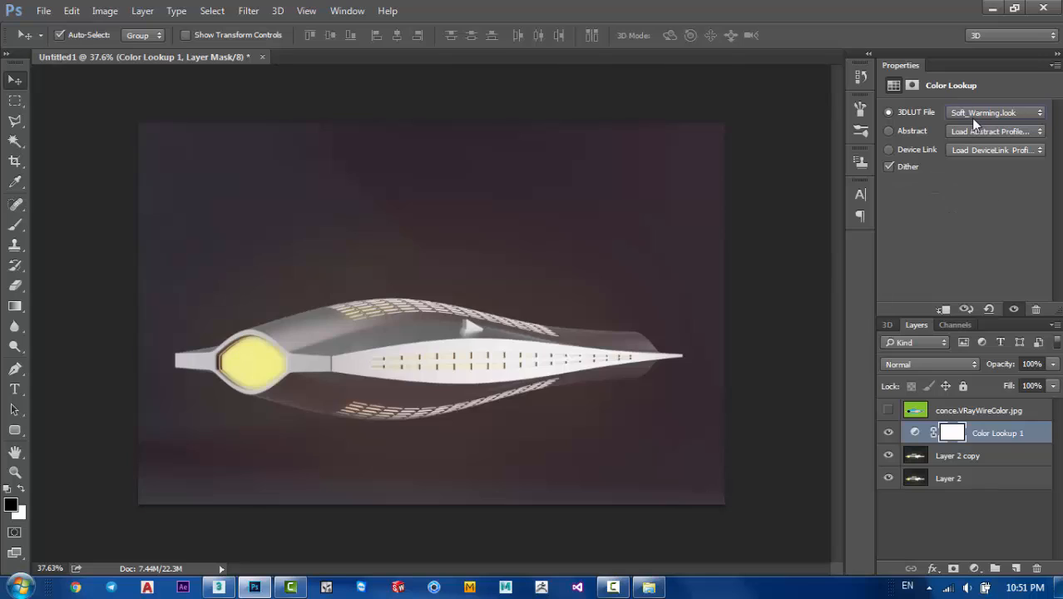
scroll(974, 122, down, 2)
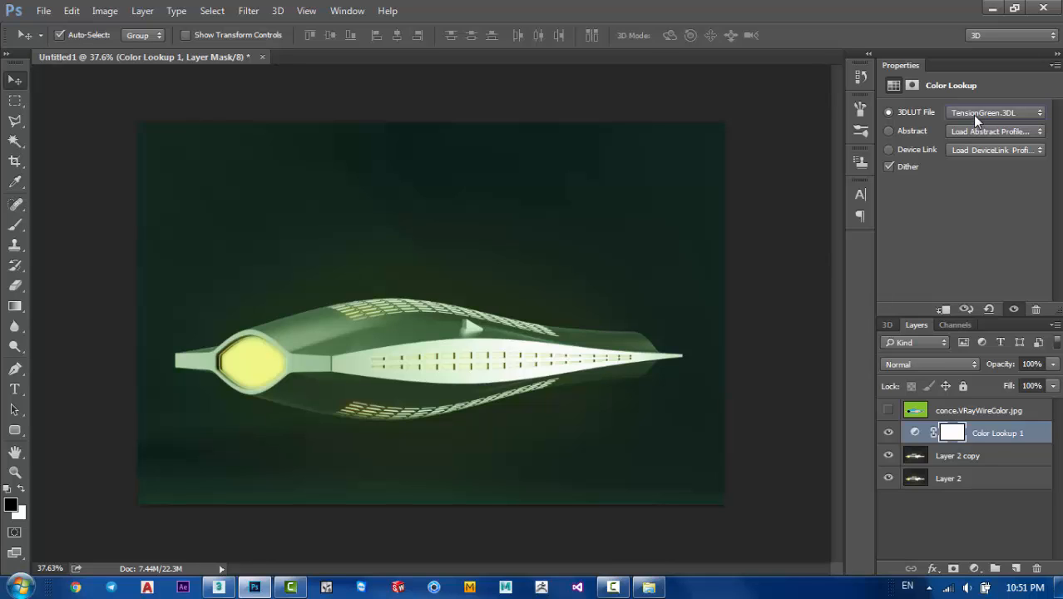
- Try the TealOrangePlusContrast, Moonlight, LateSunset and Kodak 5218 Kodak 2395 LUTs, comparing the last one with the ungraded image
scroll(974, 117, up, 3)
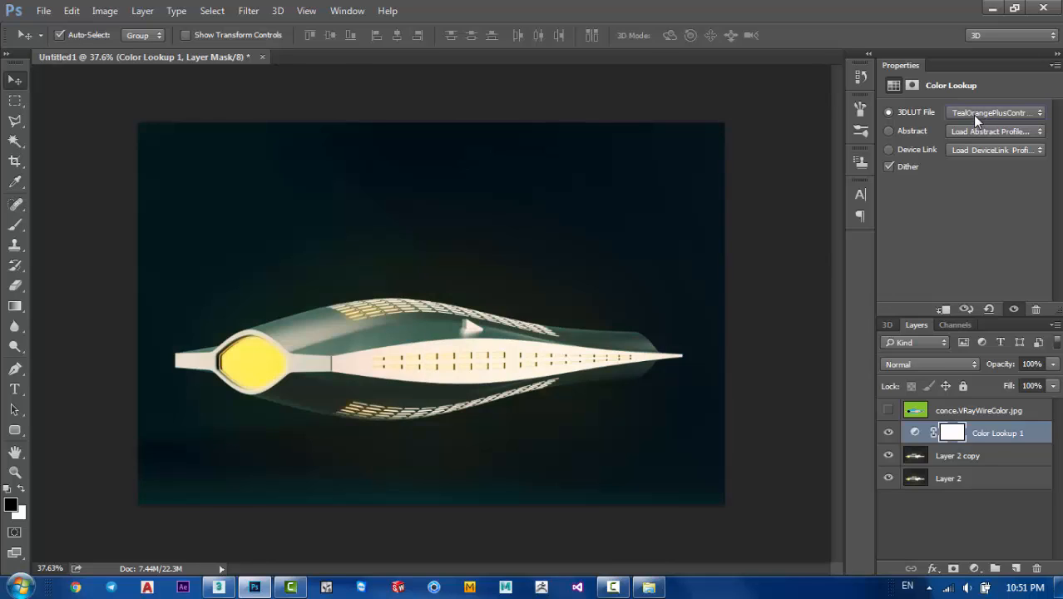
scroll(974, 115, up, 1)
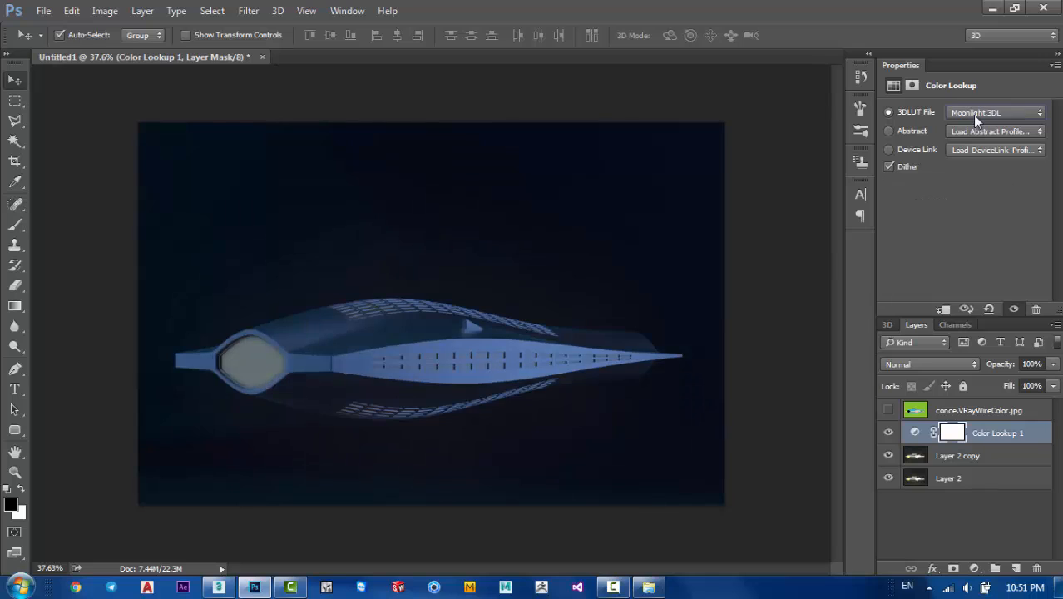
scroll(972, 115, up, 1)
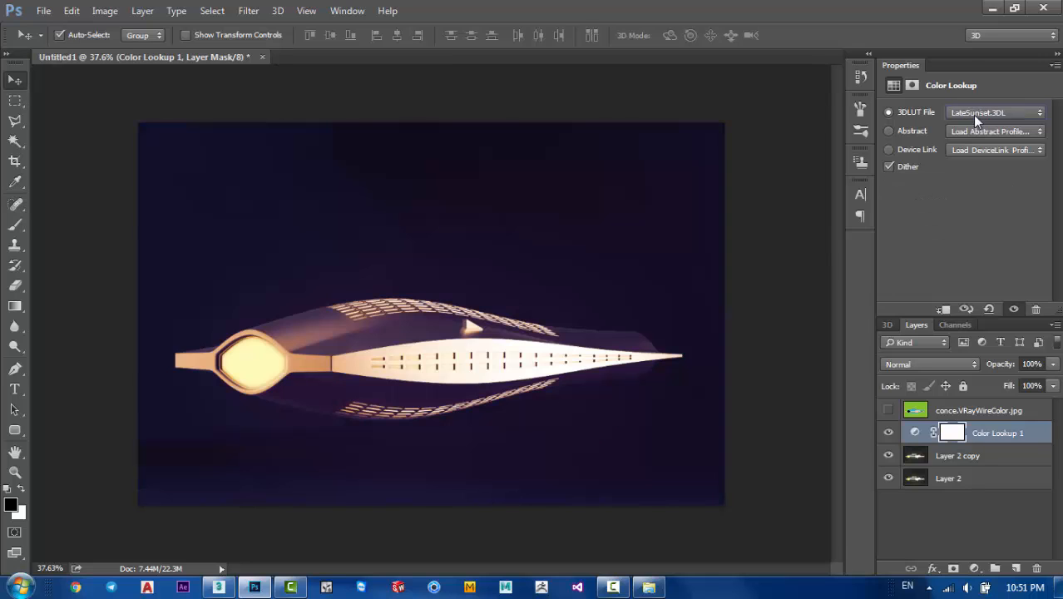
scroll(973, 115, up, 1)
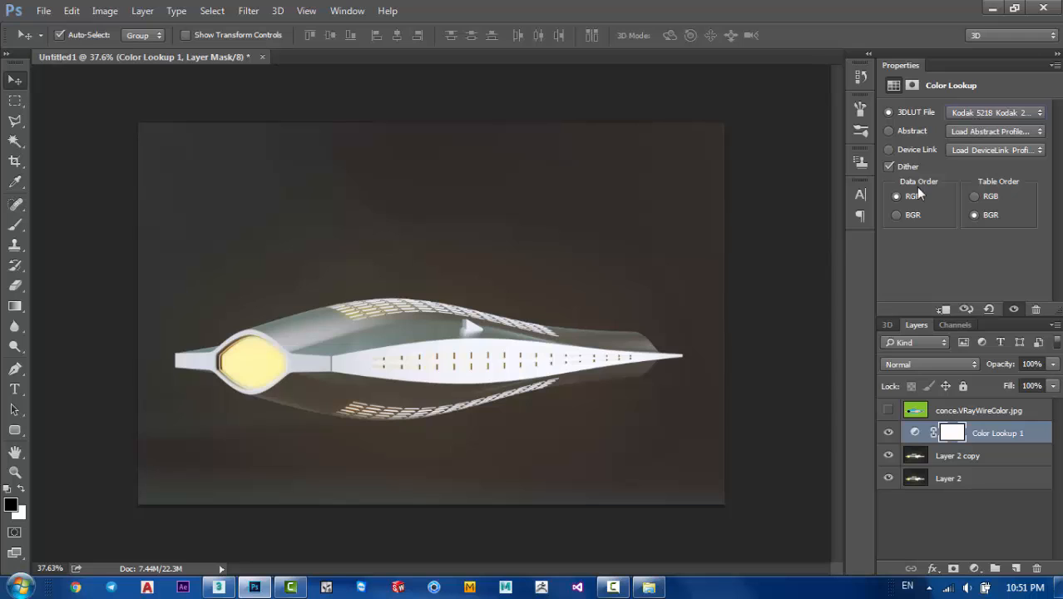
click(889, 433)
click(888, 433)
- Apply the filmstock_50.3dl 3D LUT to the Color Lookup 1 layer and lower its opacity to 47%
click(994, 113)
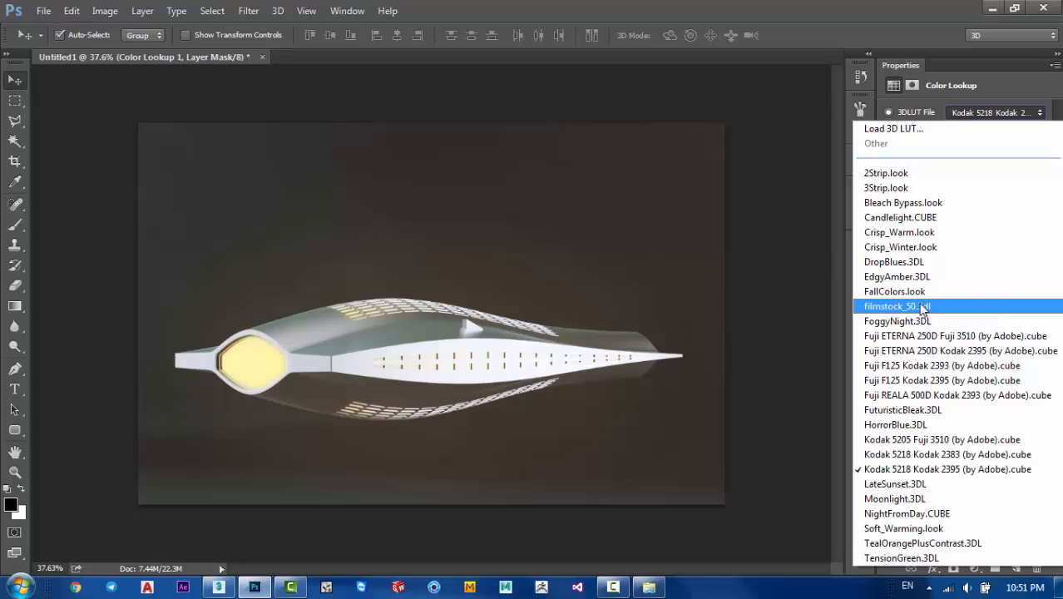
click(922, 307)
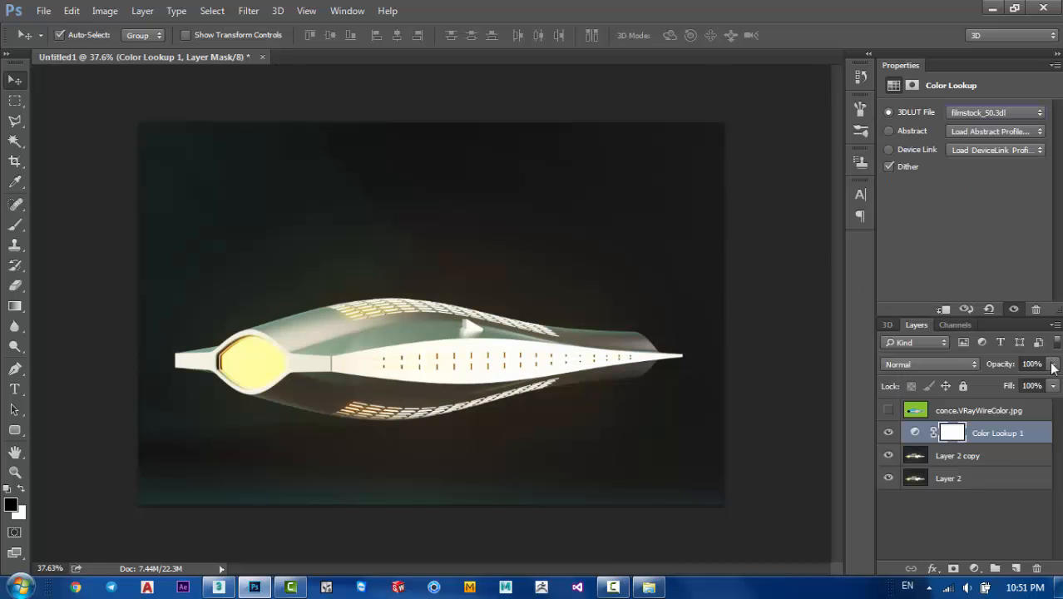
click(1054, 364)
click(1004, 380)
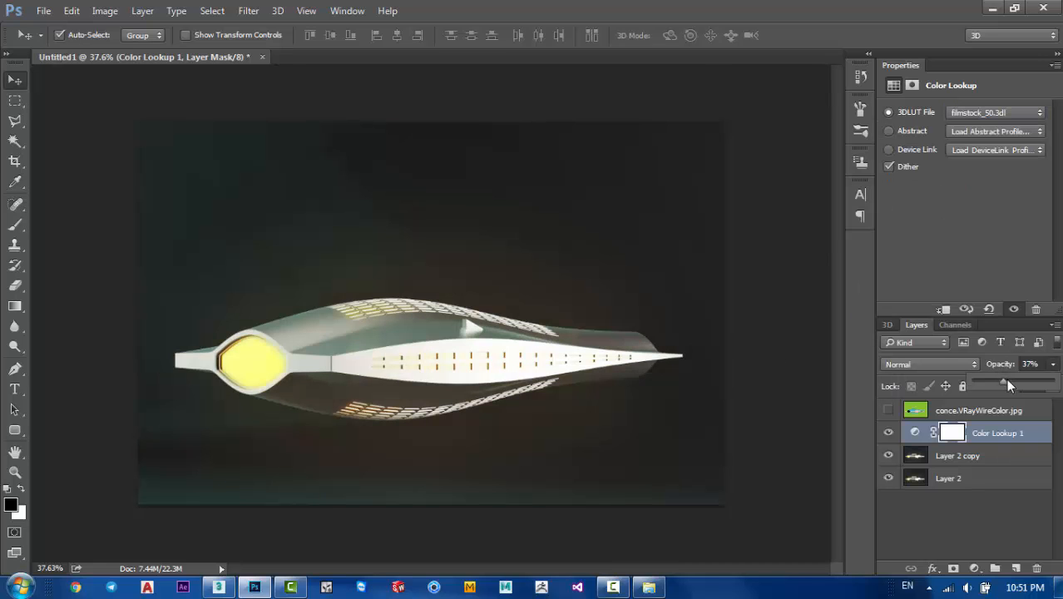
click(888, 433)
click(889, 434)
scroll(430, 418, up, 5)
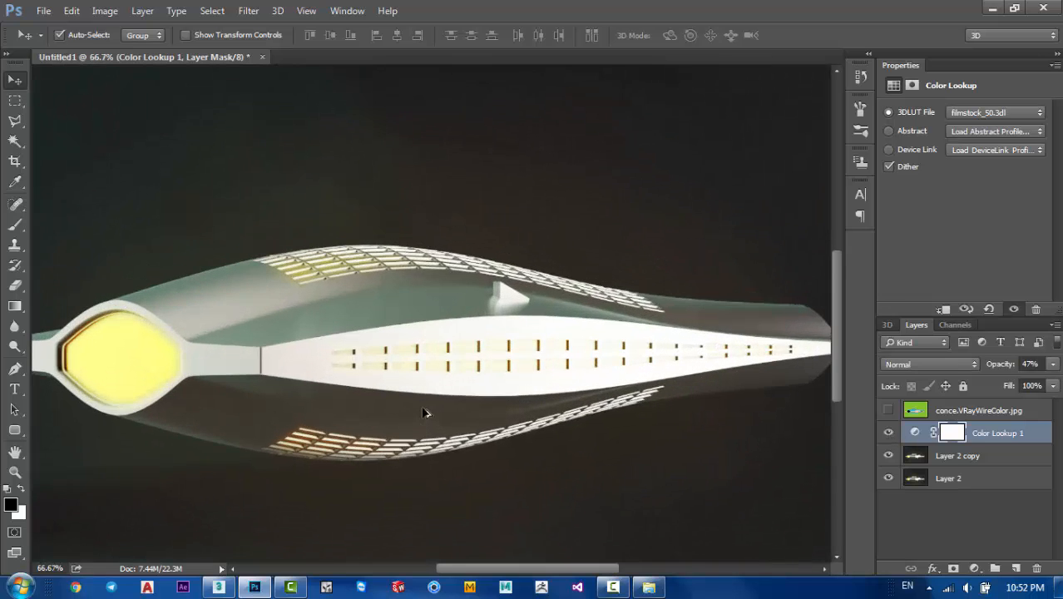
scroll(430, 418, down, 5)
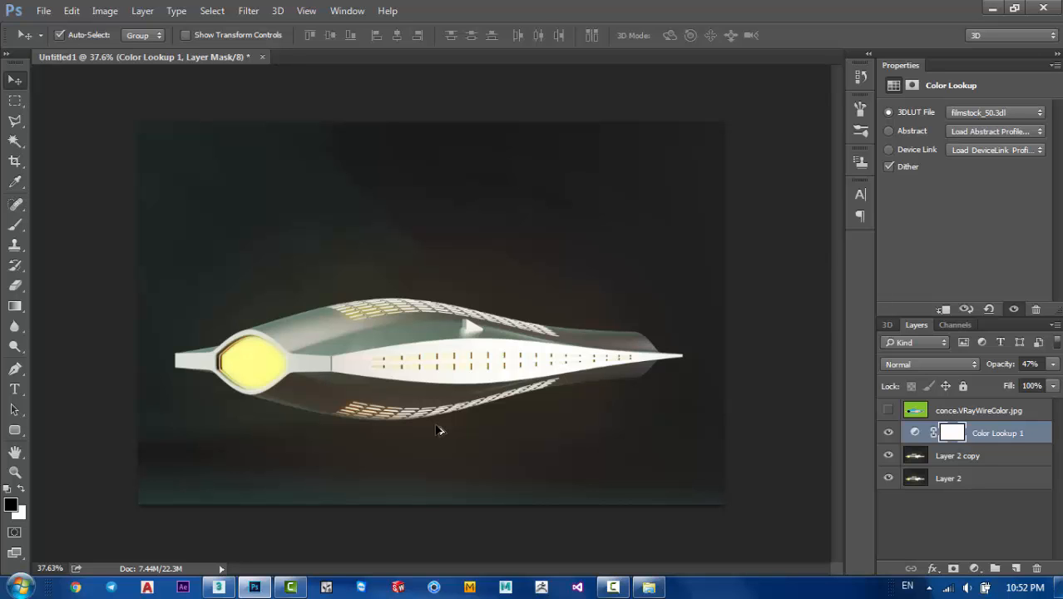
click(994, 8)
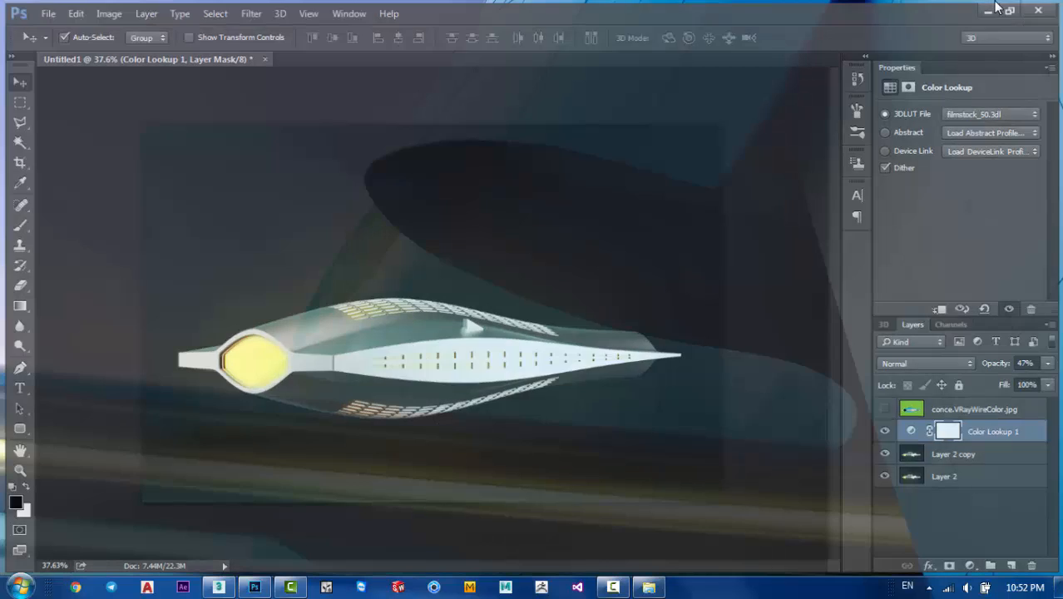
click(613, 587)
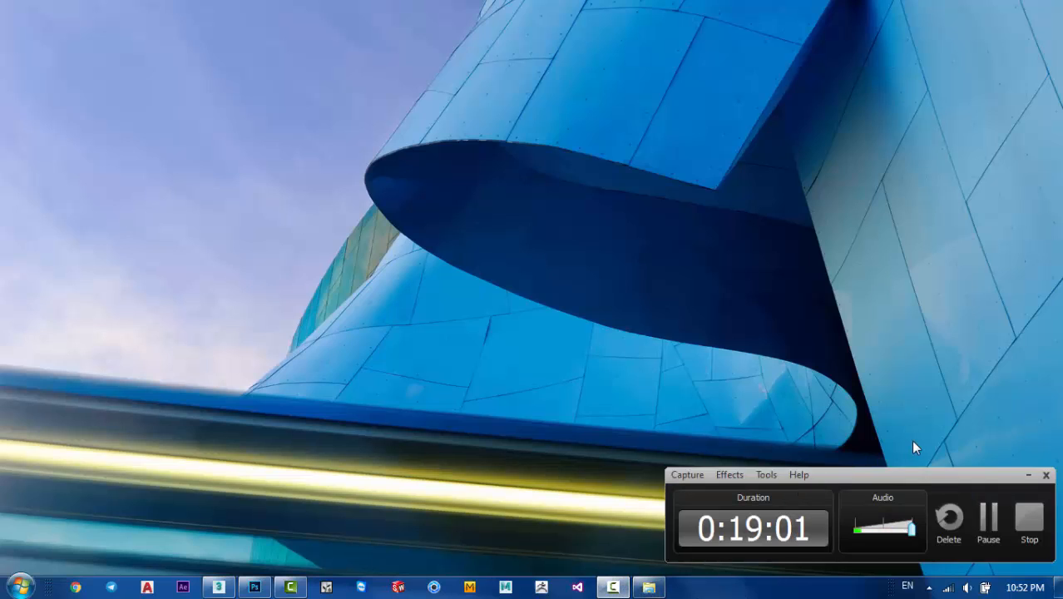